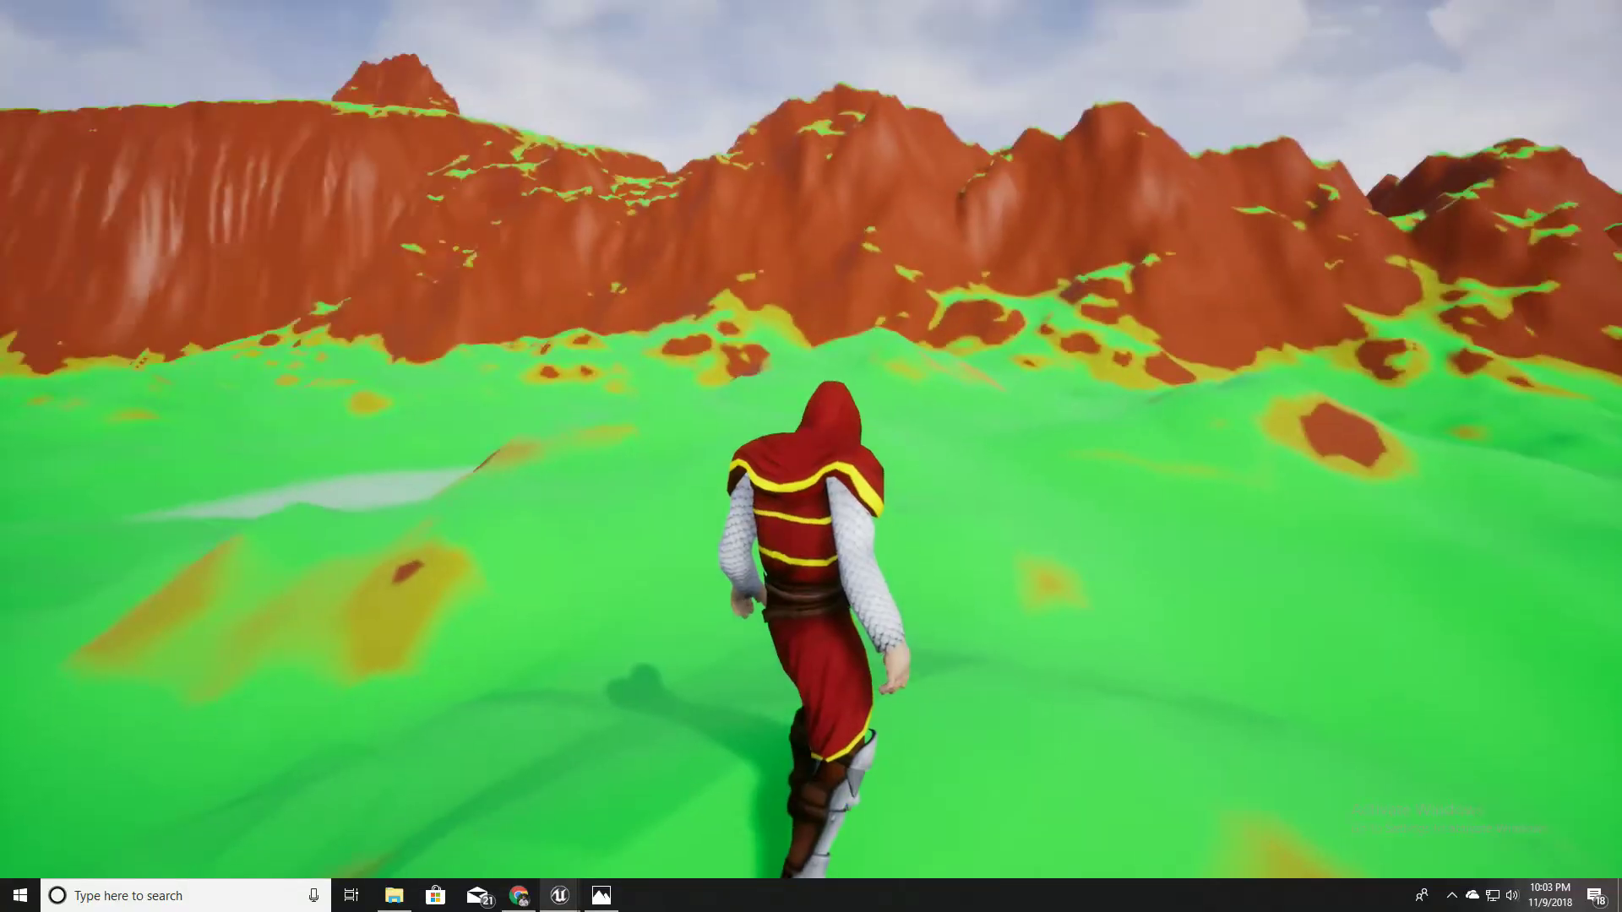
Step: Run the character forward across the landscape to view its slope colours, and end the play session
{"action": "key", "text": "w"}
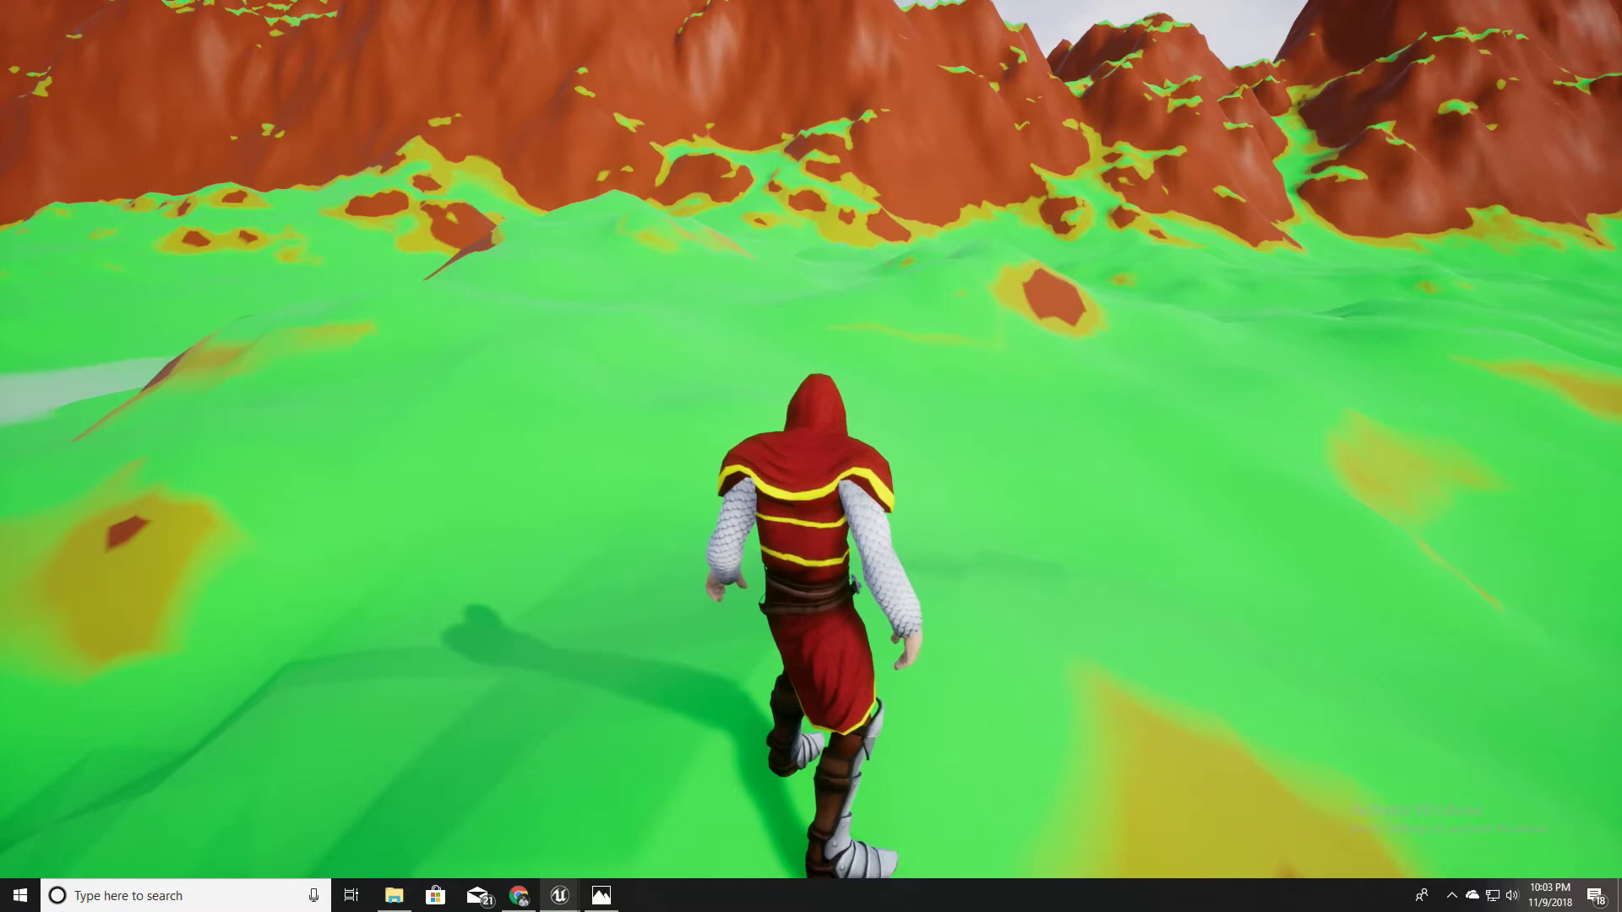
{"action": "key", "text": "shift+F1"}
{"action": "key", "text": "F11"}
{"action": "key", "text": "F11"}
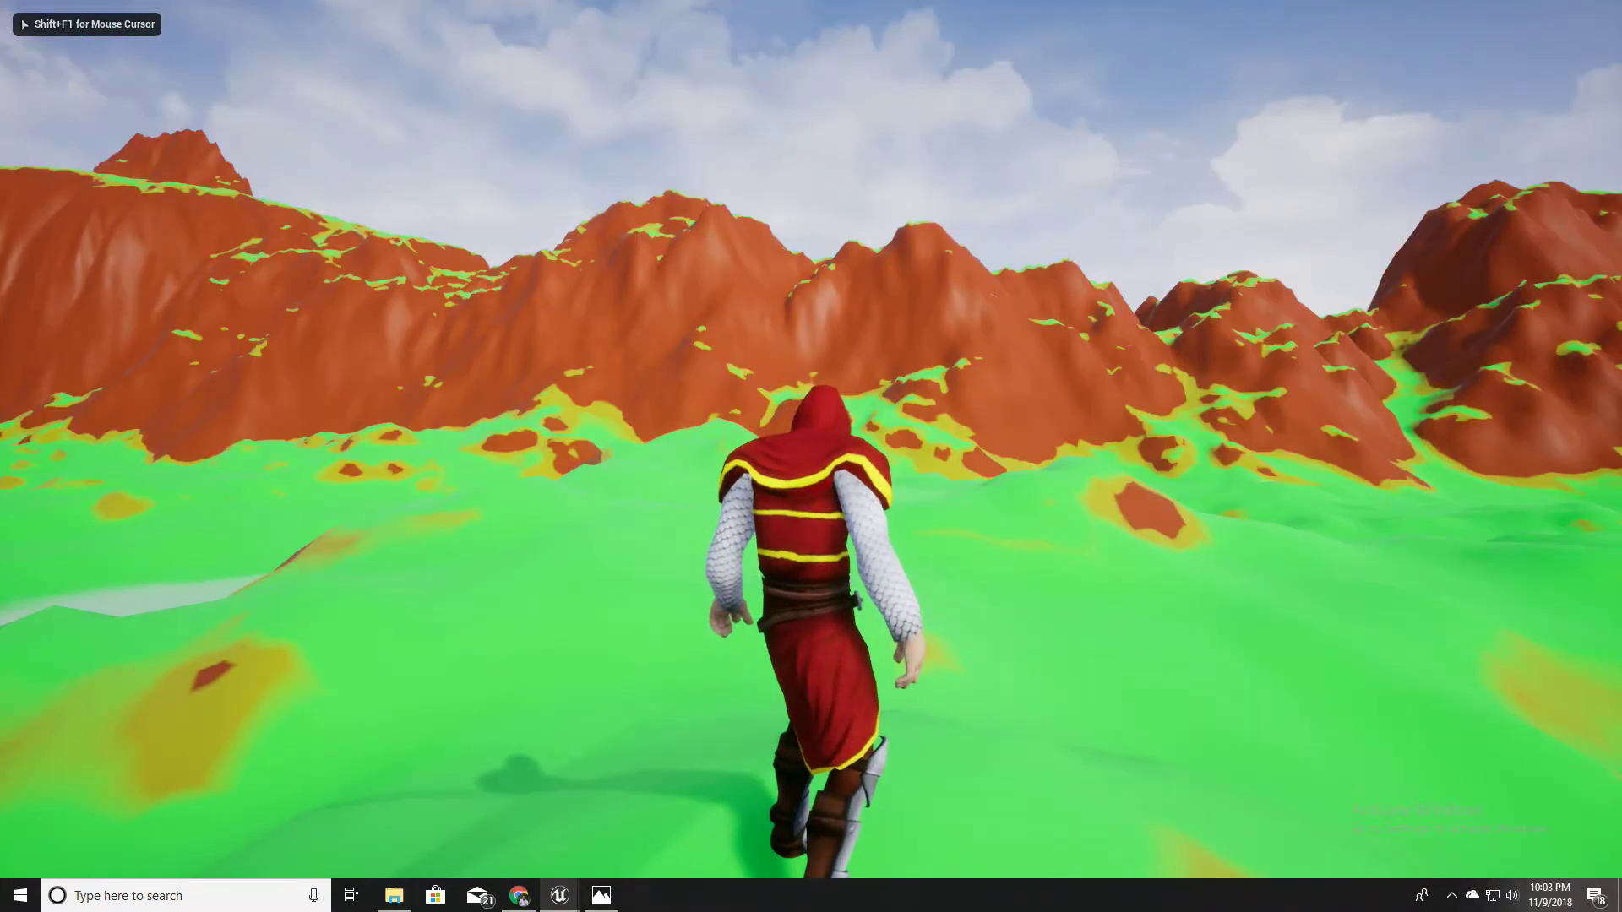
{"action": "key", "text": "F11"}
{"action": "key", "text": "Escape"}
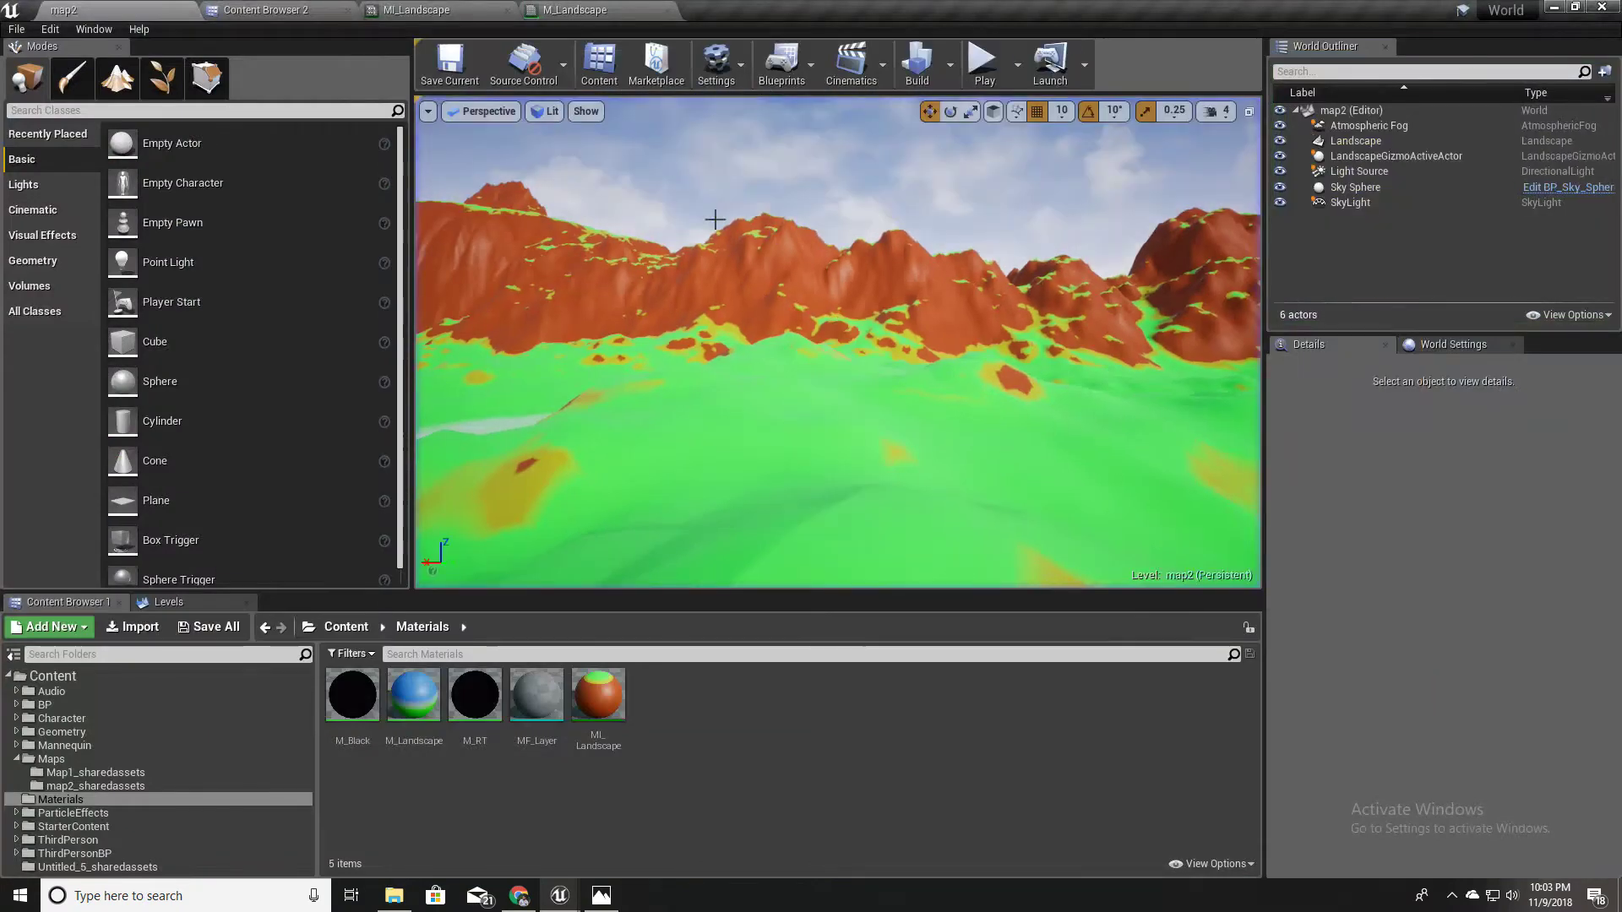
Step: Open the landscape's assigned material instance MI_Landscape and inspect its layer colours on the preview sphere
{"action": "left_click", "coordinate": [707, 416]}
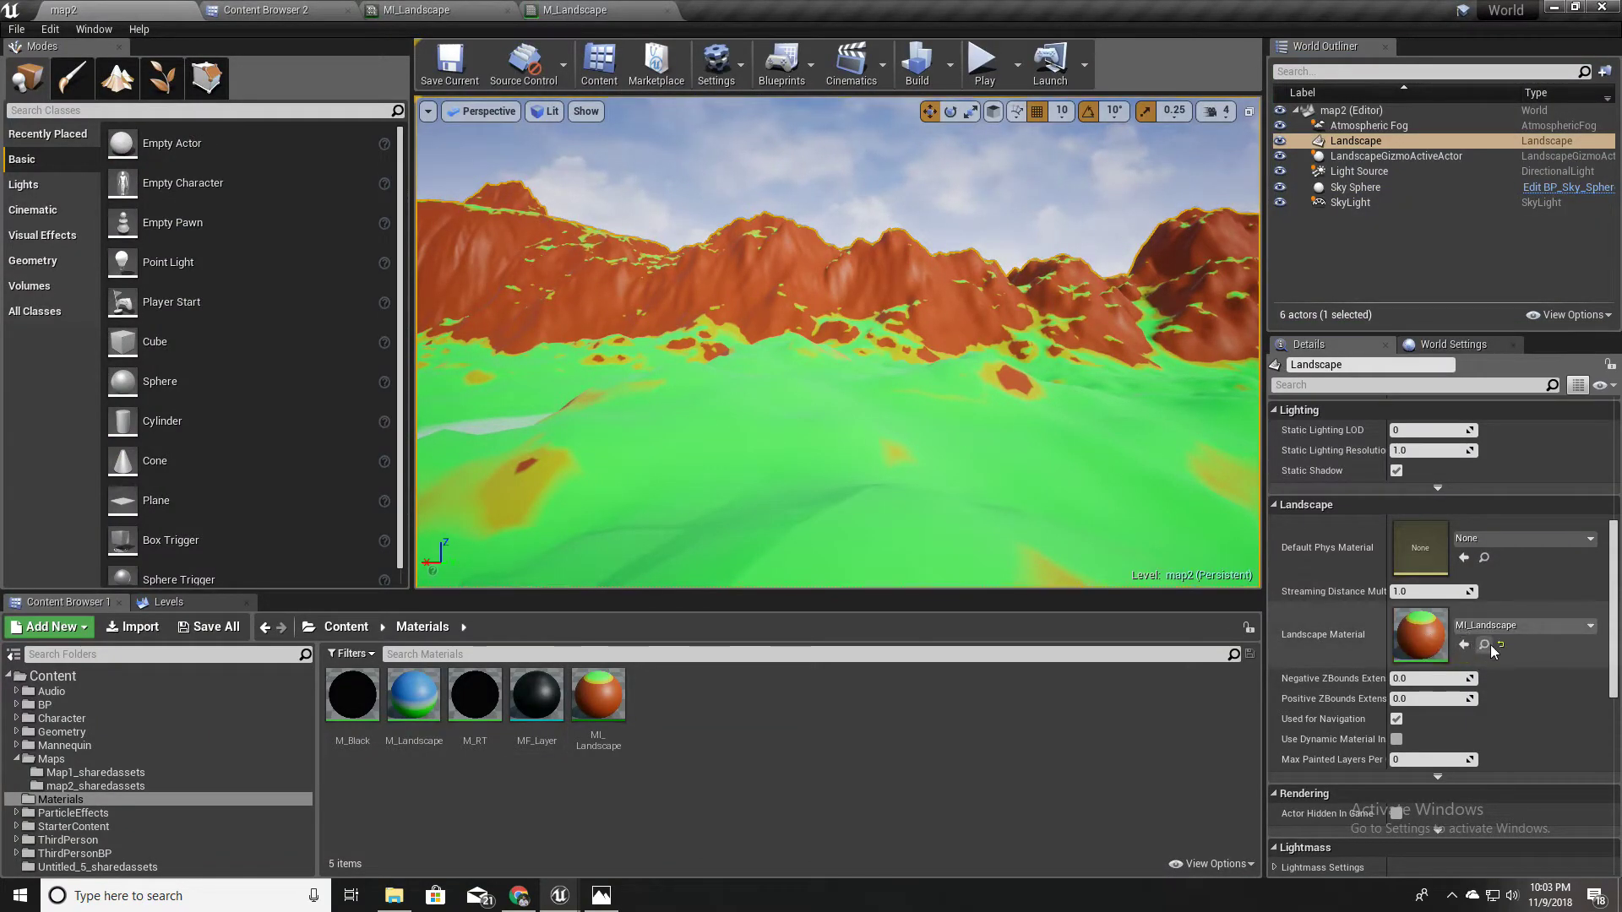
{"action": "double_click", "coordinate": [1431, 634]}
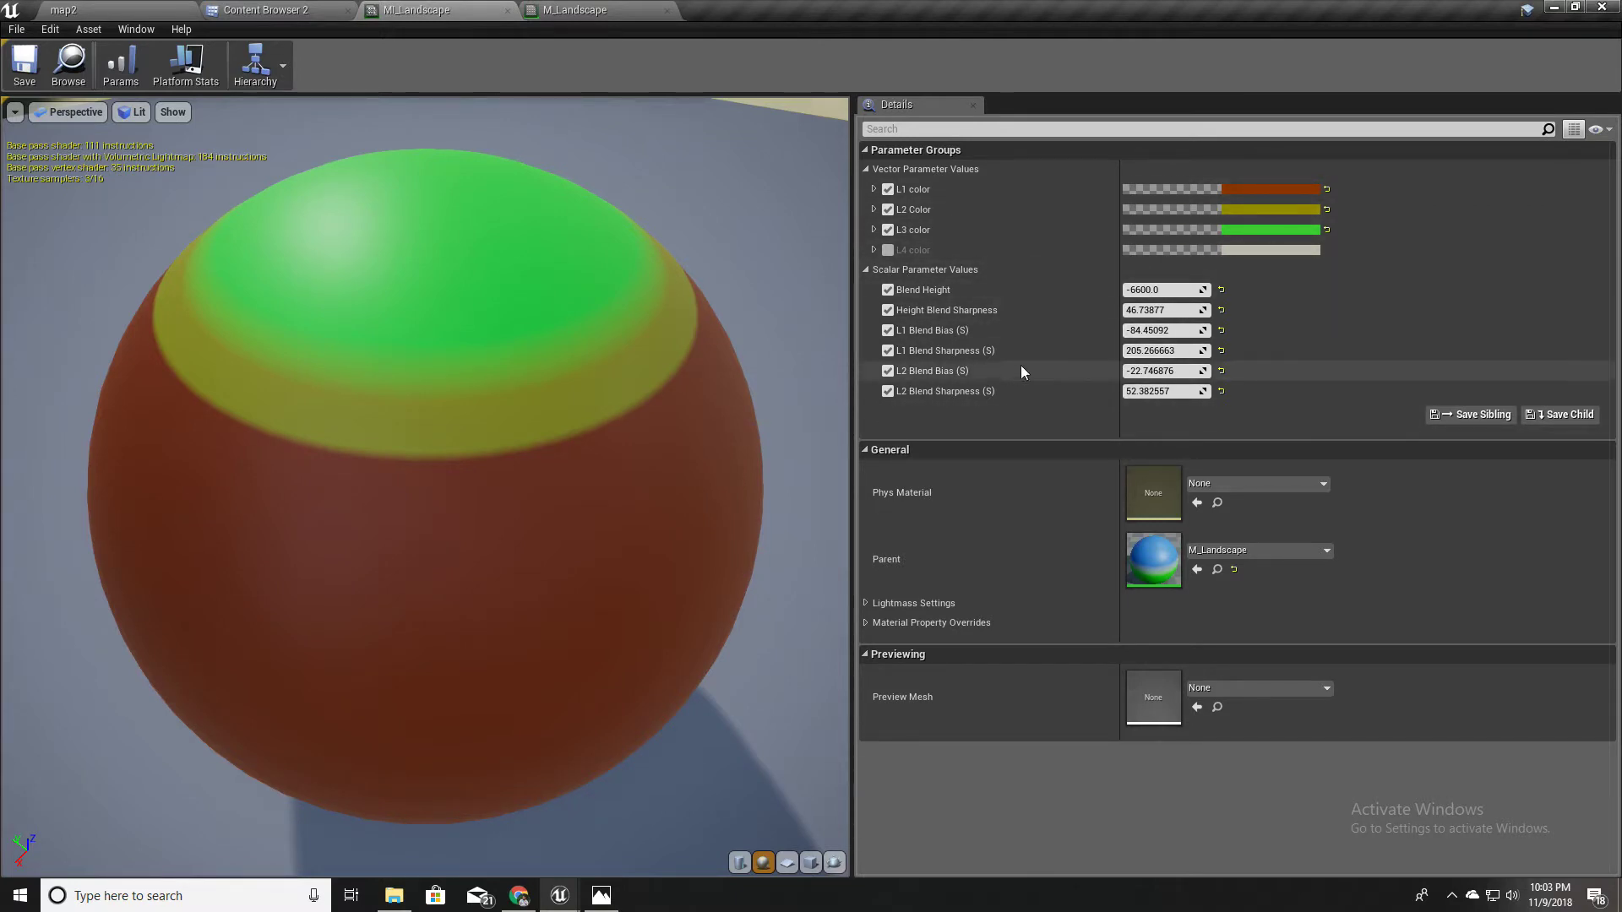
{"action": "left_click_drag", "start_coordinate": [590, 420], "coordinate": [675, 380]}
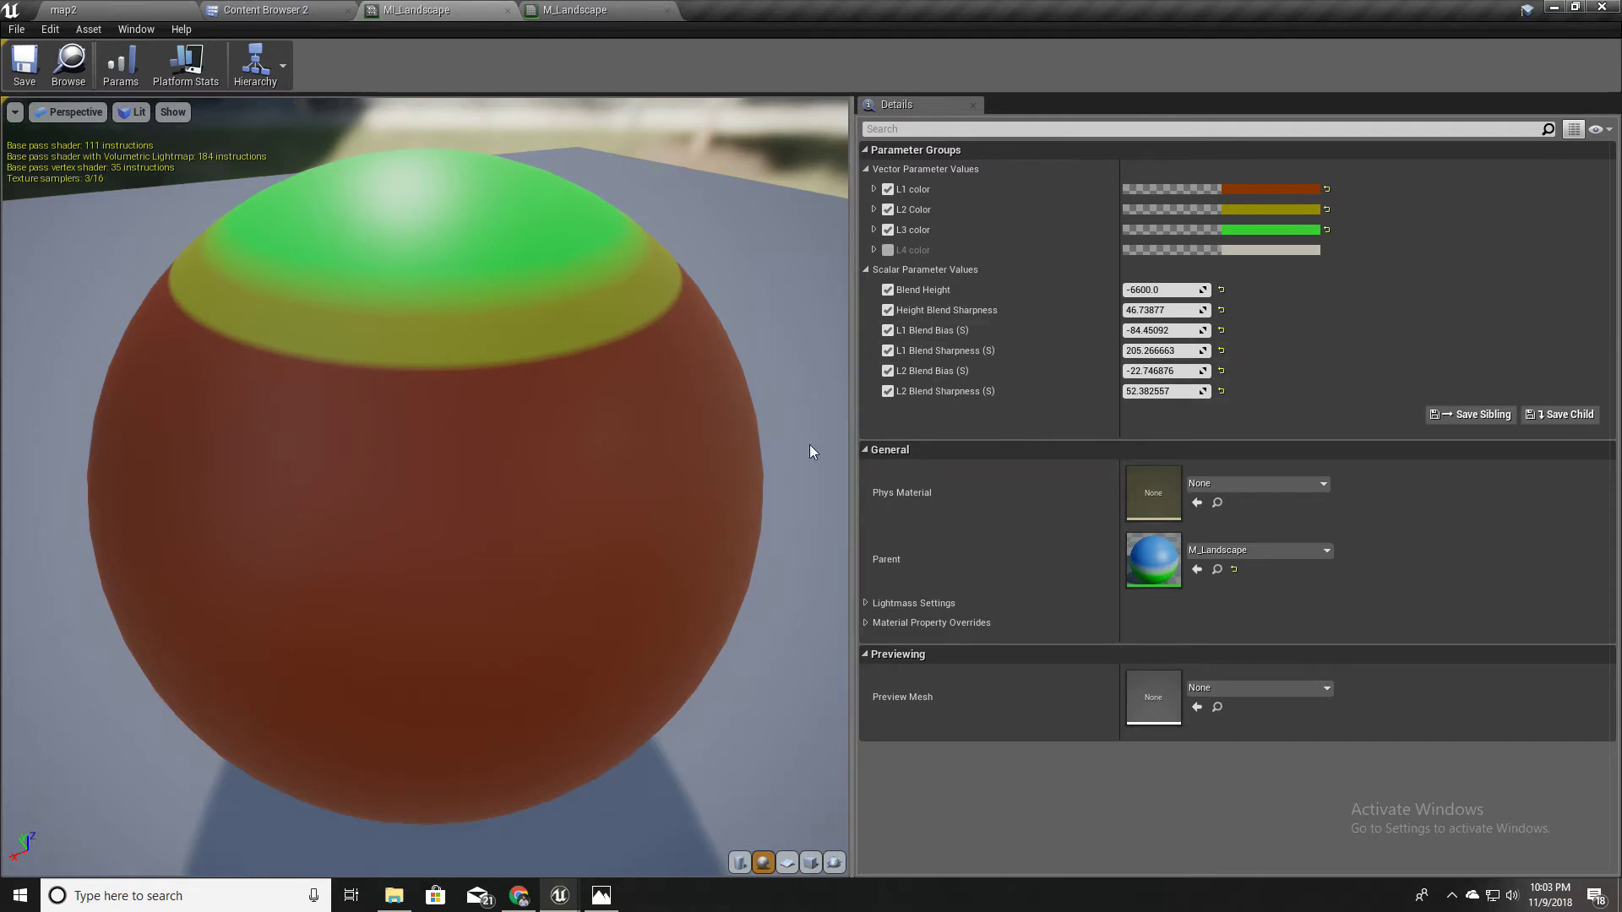
{"action": "left_click_drag", "start_coordinate": [688, 449], "coordinate": [575, 397]}
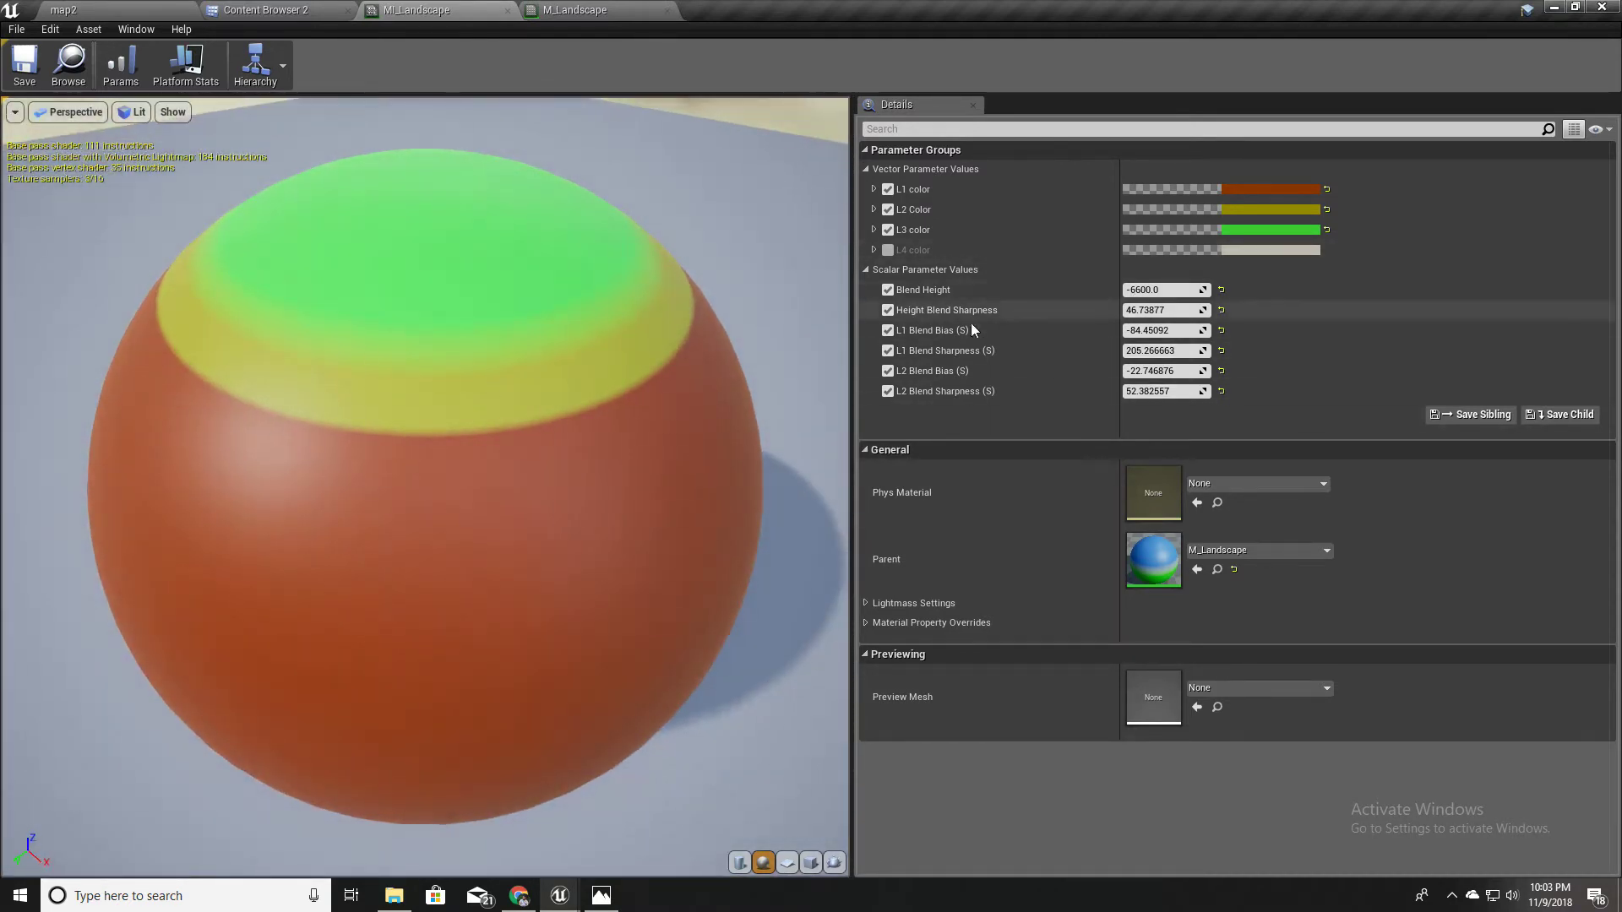
{"action": "left_click_drag", "start_coordinate": [434, 409], "coordinate": [439, 440]}
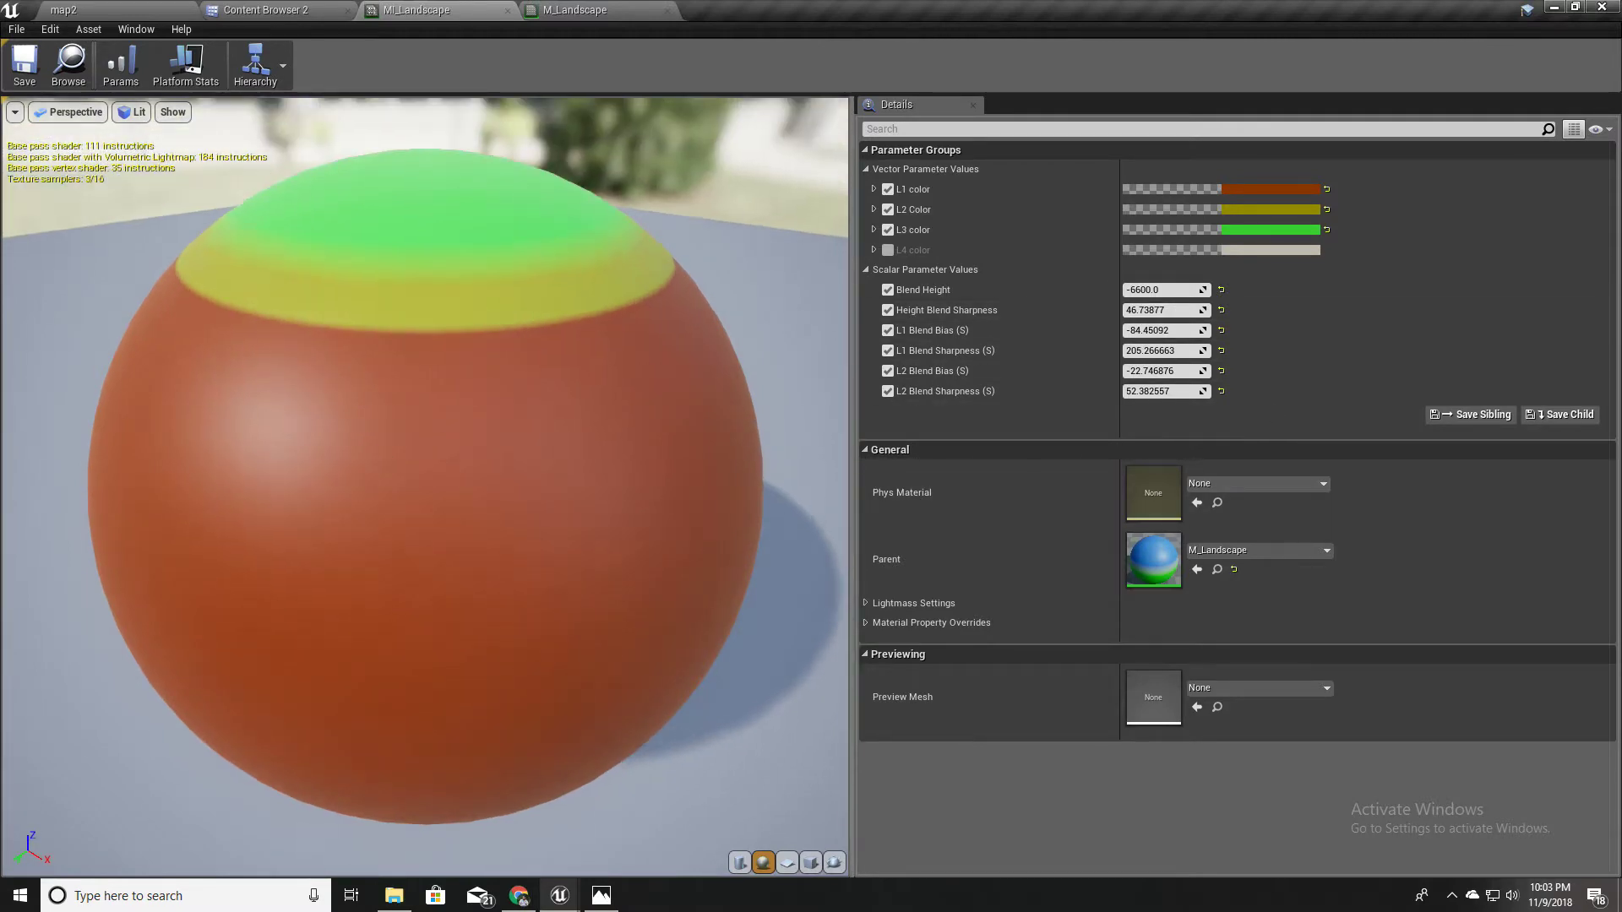
Step: Open the parent material M_Landscape and line up the lowest MF_Layer node with the others in the Material Functions group
{"action": "double_click", "coordinate": [1170, 560]}
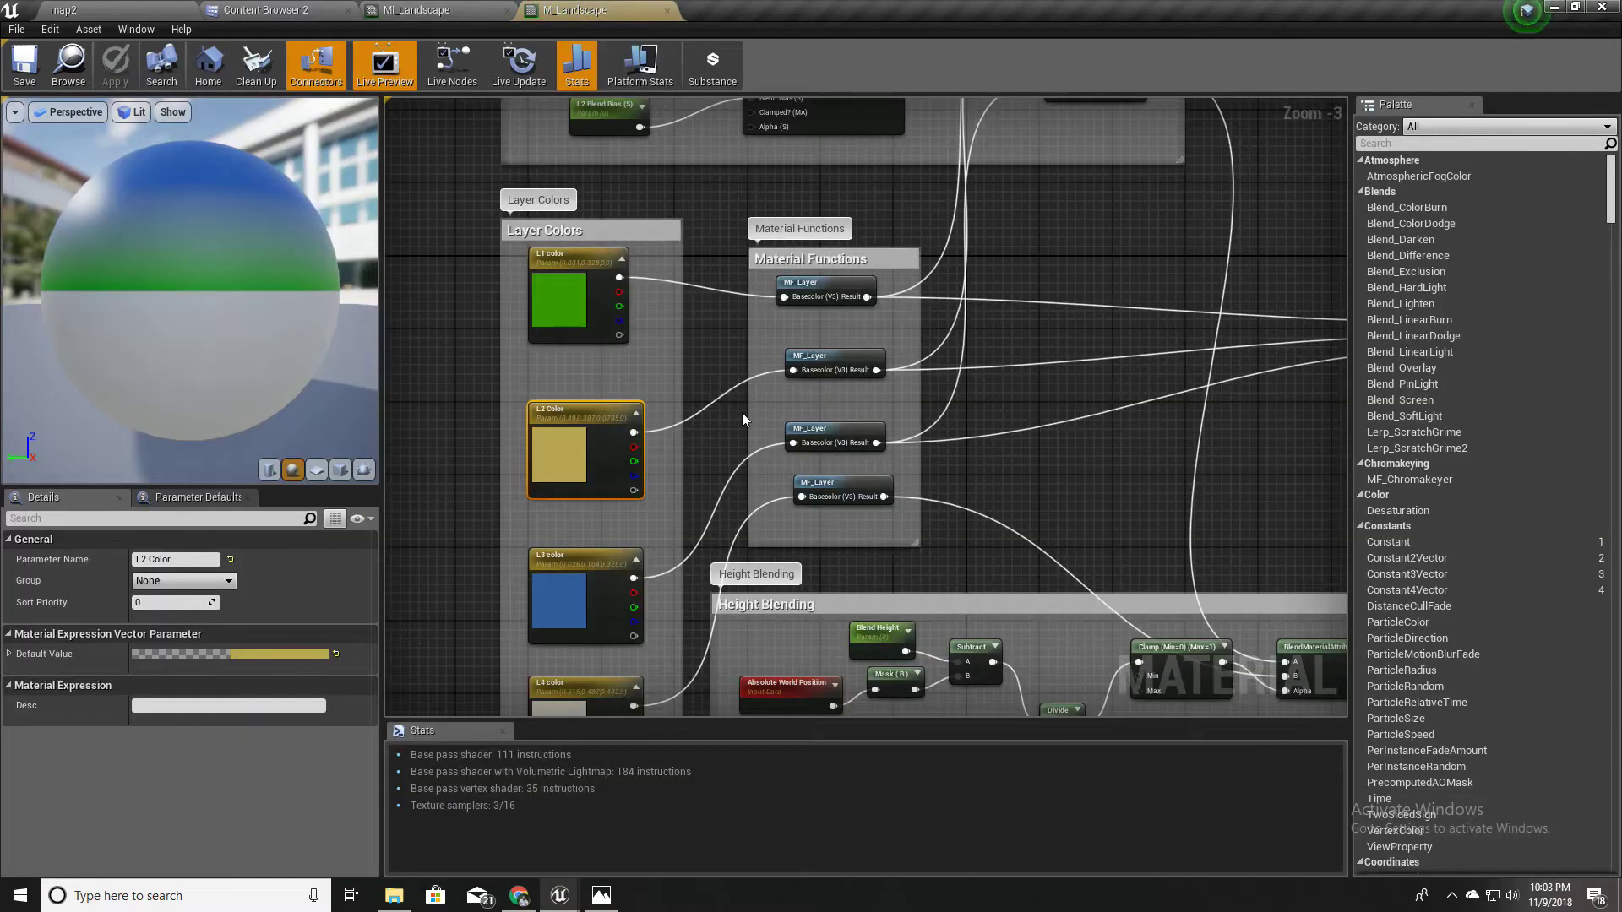
{"action": "scroll", "coordinate": [741, 414], "scroll_direction": "down", "scroll_amount": 5}
{"action": "scroll", "coordinate": [741, 414], "scroll_direction": "up", "scroll_amount": 5}
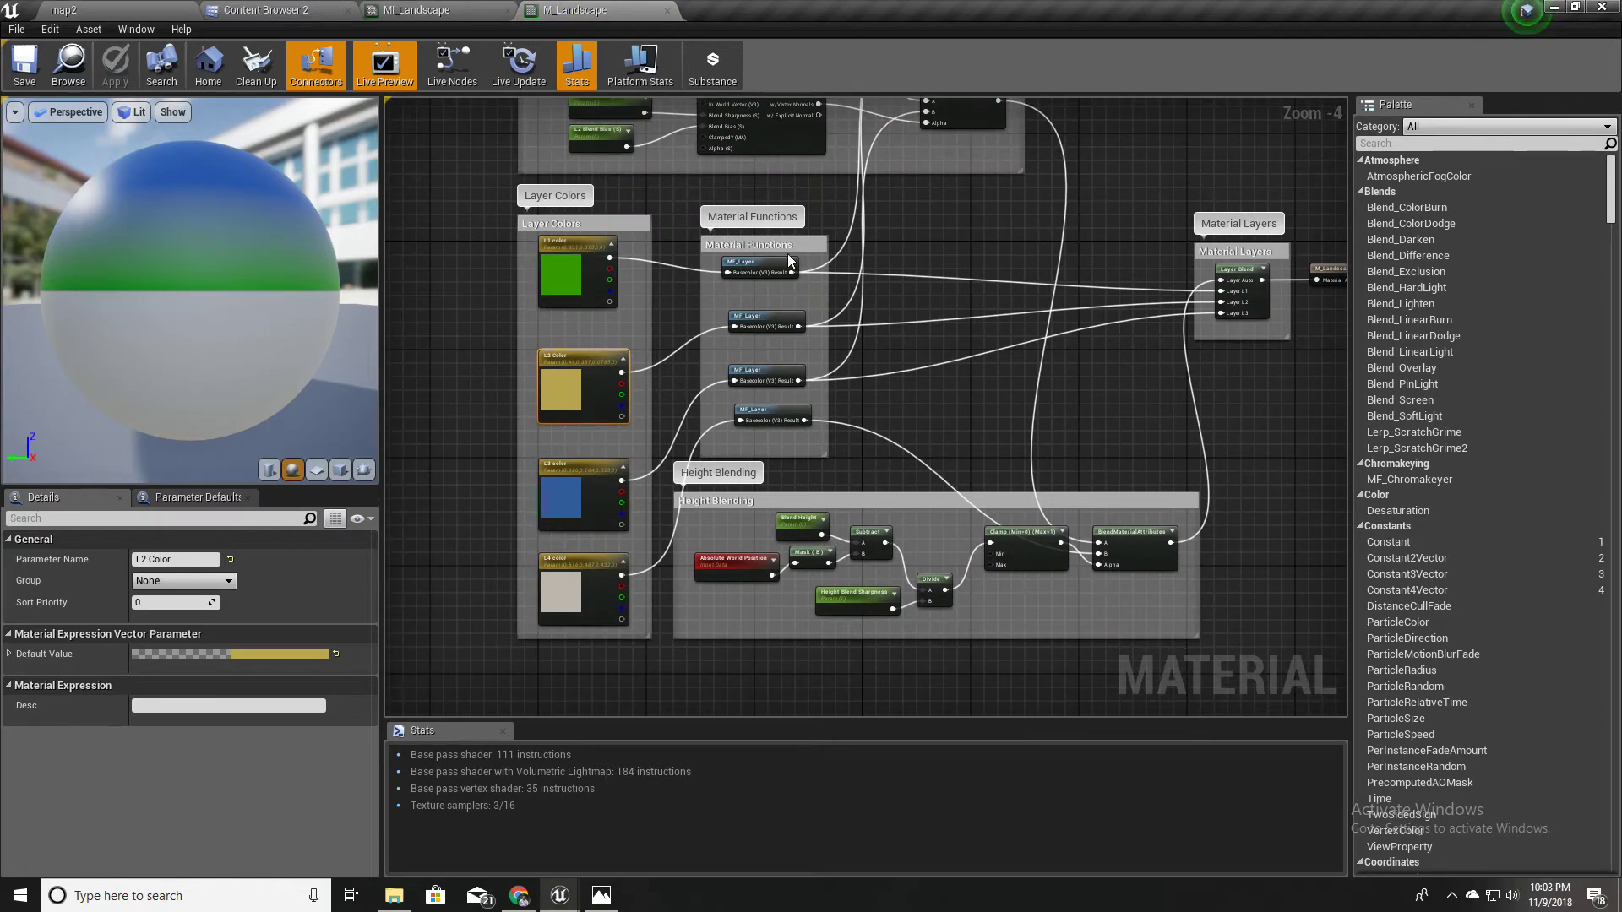
{"action": "scroll", "coordinate": [787, 253], "scroll_direction": "up", "scroll_amount": 4}
{"action": "scroll", "coordinate": [711, 346], "scroll_direction": "down", "scroll_amount": 4}
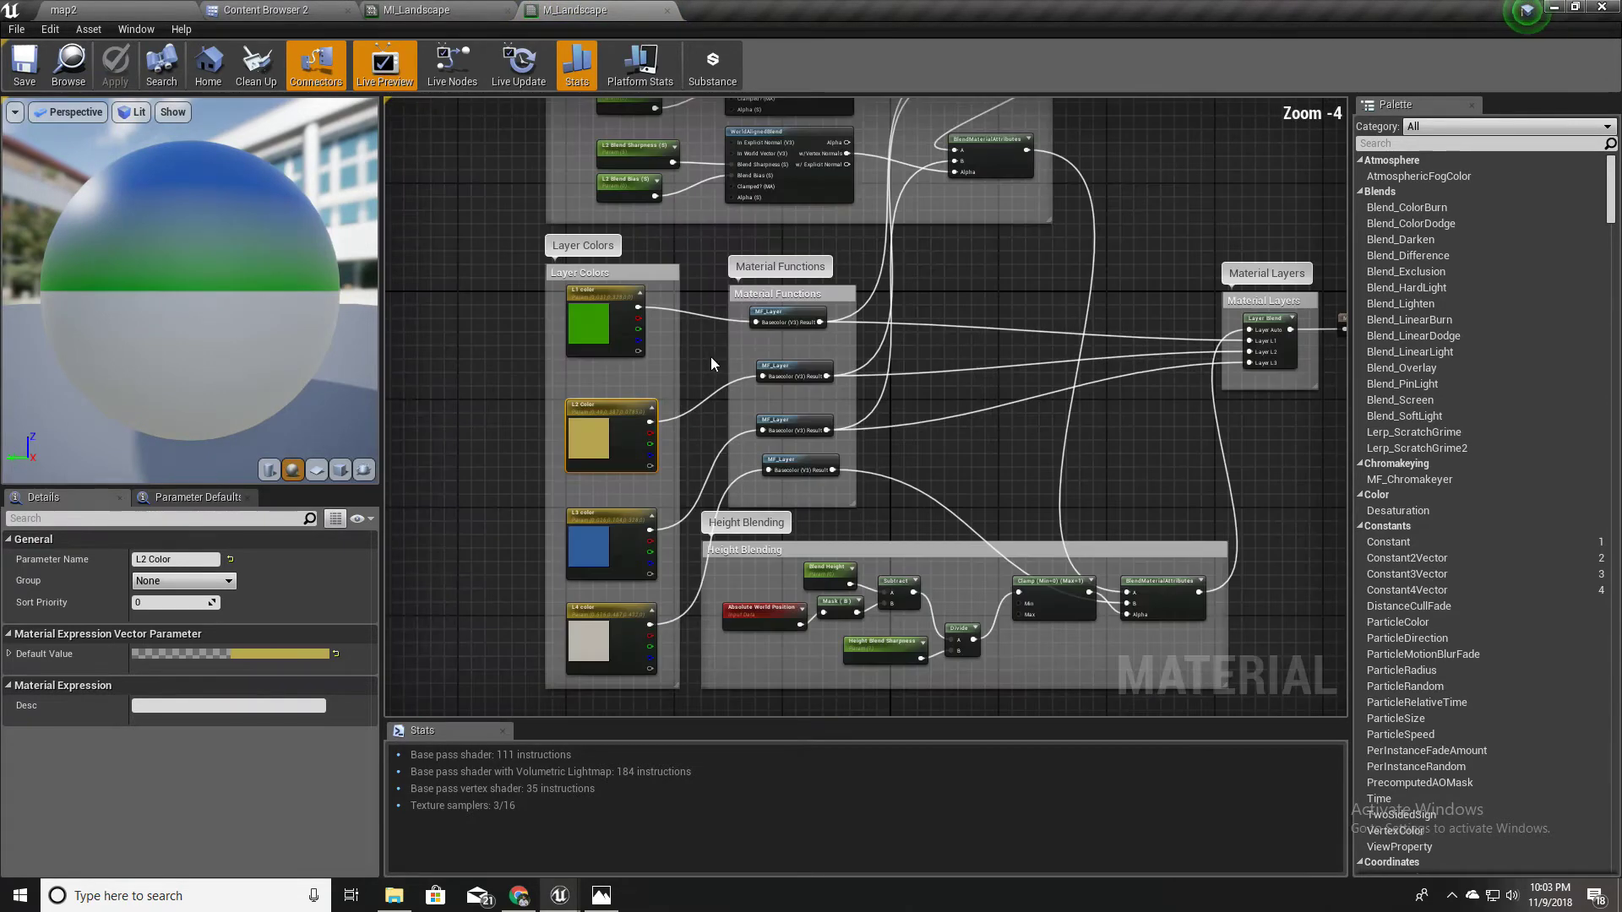
{"action": "scroll", "coordinate": [712, 364], "scroll_direction": "up", "scroll_amount": 4}
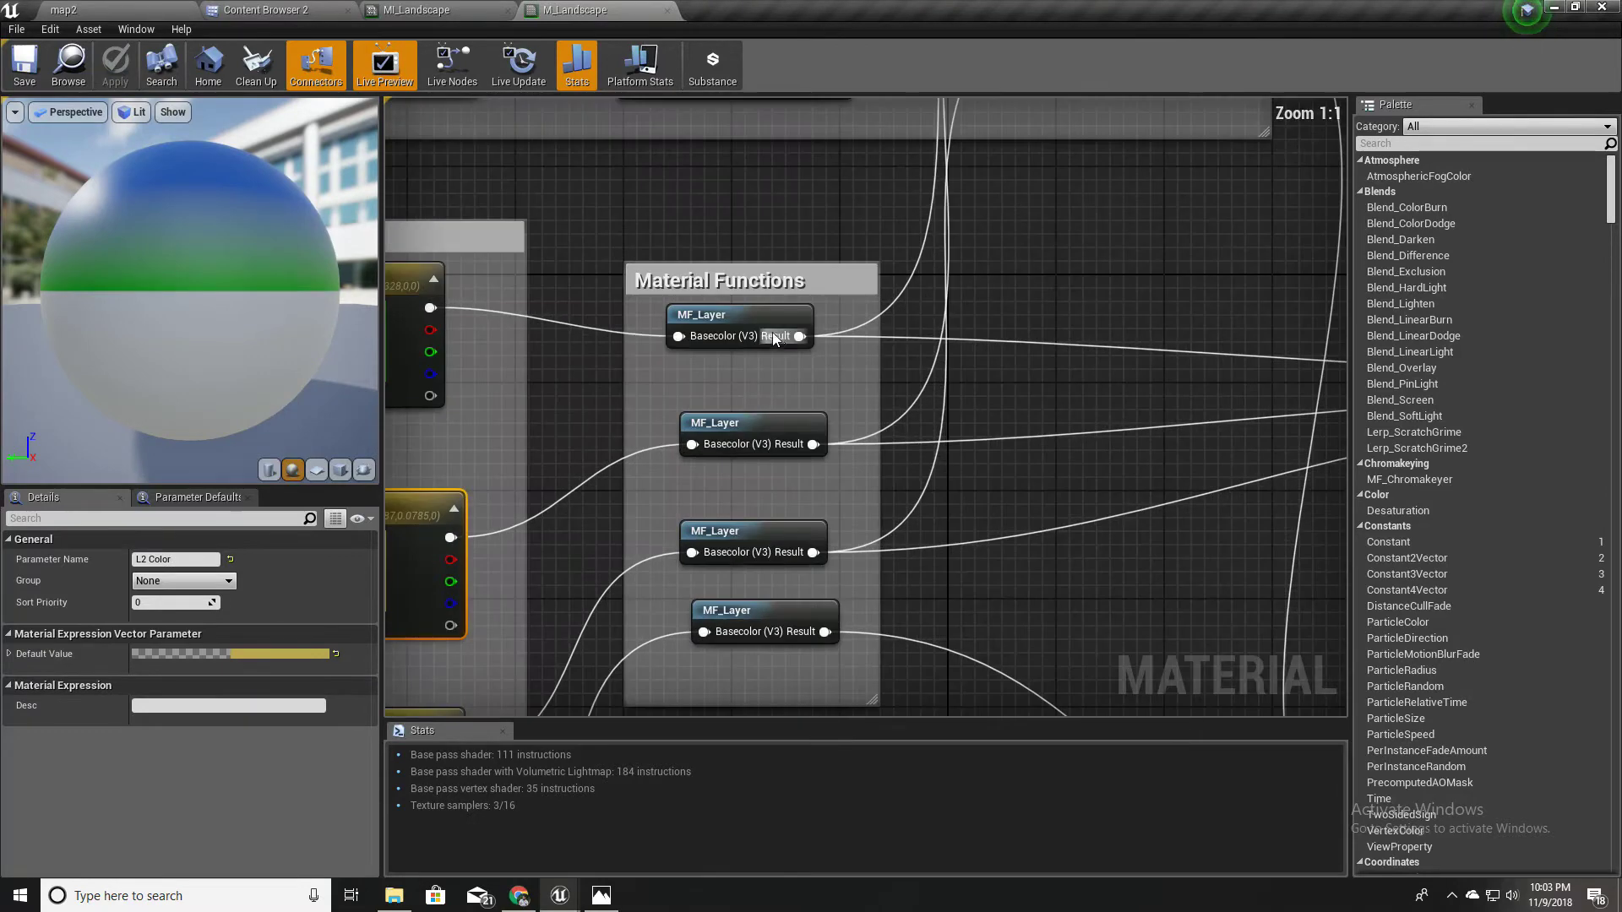
{"action": "left_click", "coordinate": [774, 337]}
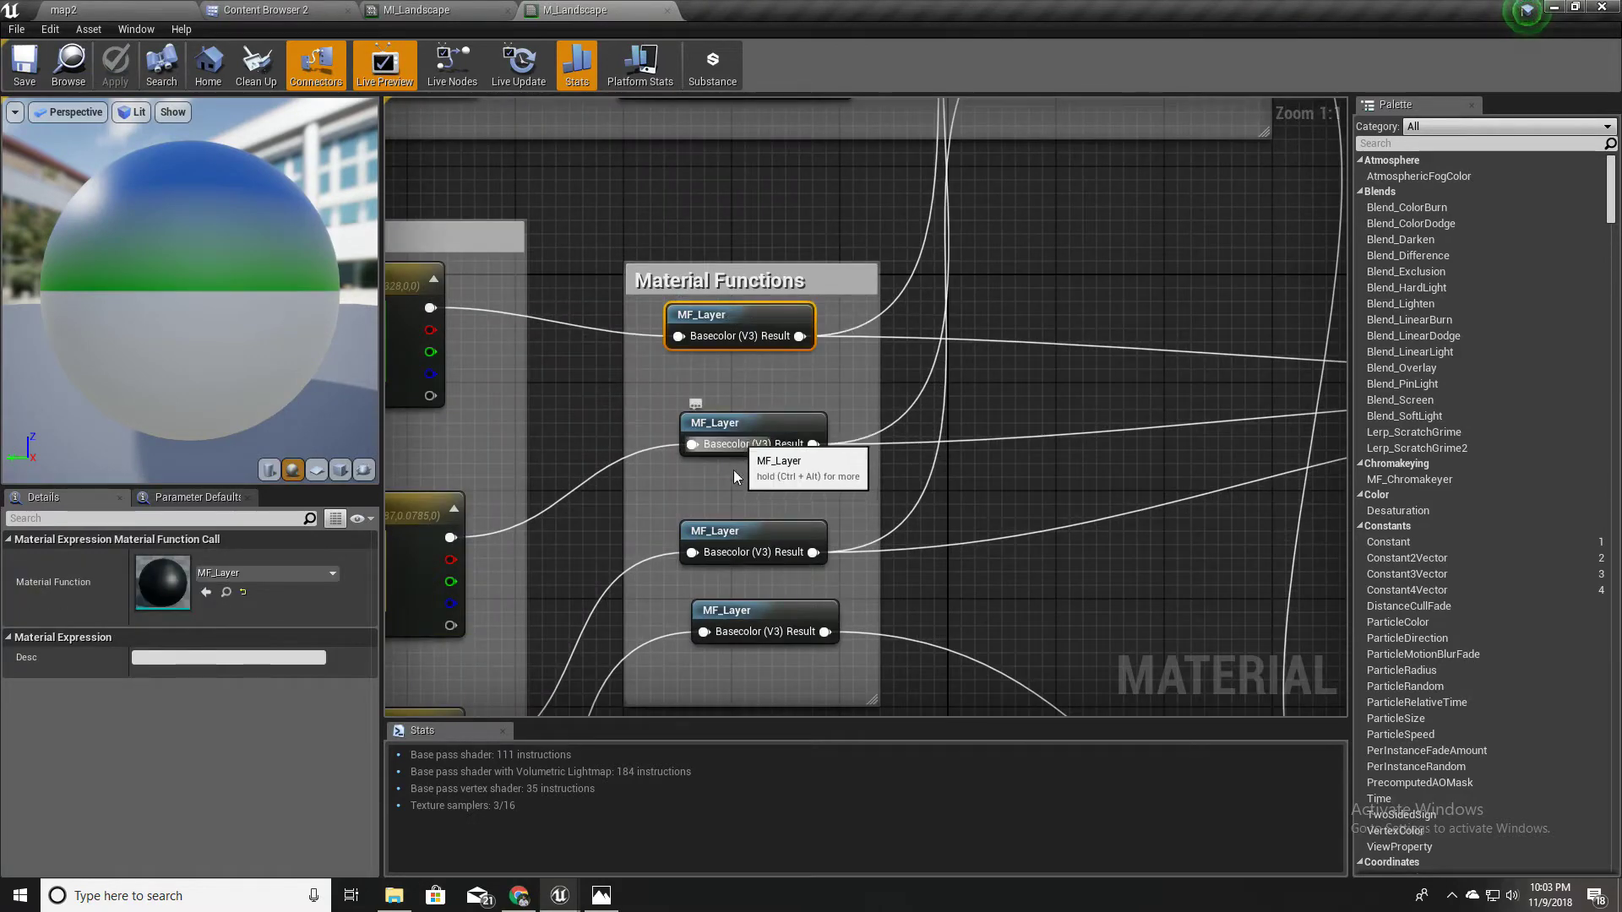
{"action": "left_click_drag", "start_coordinate": [748, 621], "coordinate": [733, 621]}
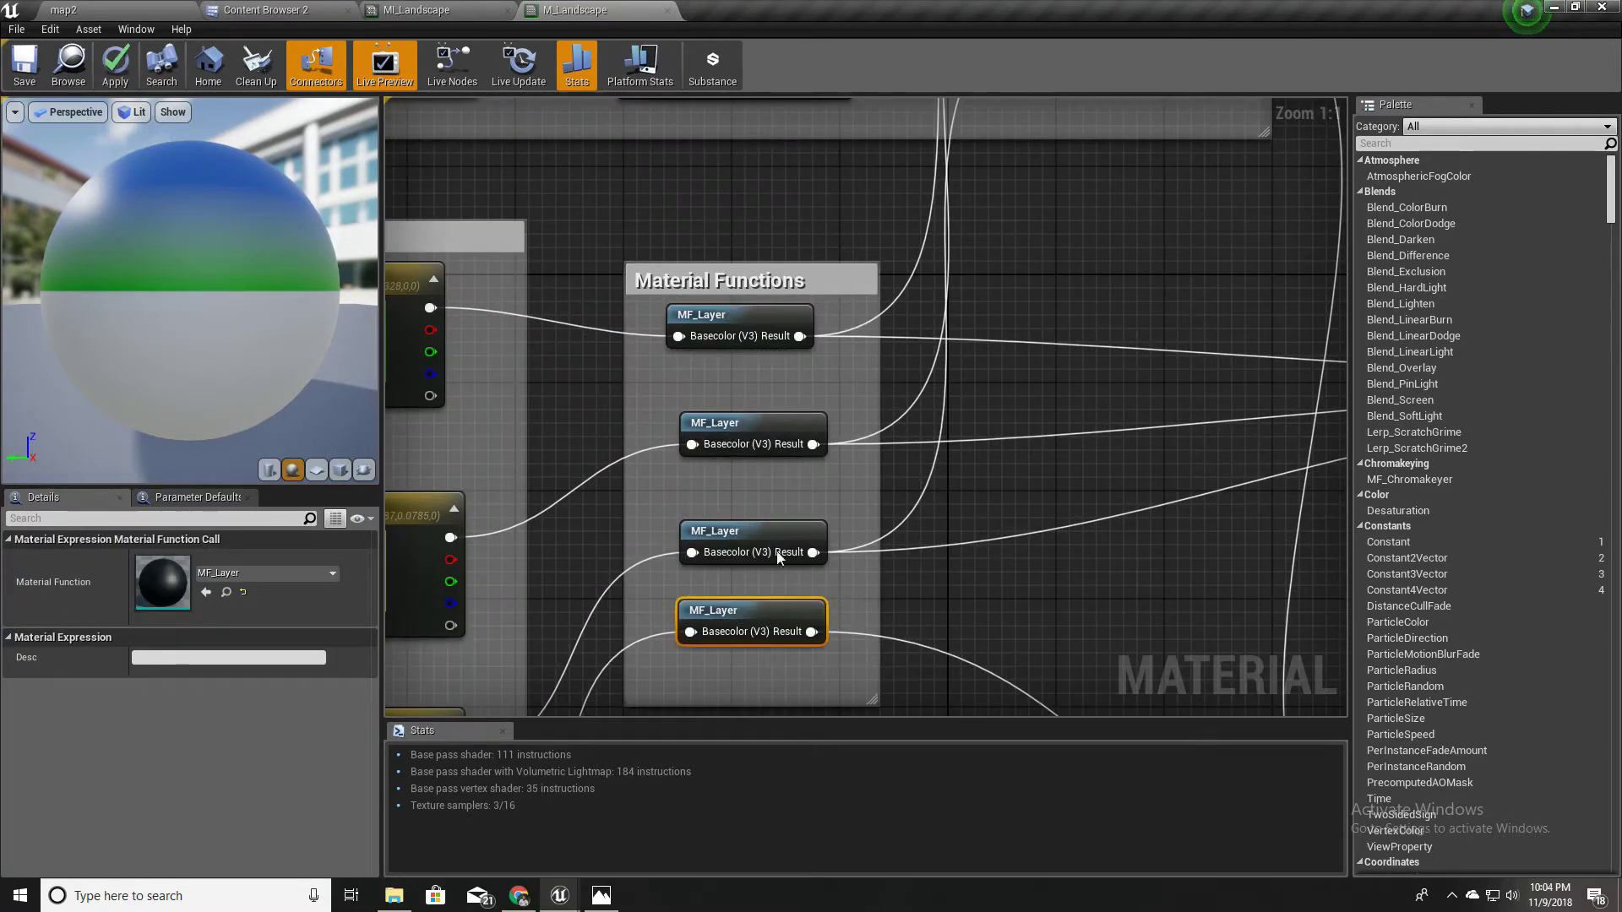
Step: Review the links from the layer colors to the MF_Layer nodes and open the MF_Layer material function
{"action": "scroll", "coordinate": [777, 557], "scroll_direction": "down", "scroll_amount": 3}
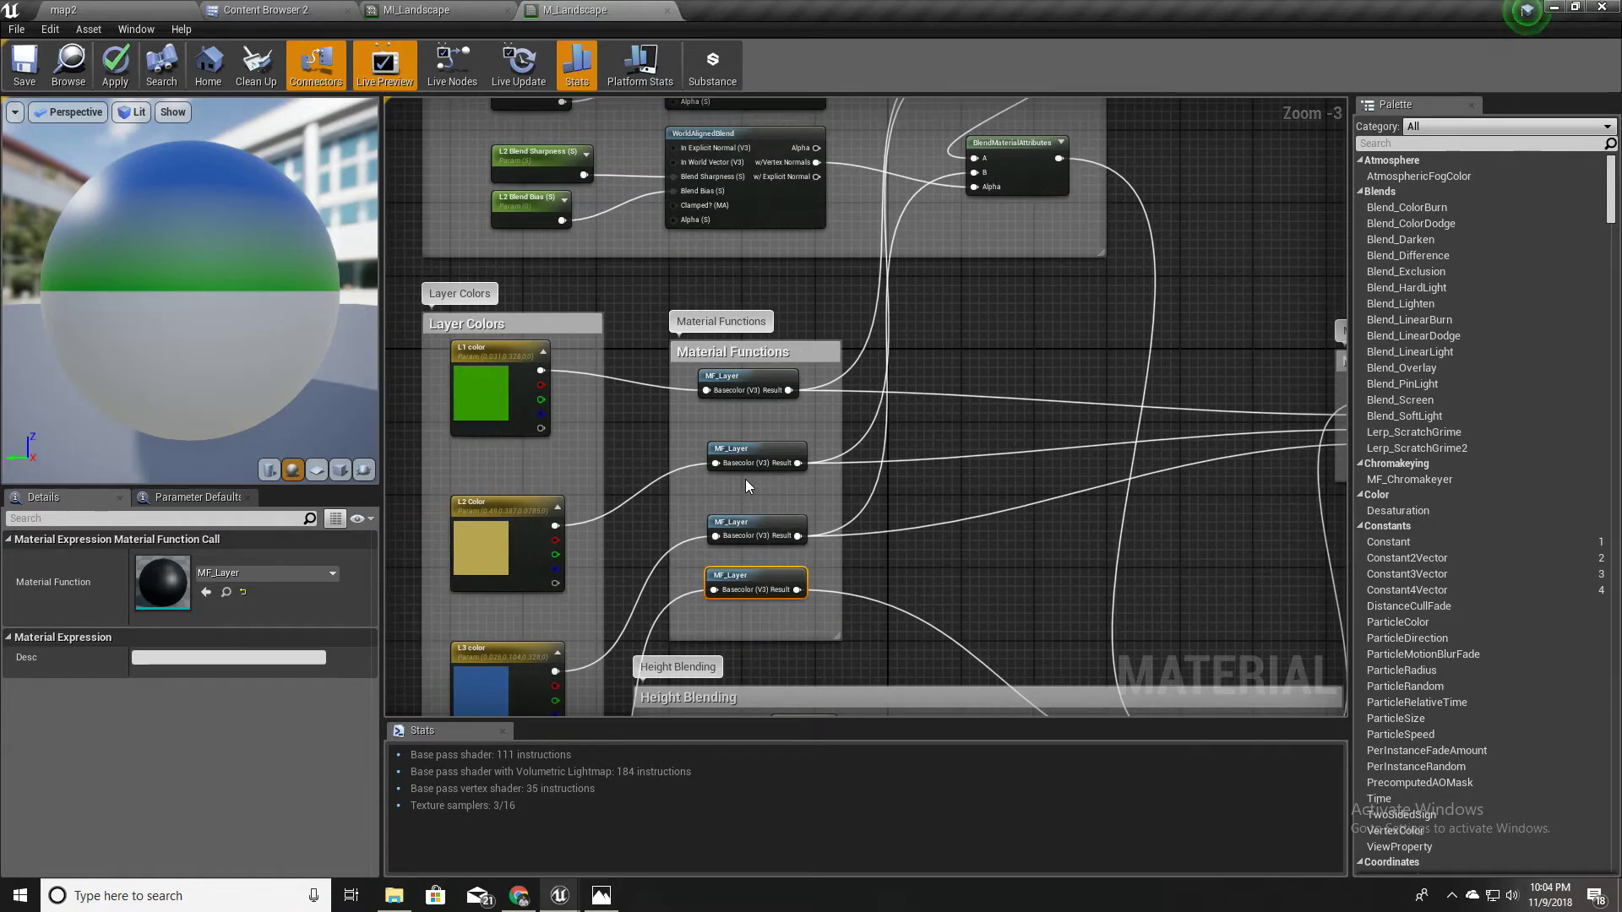
{"action": "scroll", "coordinate": [752, 384], "scroll_direction": "up", "scroll_amount": 3}
{"action": "right_click_drag", "start_coordinate": [641, 415], "coordinate": [761, 408]}
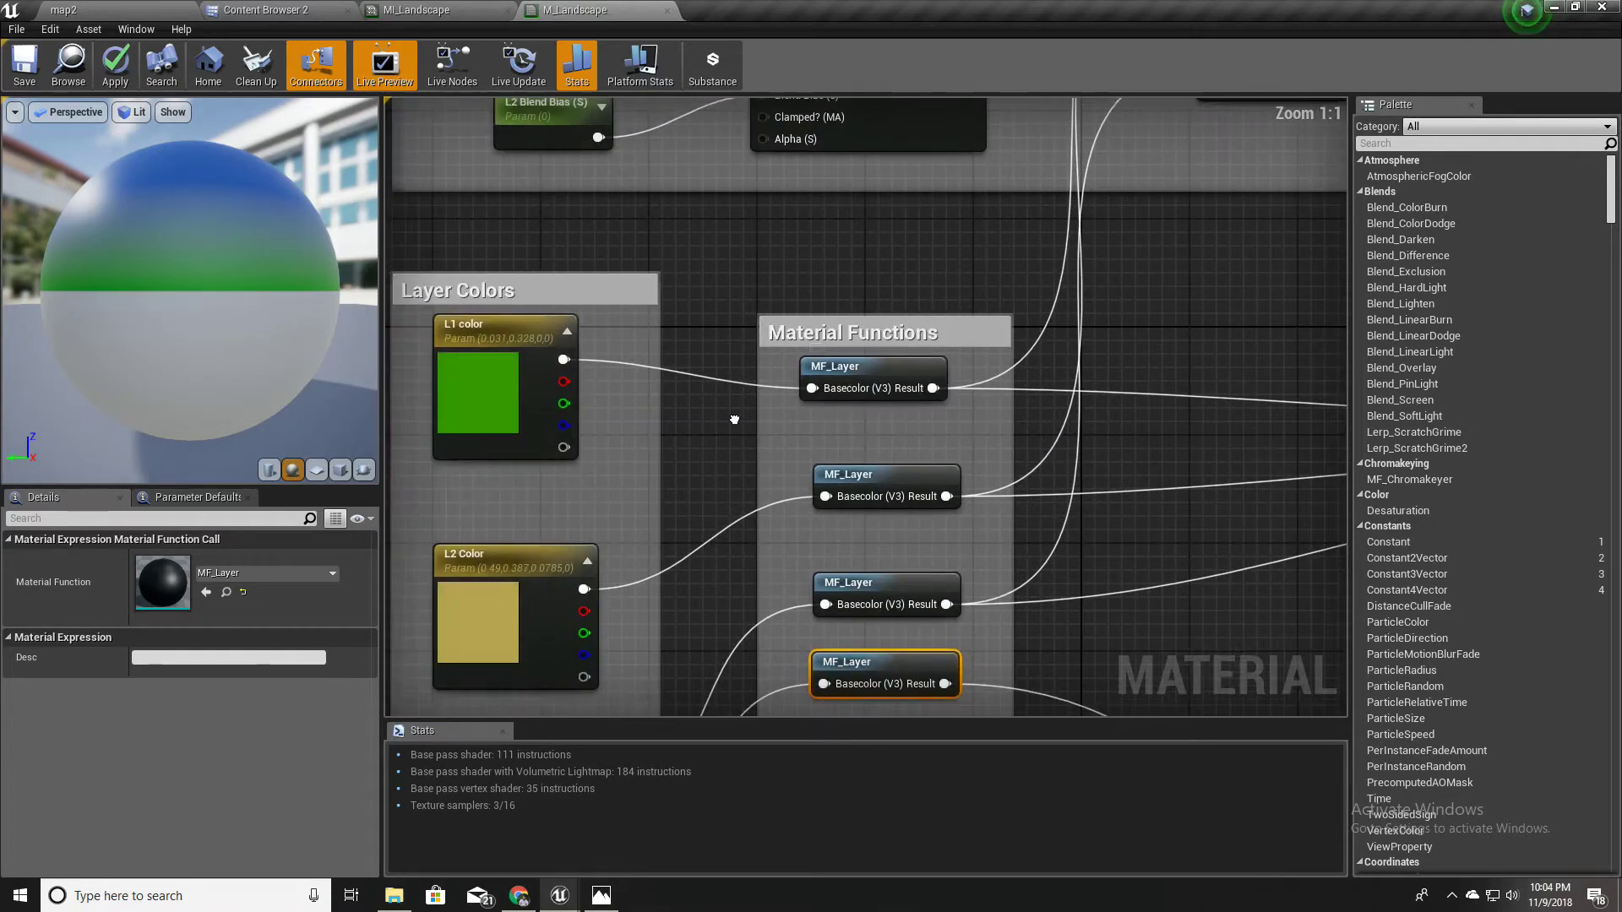
{"action": "right_click_drag", "start_coordinate": [493, 344], "coordinate": [538, 205]}
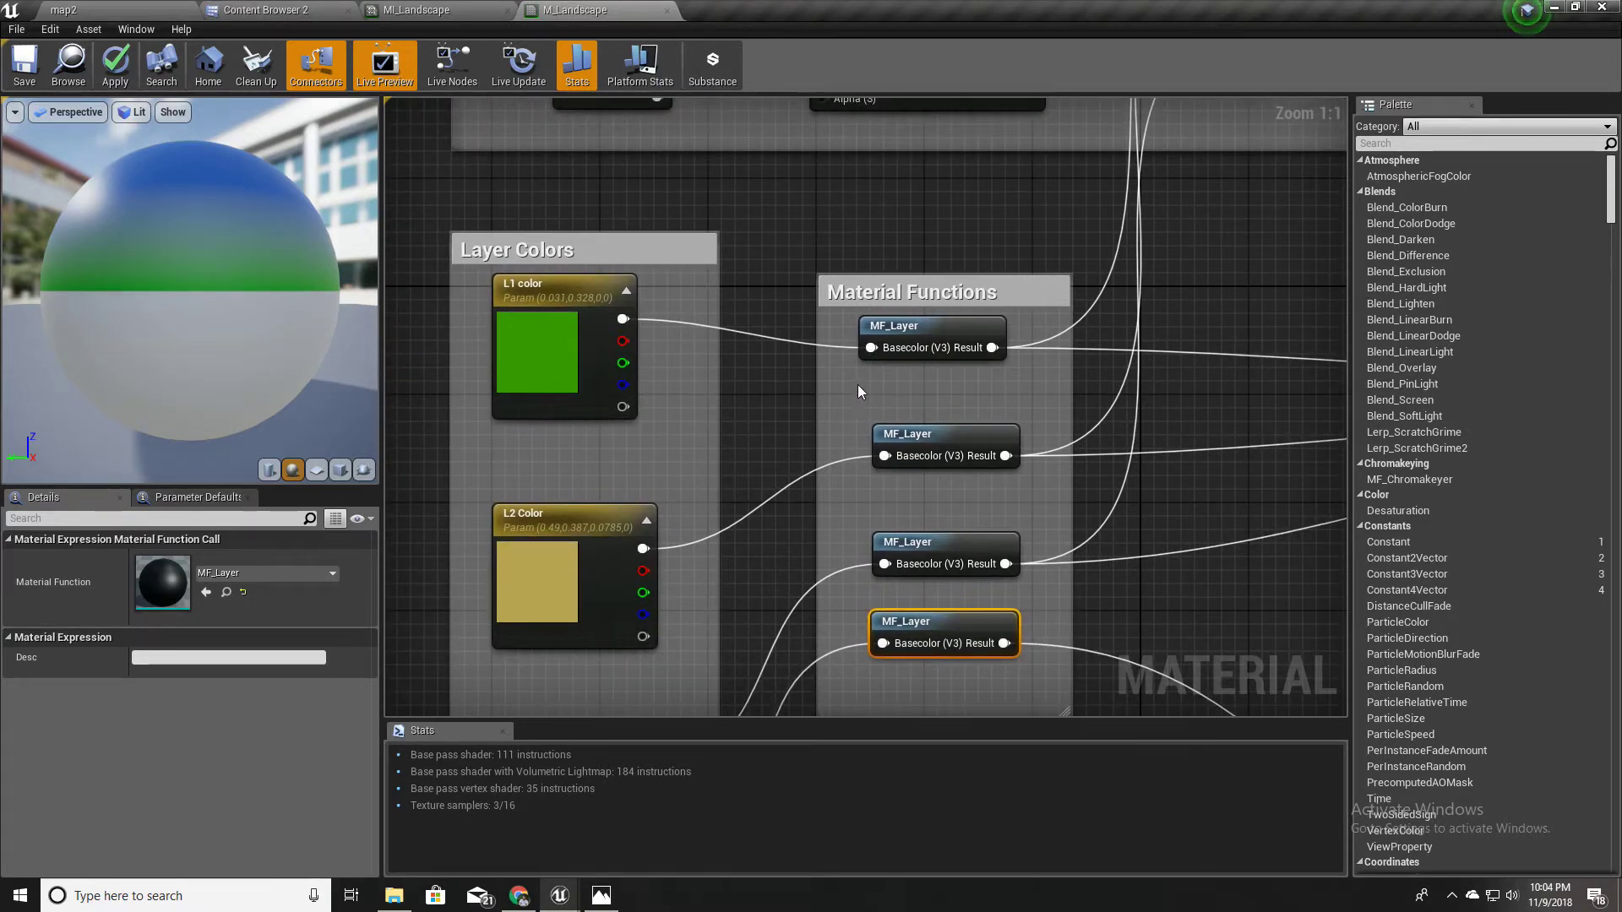
{"action": "left_click", "coordinate": [175, 8]}
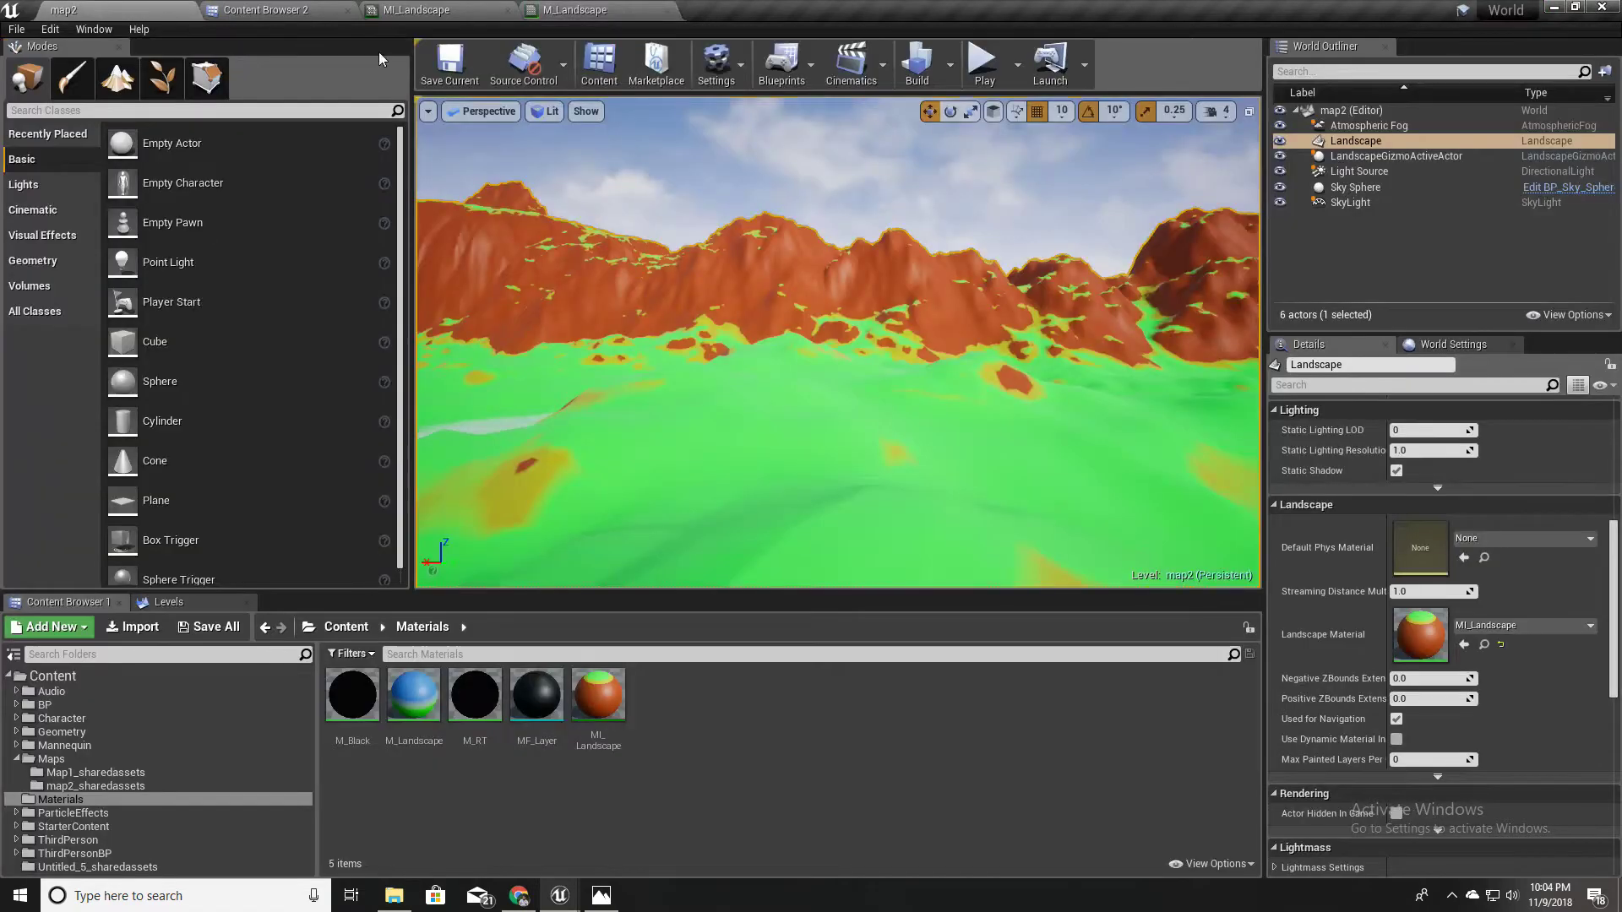
{"action": "left_click", "coordinate": [595, 10]}
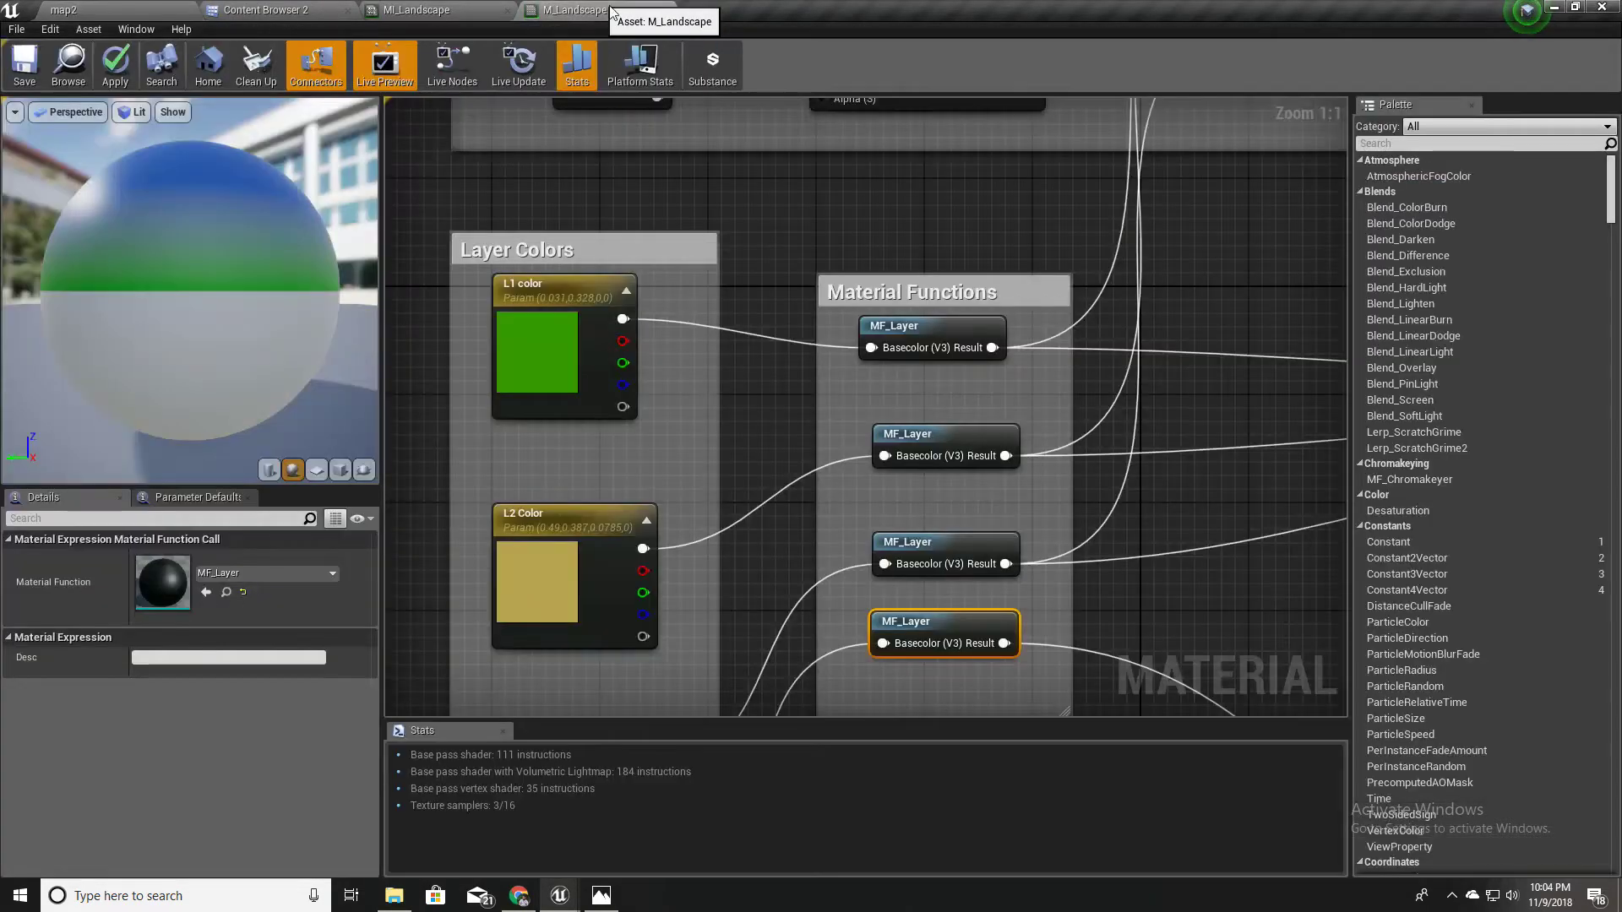
{"action": "double_click", "coordinate": [906, 323]}
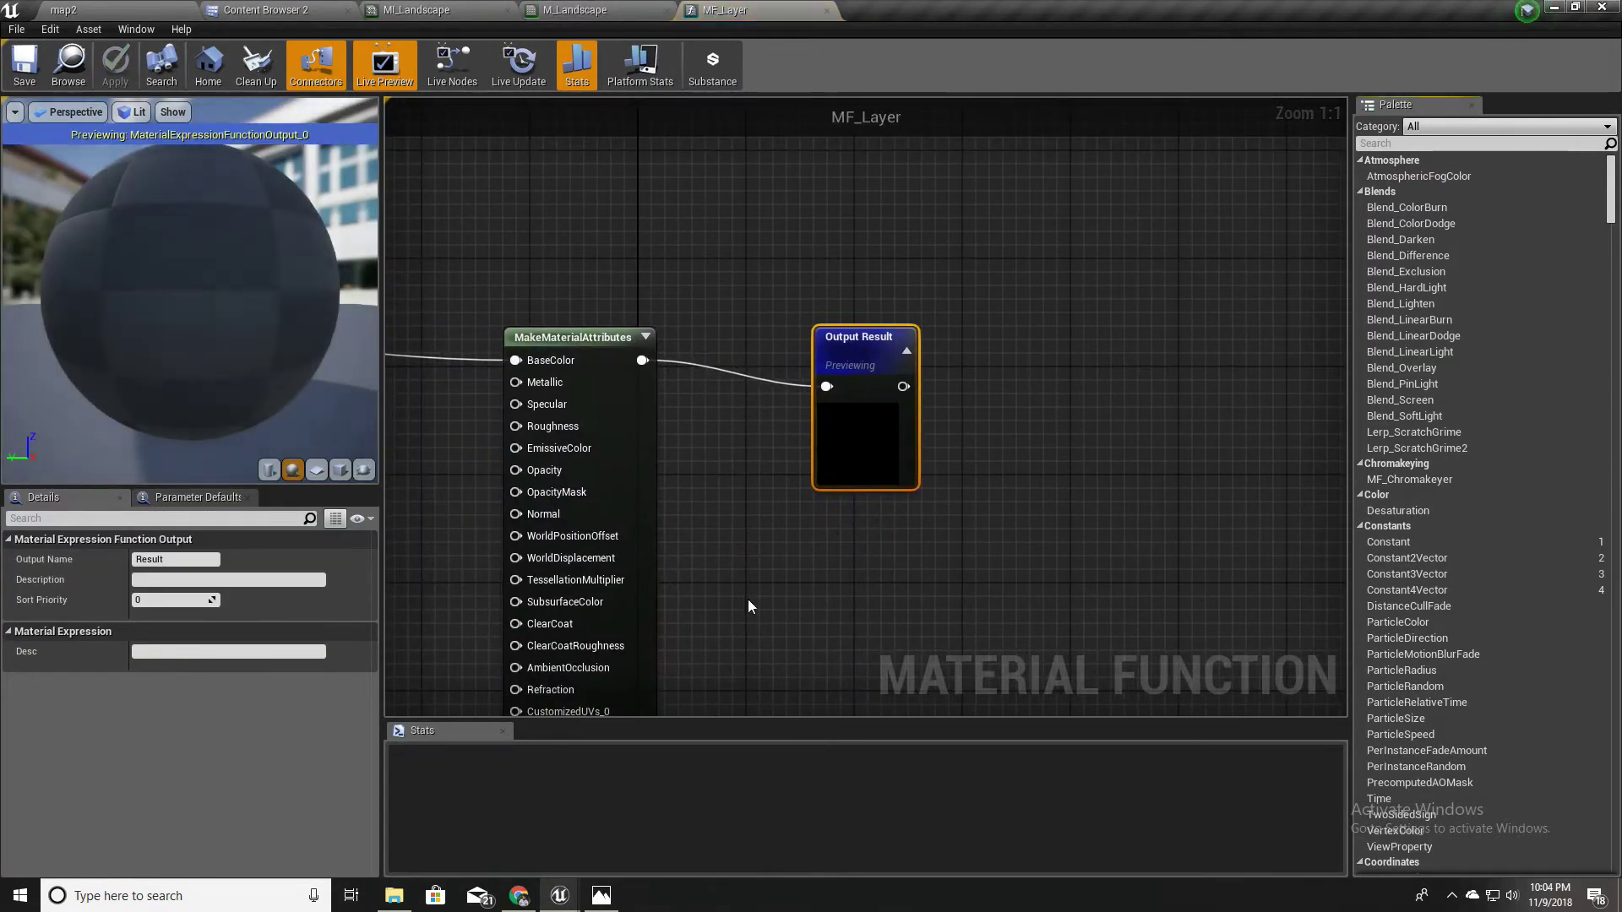
Step: Move the Input Basecolor node up and farther away from MakeMaterialAttributes to make room in the graph
{"action": "scroll", "coordinate": [747, 607], "scroll_direction": "down", "scroll_amount": 3}
{"action": "scroll", "coordinate": [619, 418], "scroll_direction": "up", "scroll_amount": 3}
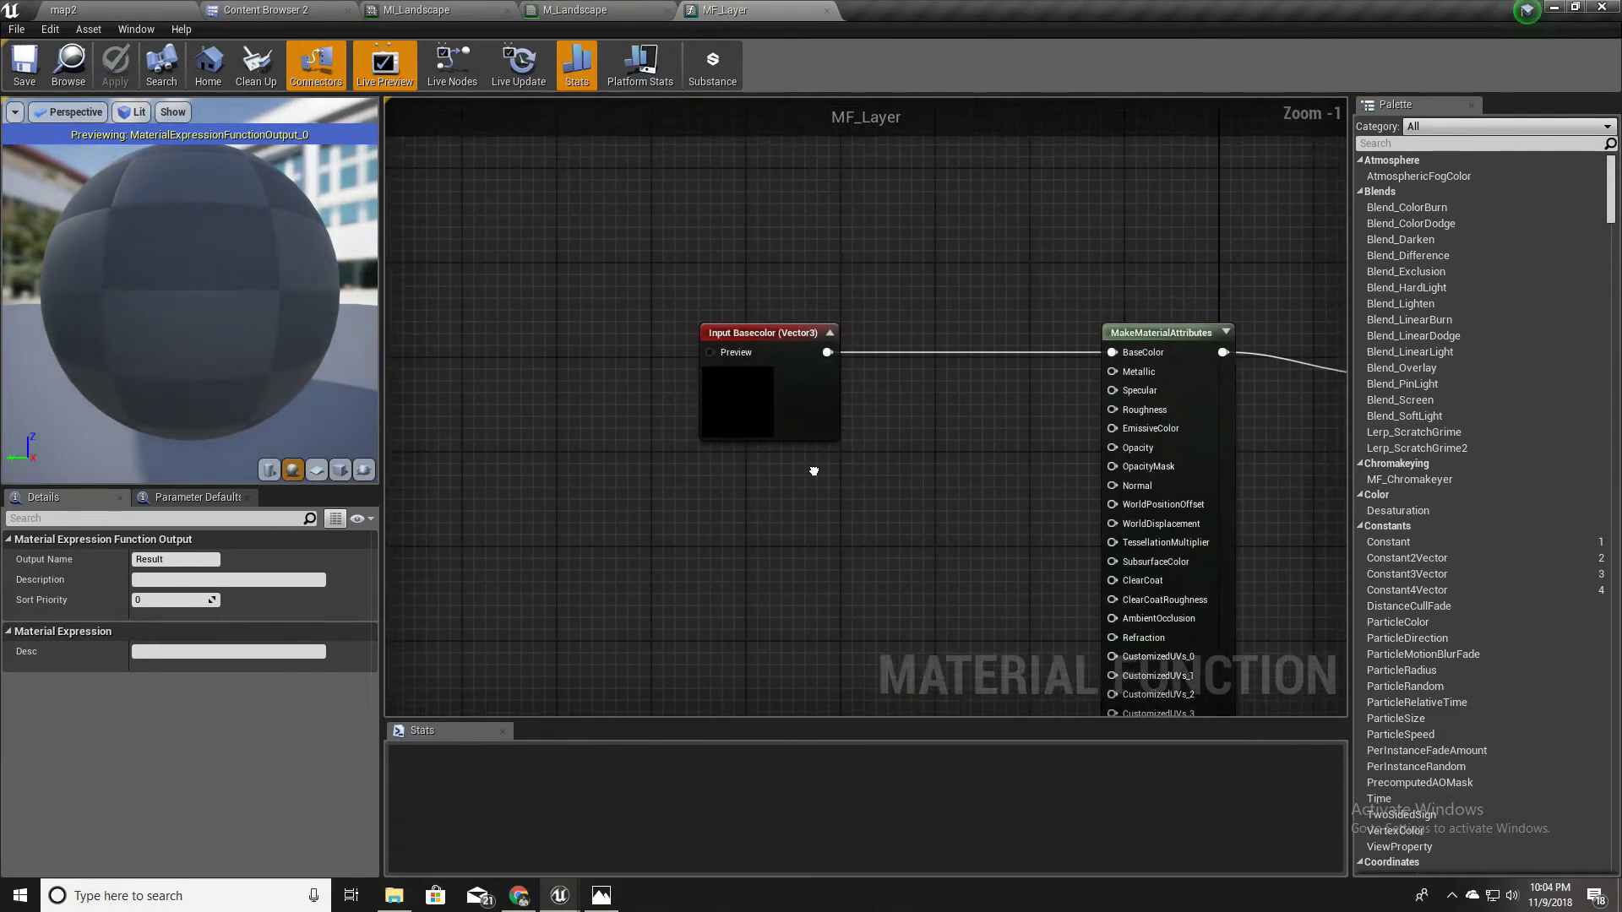
{"action": "left_click", "coordinate": [761, 371]}
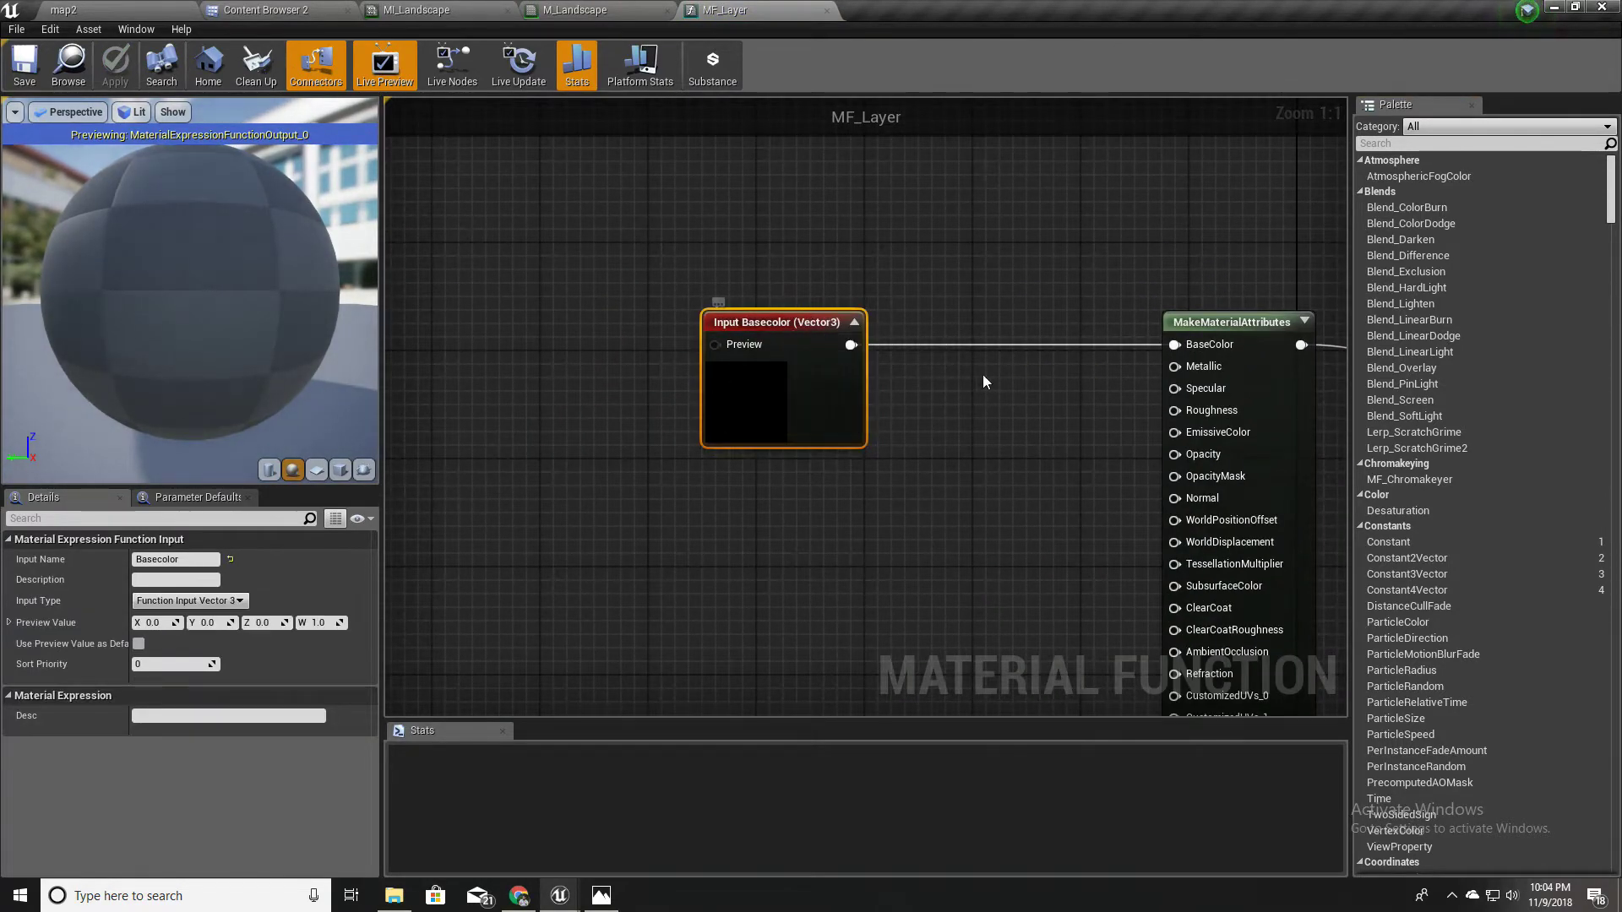
{"action": "right_click_drag", "start_coordinate": [925, 467], "coordinate": [980, 458]}
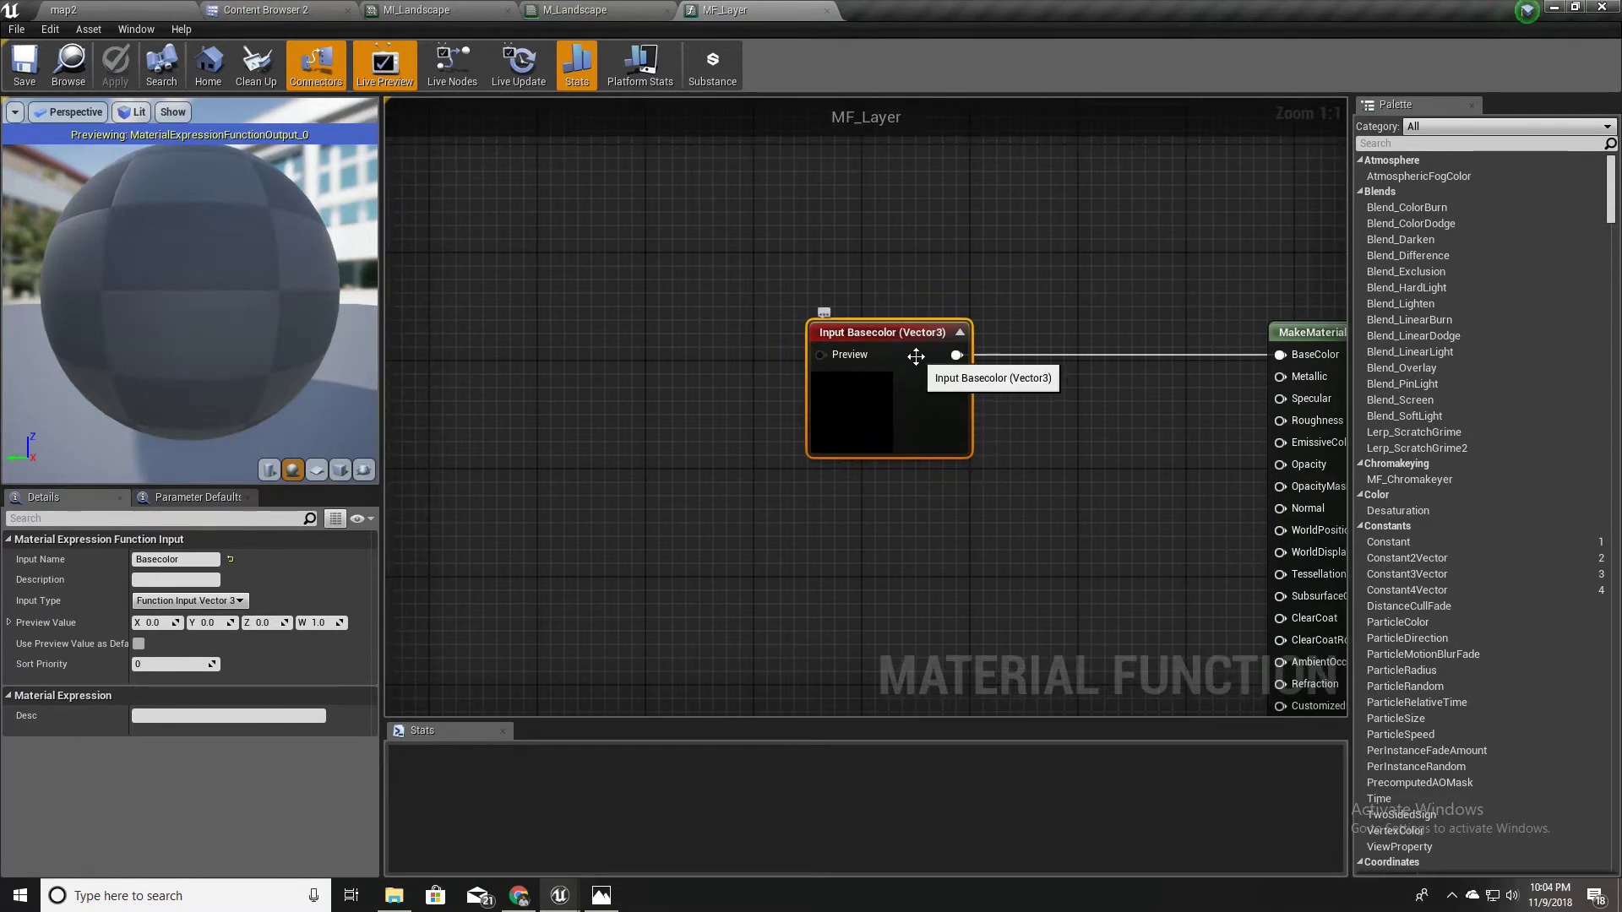
{"action": "left_click_drag", "start_coordinate": [913, 351], "coordinate": [637, 266]}
{"action": "right_click_drag", "start_coordinate": [920, 470], "coordinate": [854, 467]}
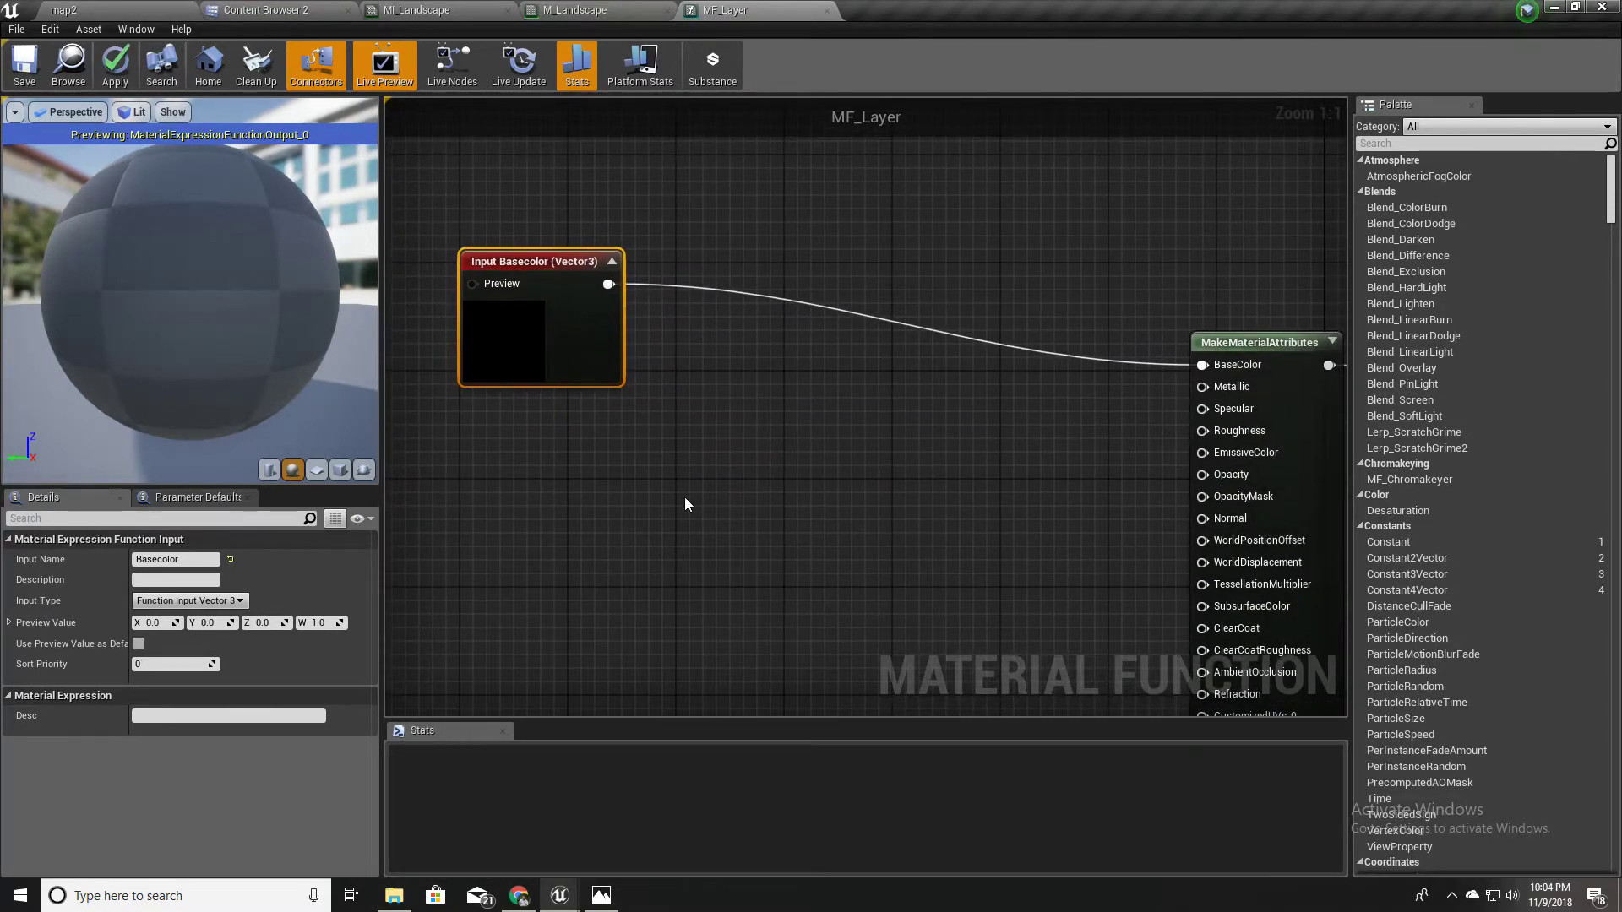
{"action": "right_click_drag", "start_coordinate": [685, 504], "coordinate": [779, 496]}
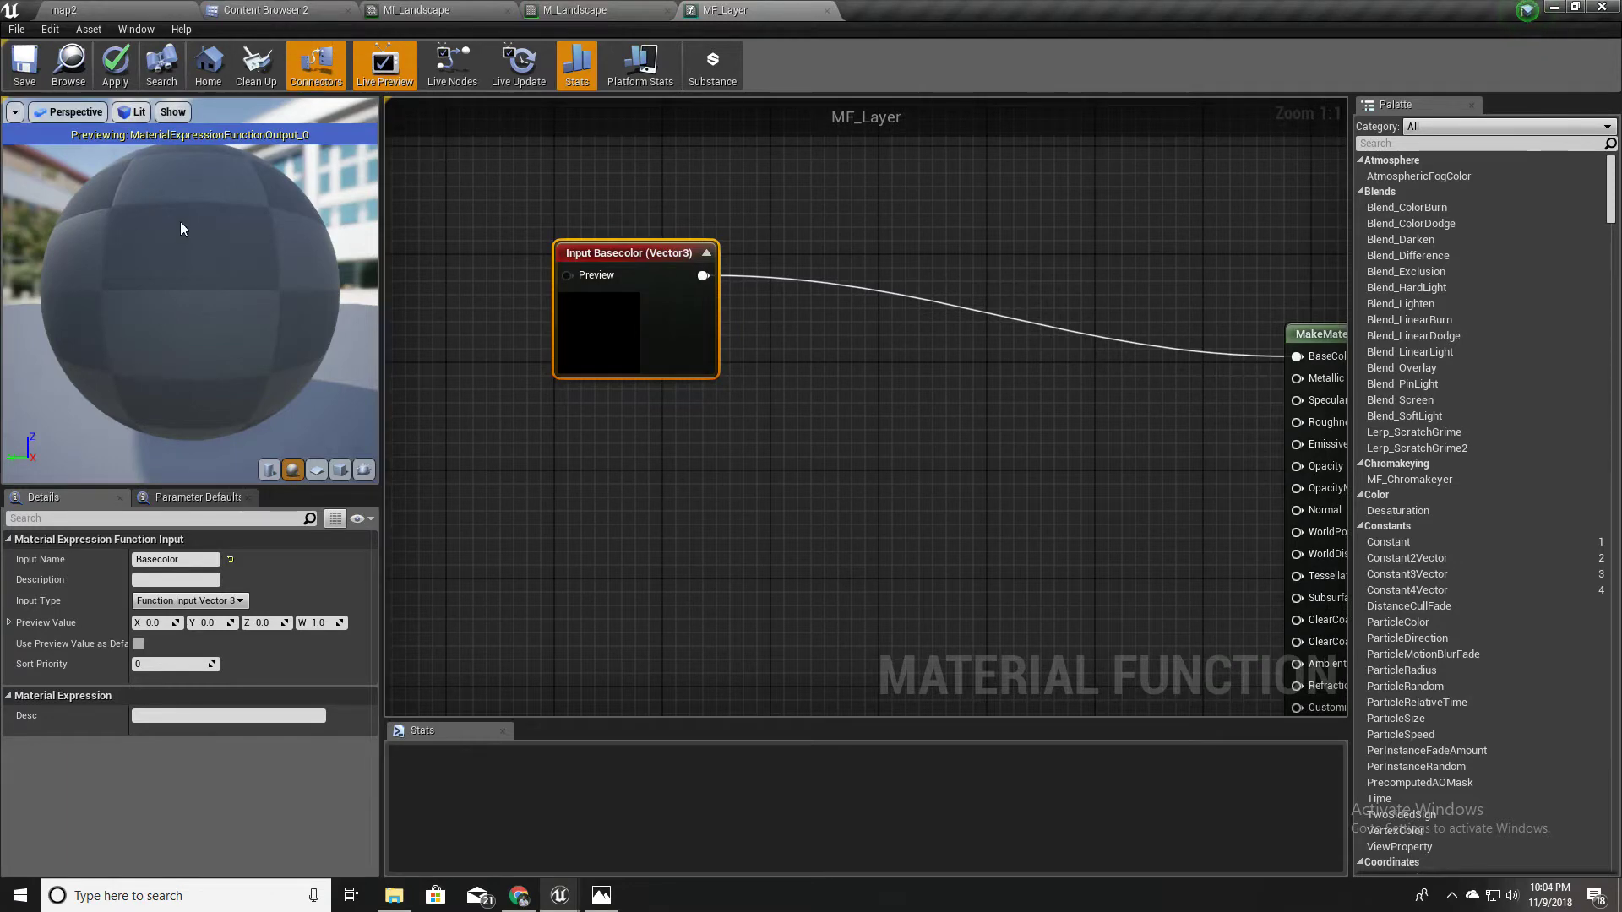
Step: Open the StarterContent Textures folder in Content Browser 2
{"action": "left_click", "coordinate": [271, 10]}
{"action": "left_click", "coordinate": [746, 10]}
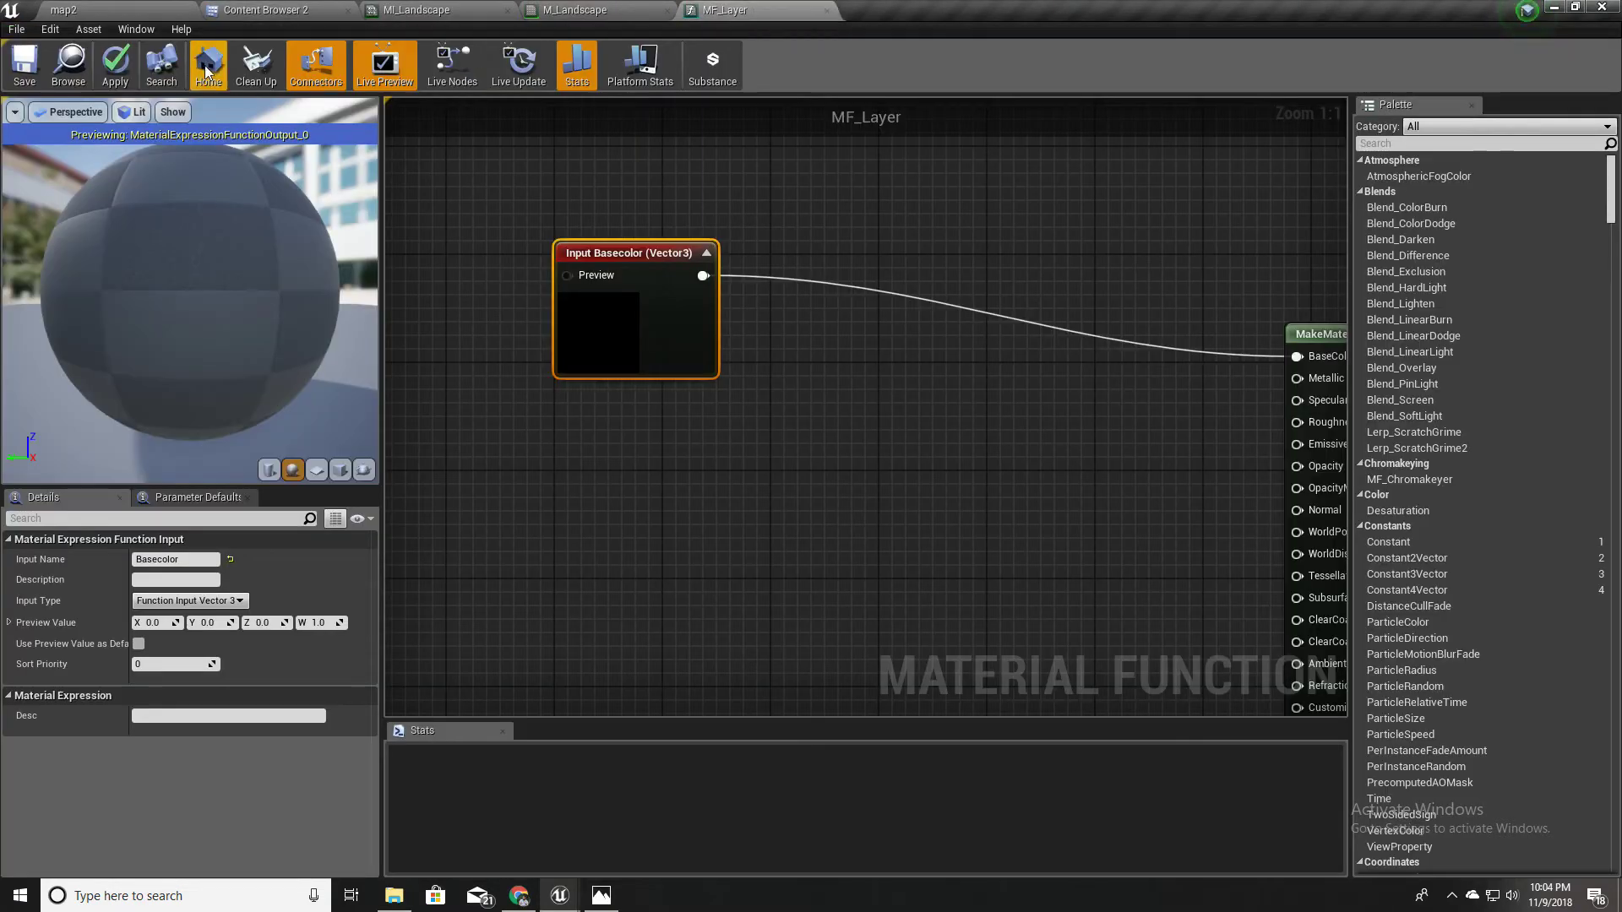
{"action": "left_click", "coordinate": [259, 11]}
{"action": "left_click", "coordinate": [78, 181]}
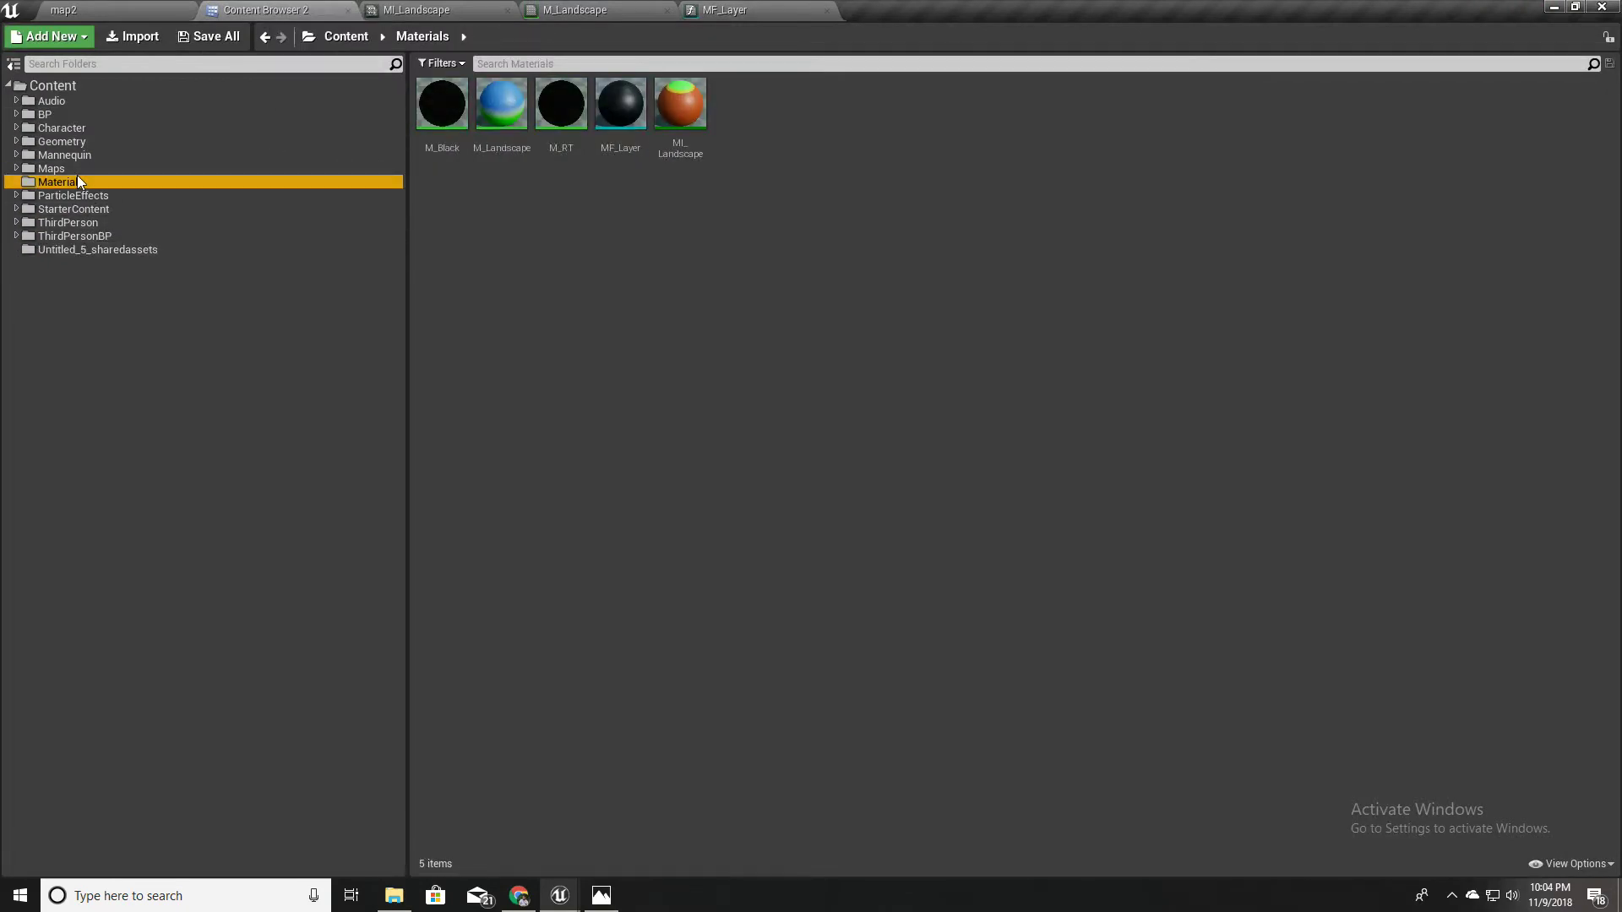
{"action": "left_click", "coordinate": [75, 209]}
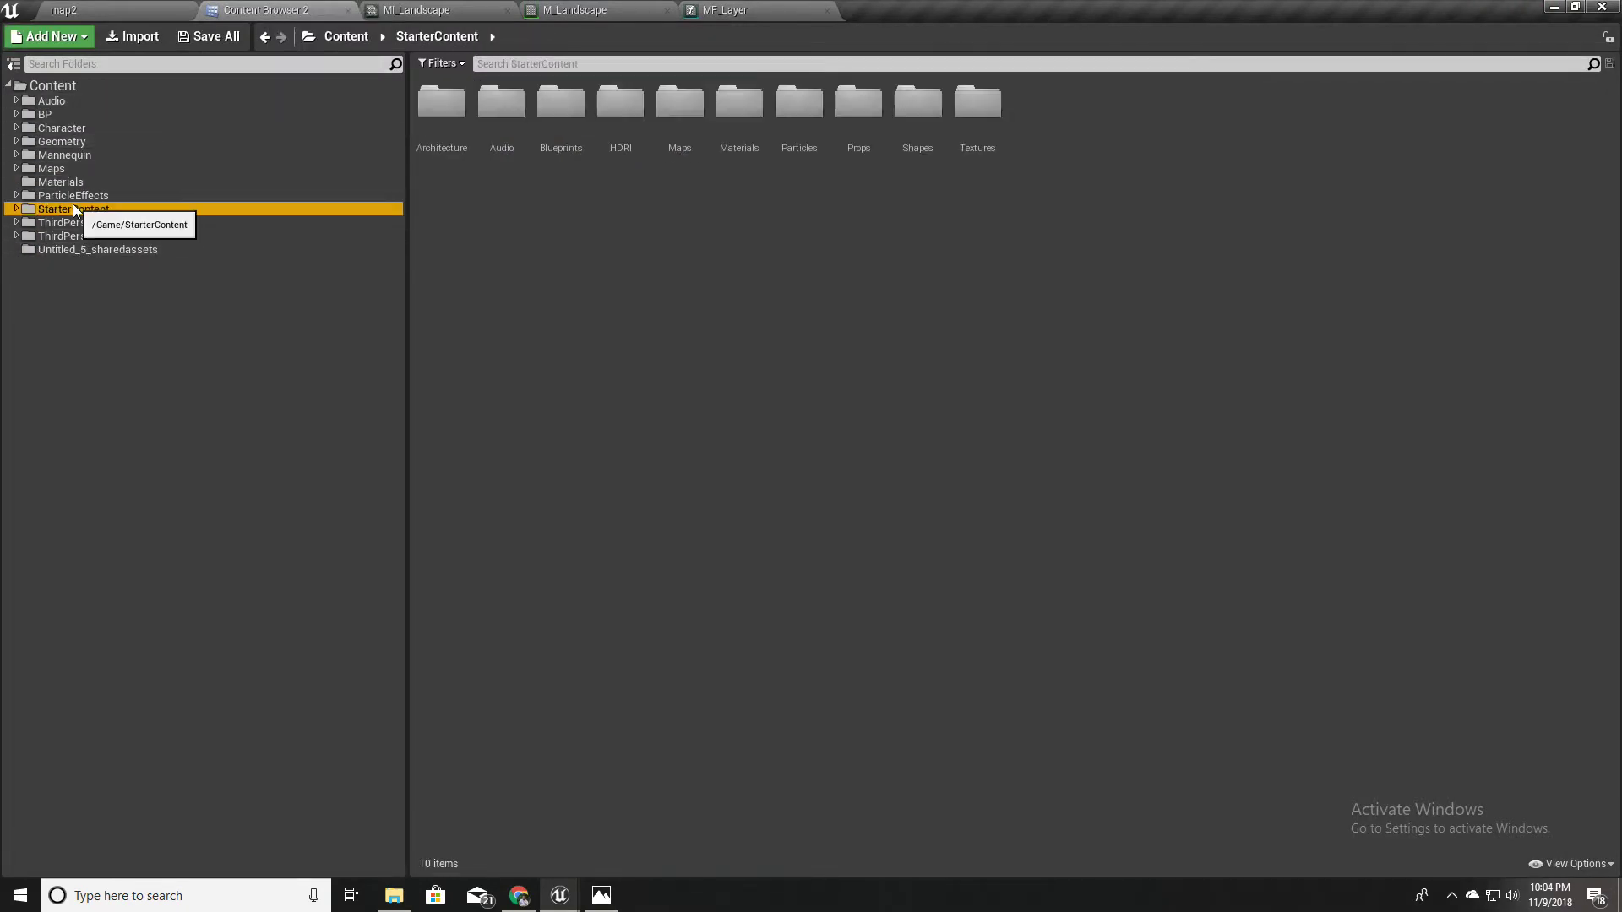
{"action": "double_click", "coordinate": [978, 106]}
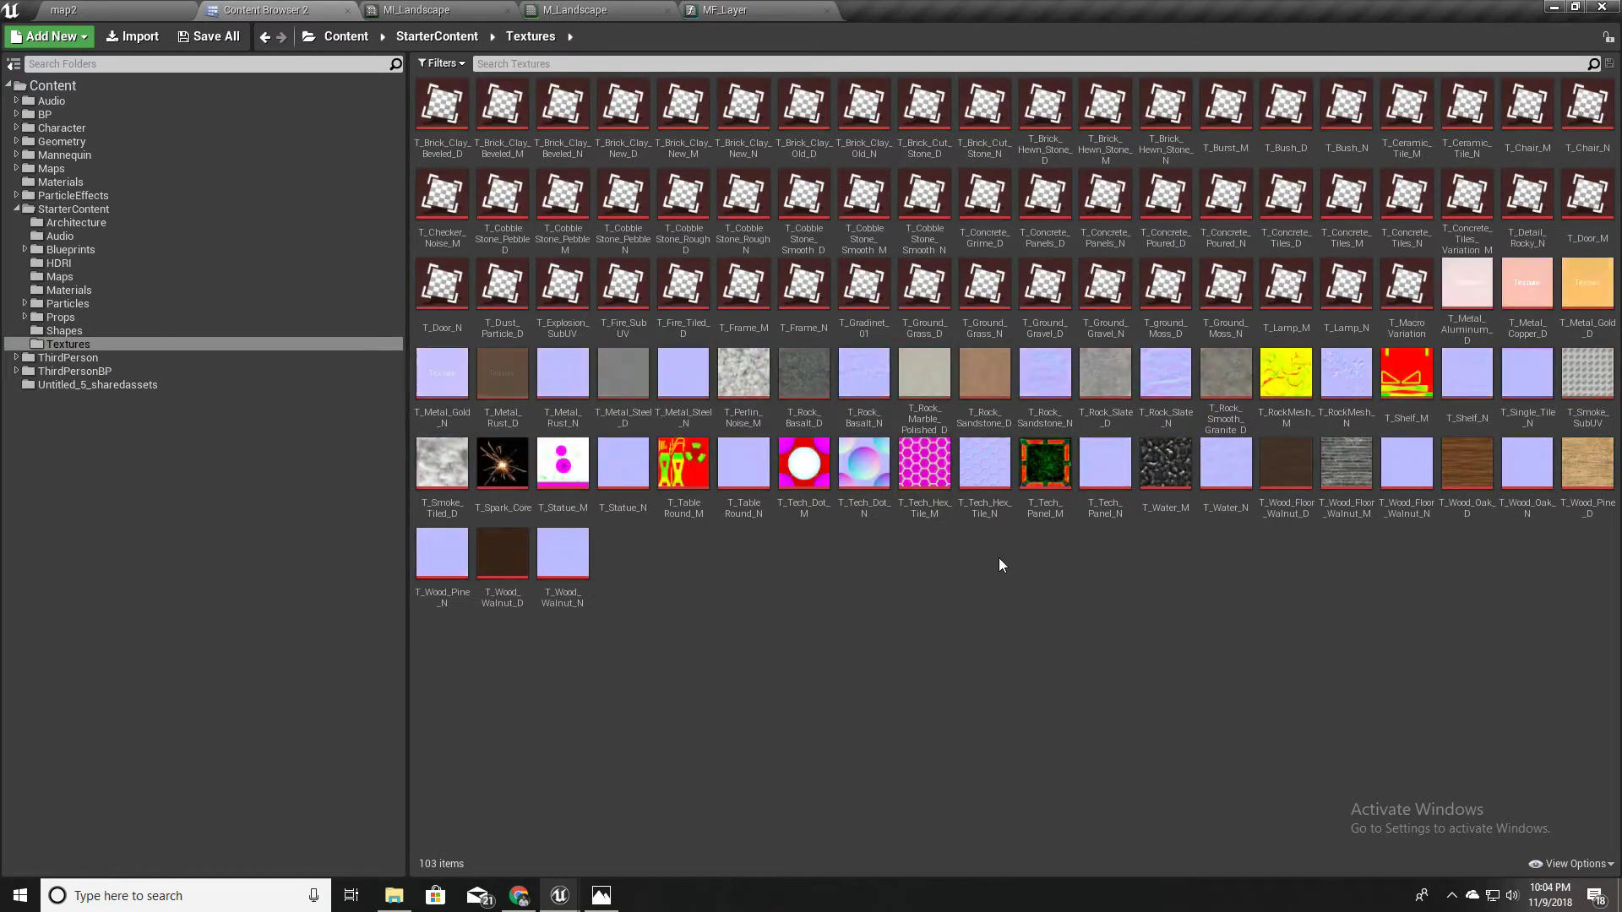
Step: Add the textures T_Ground_Grass_D and T_Ground_Grass_N to the MF_Layer graph as Texture Sample nodes
{"action": "left_click", "coordinate": [942, 297]}
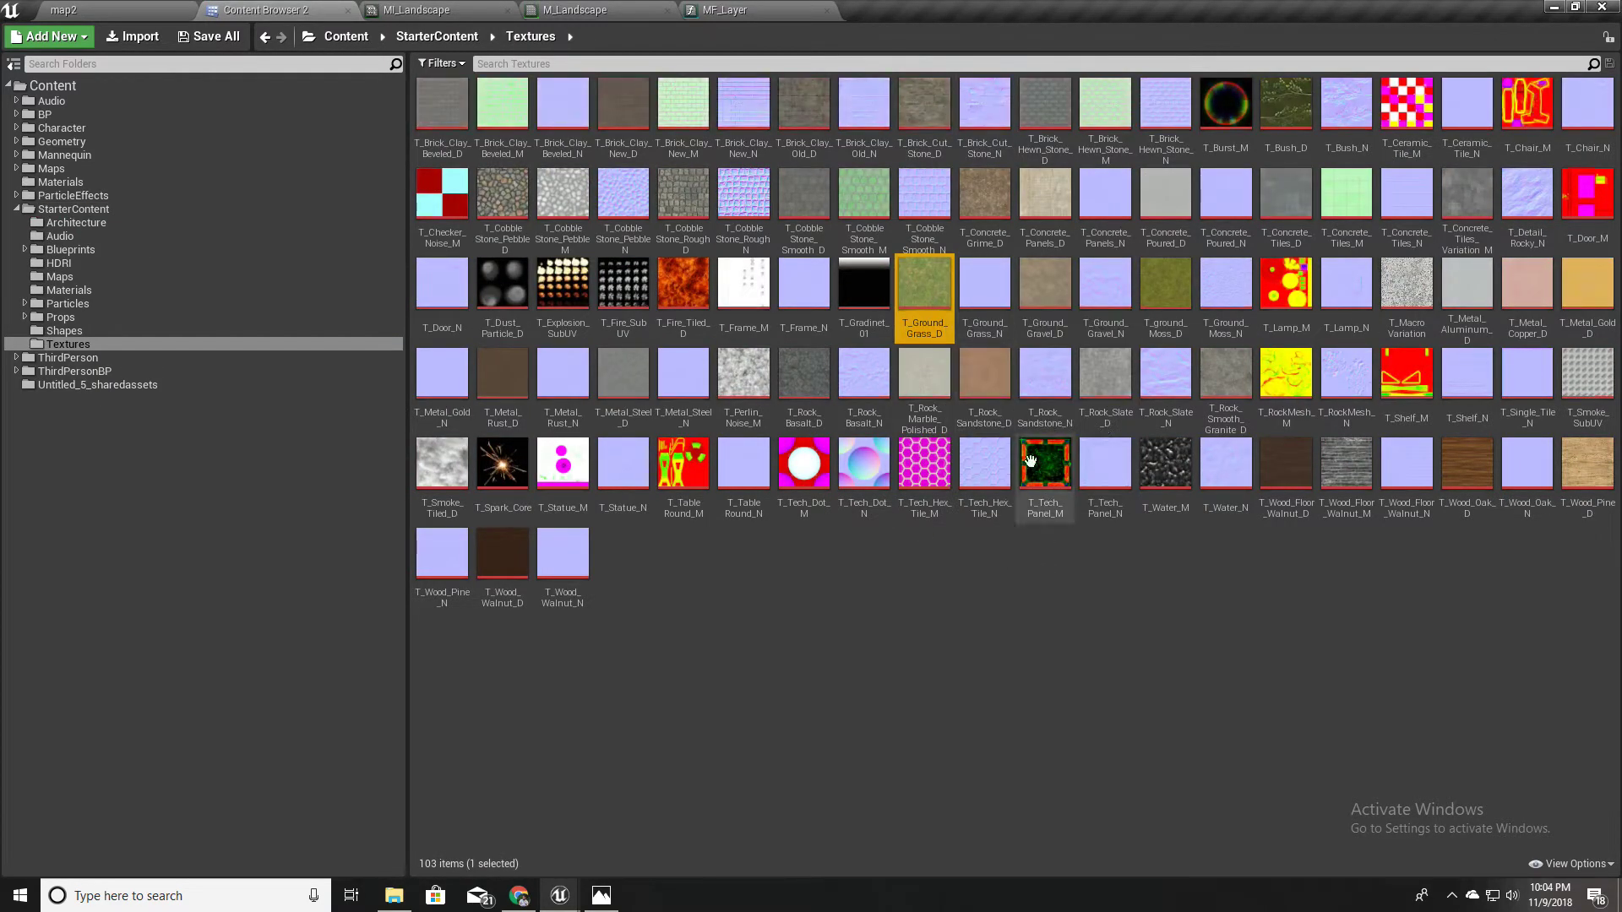
{"action": "left_click", "coordinate": [988, 284], "text": "ctrl"}
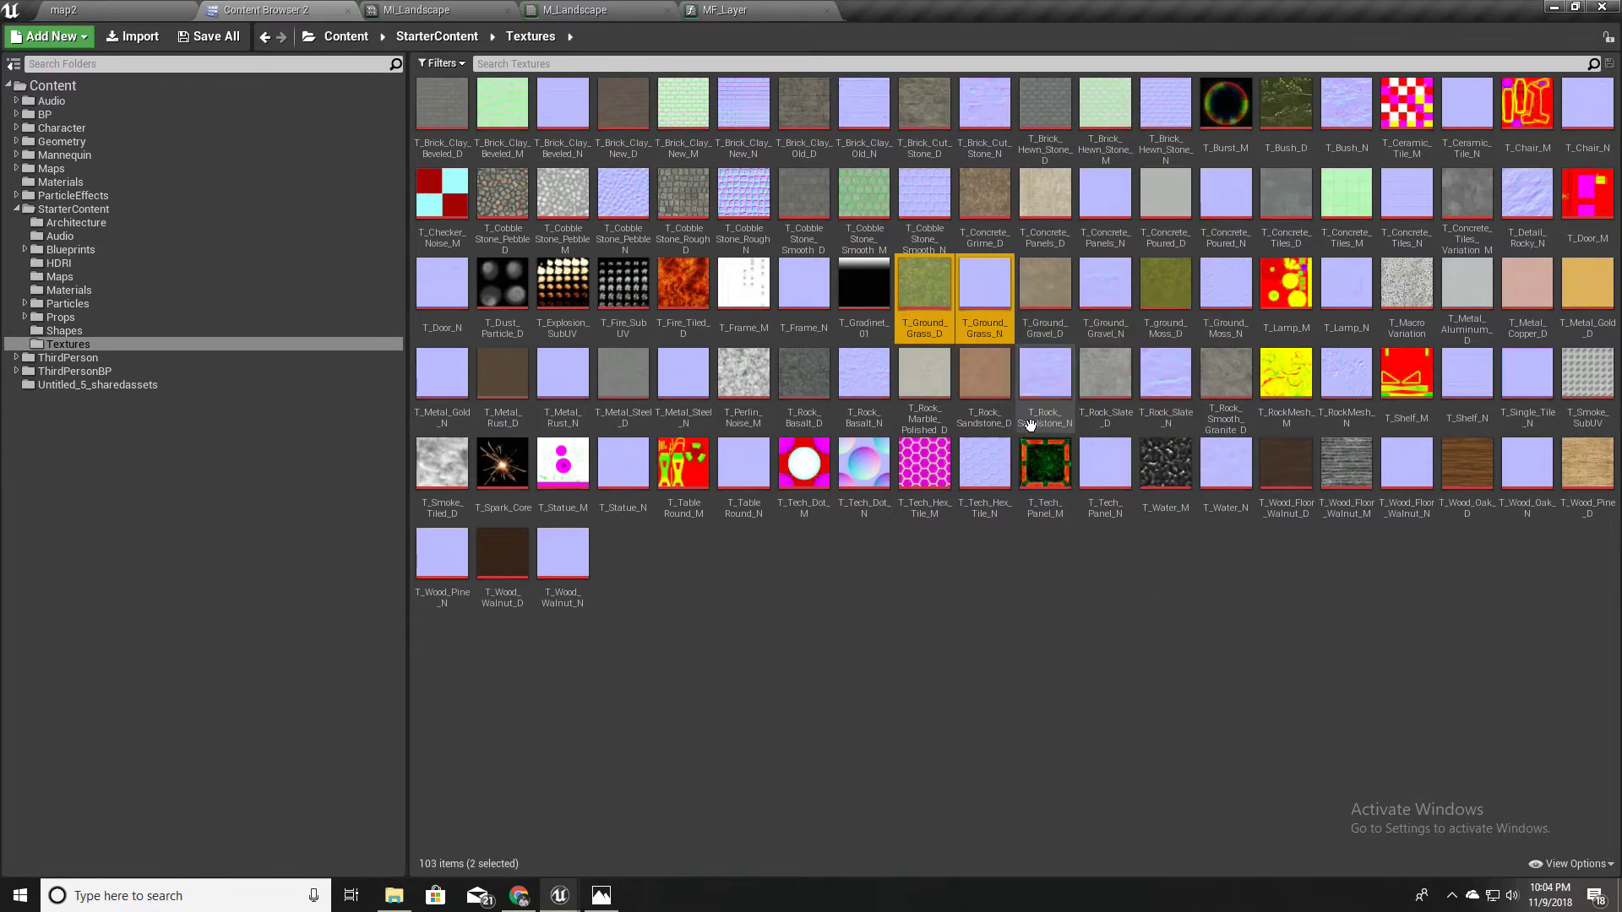
{"action": "mouse_move", "coordinate": [933, 279]}
{"action": "left_click_drag", "start_coordinate": [933, 279], "coordinate": [694, 486]}
{"action": "right_click_drag", "start_coordinate": [865, 488], "coordinate": [809, 341]}
{"action": "left_click", "coordinate": [706, 568]}
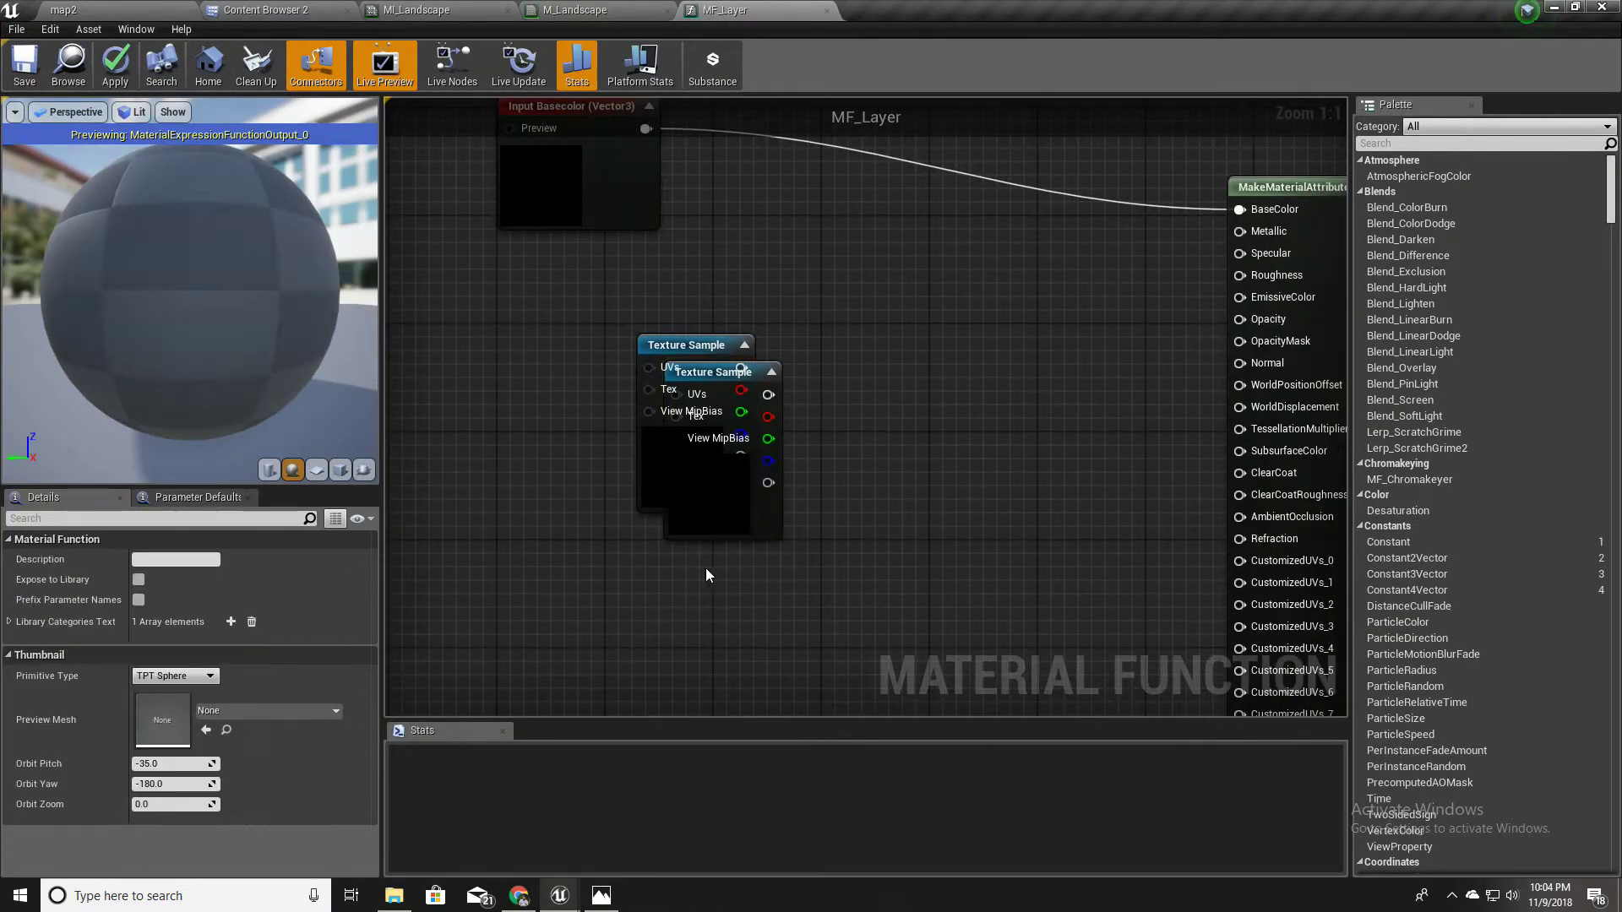
Step: Place the T_Ground_Grass_N sample below the T_Ground_Grass_D sample so the two nodes no longer overlap
{"action": "left_click_drag", "start_coordinate": [707, 532], "coordinate": [687, 620]}
{"action": "right_click_drag", "start_coordinate": [824, 387], "coordinate": [762, 534]}
{"action": "scroll", "coordinate": [812, 517], "scroll_direction": "down", "scroll_amount": 1}
{"action": "right_click_drag", "start_coordinate": [838, 495], "coordinate": [813, 528]}
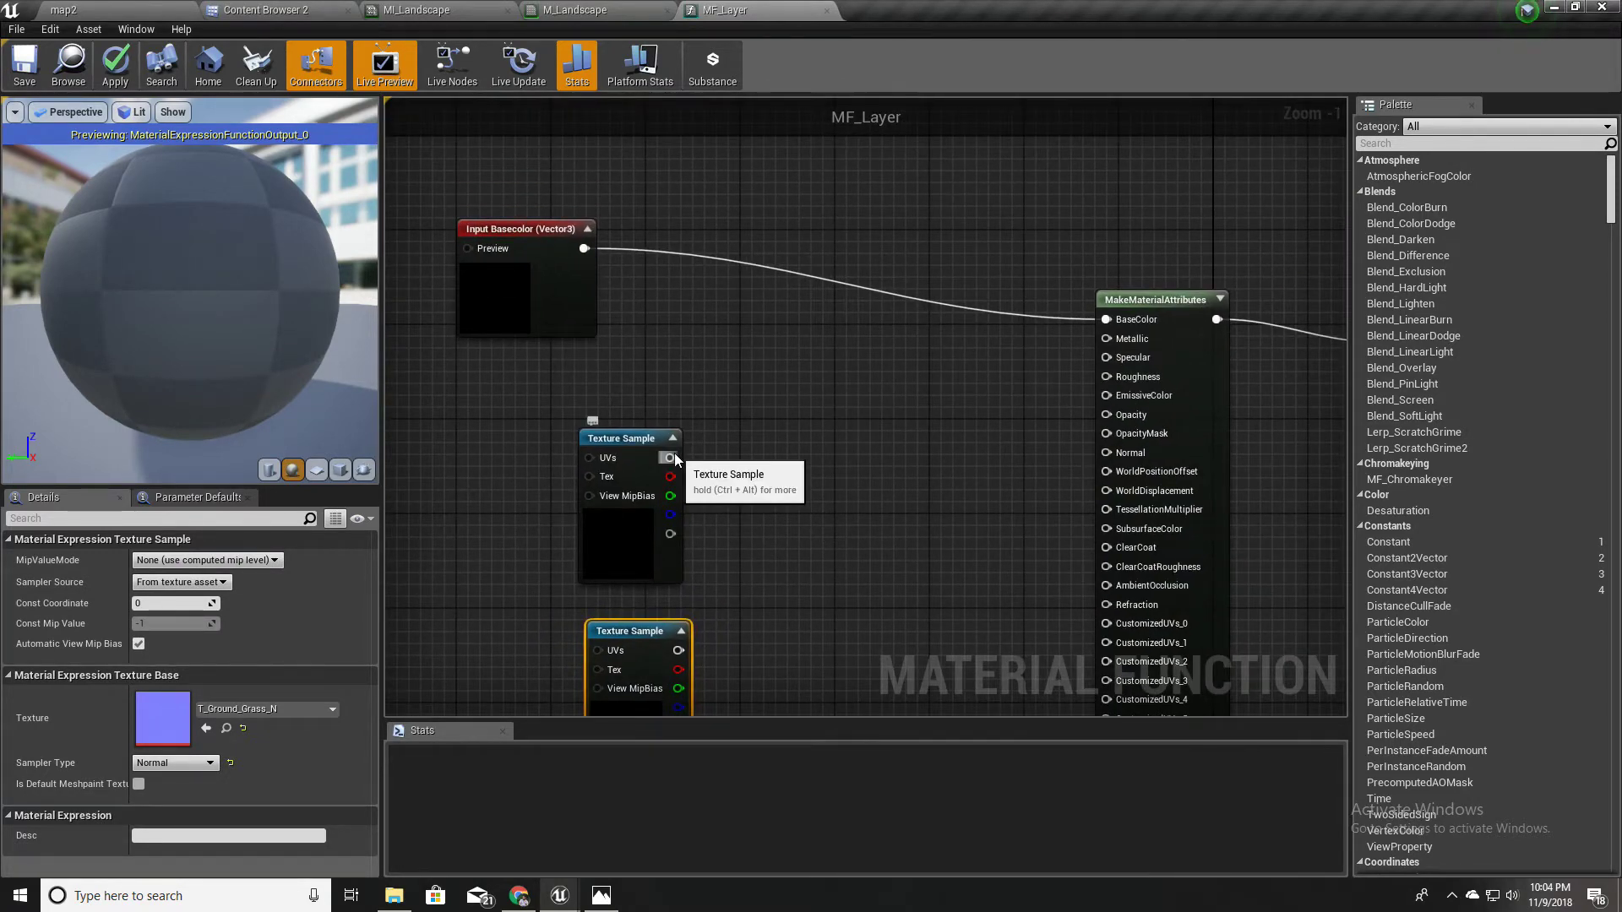
Step: Connect the T_Ground_Grass_D sample's color output to BaseColor on MakeMaterialAttributes, replacing the Input Basecolor link
{"action": "left_click_drag", "start_coordinate": [674, 458], "coordinate": [1125, 316]}
{"action": "right_click_drag", "start_coordinate": [905, 496], "coordinate": [948, 434]}
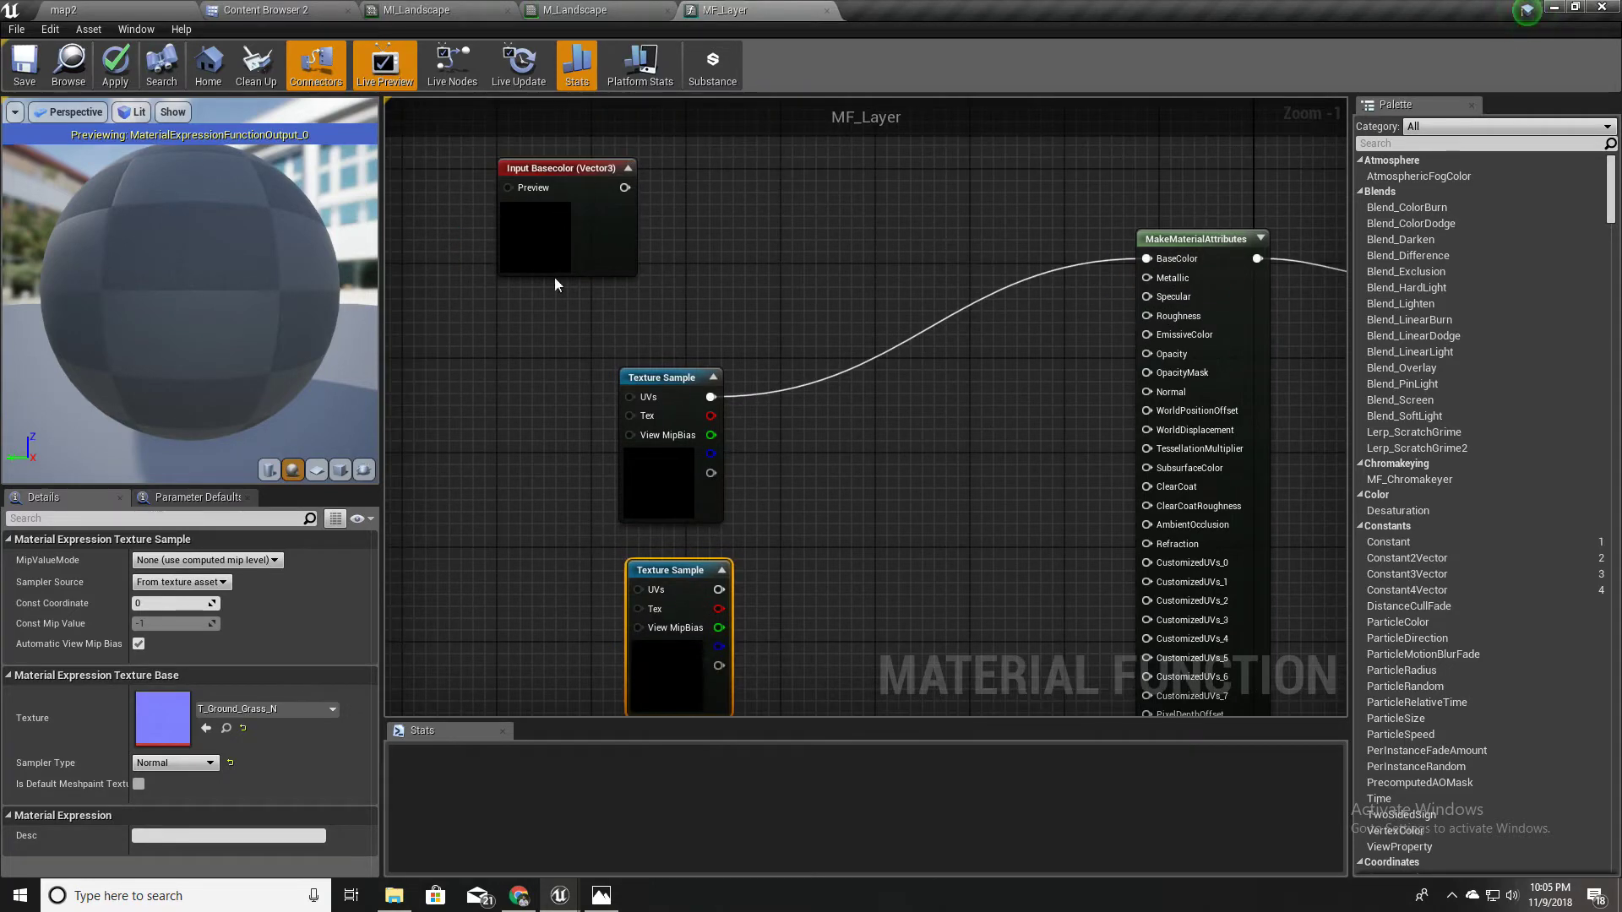
{"action": "right_click_drag", "start_coordinate": [940, 508], "coordinate": [891, 441]}
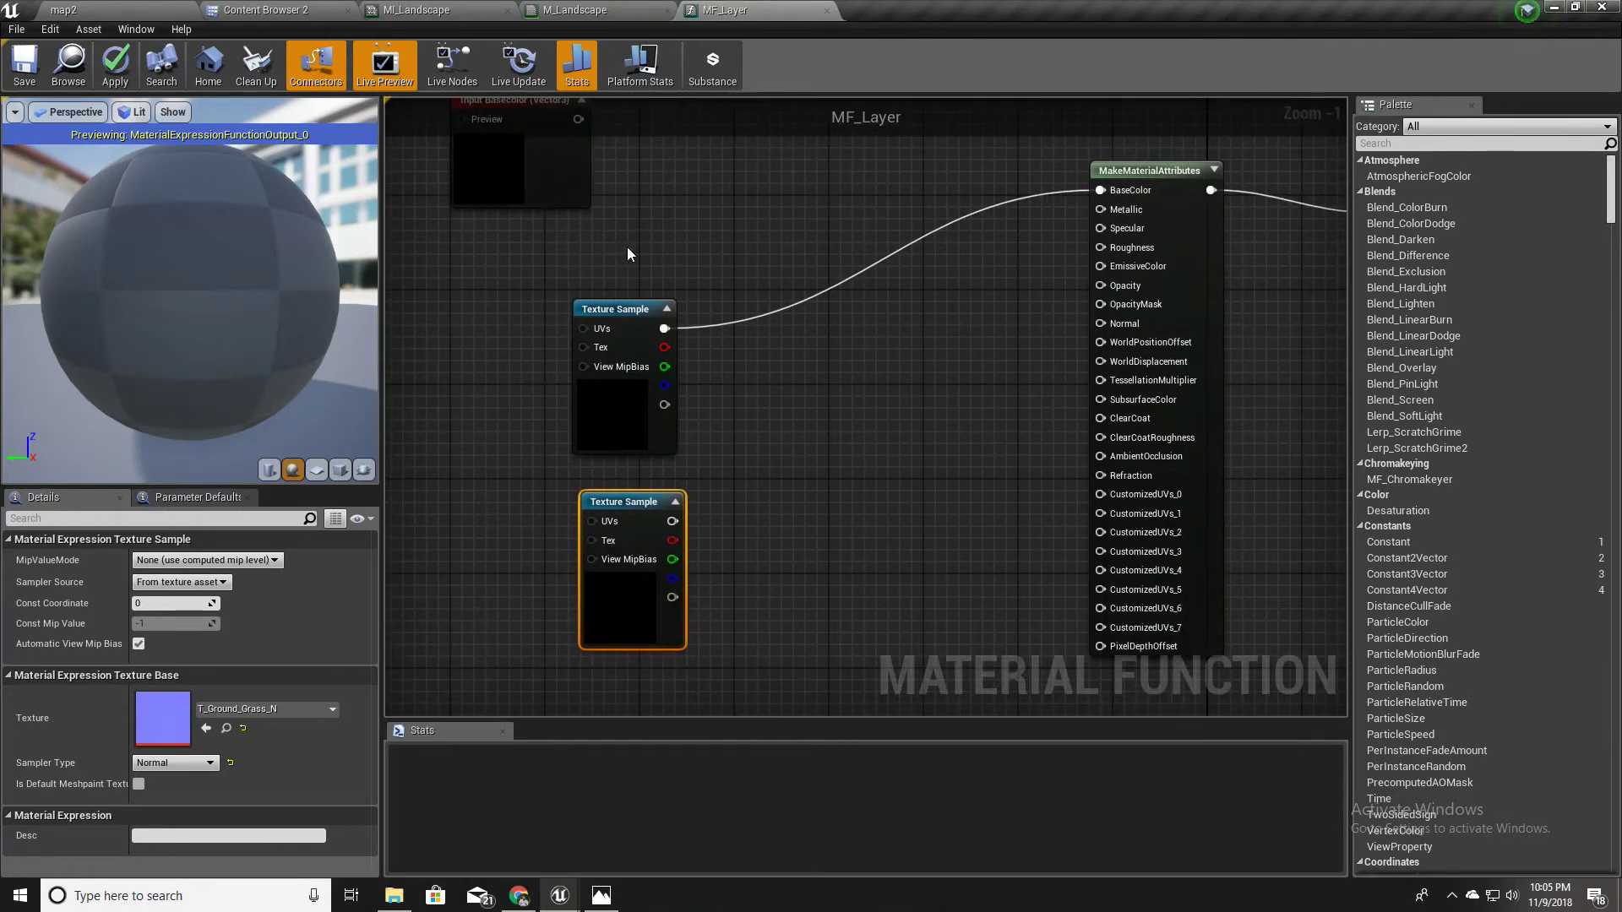
Step: Connect the T_Ground_Grass_N sample's color output to Normal on MakeMaterialAttributes and inspect the grass on the preview sphere
{"action": "left_click_drag", "start_coordinate": [676, 521], "coordinate": [1112, 322]}
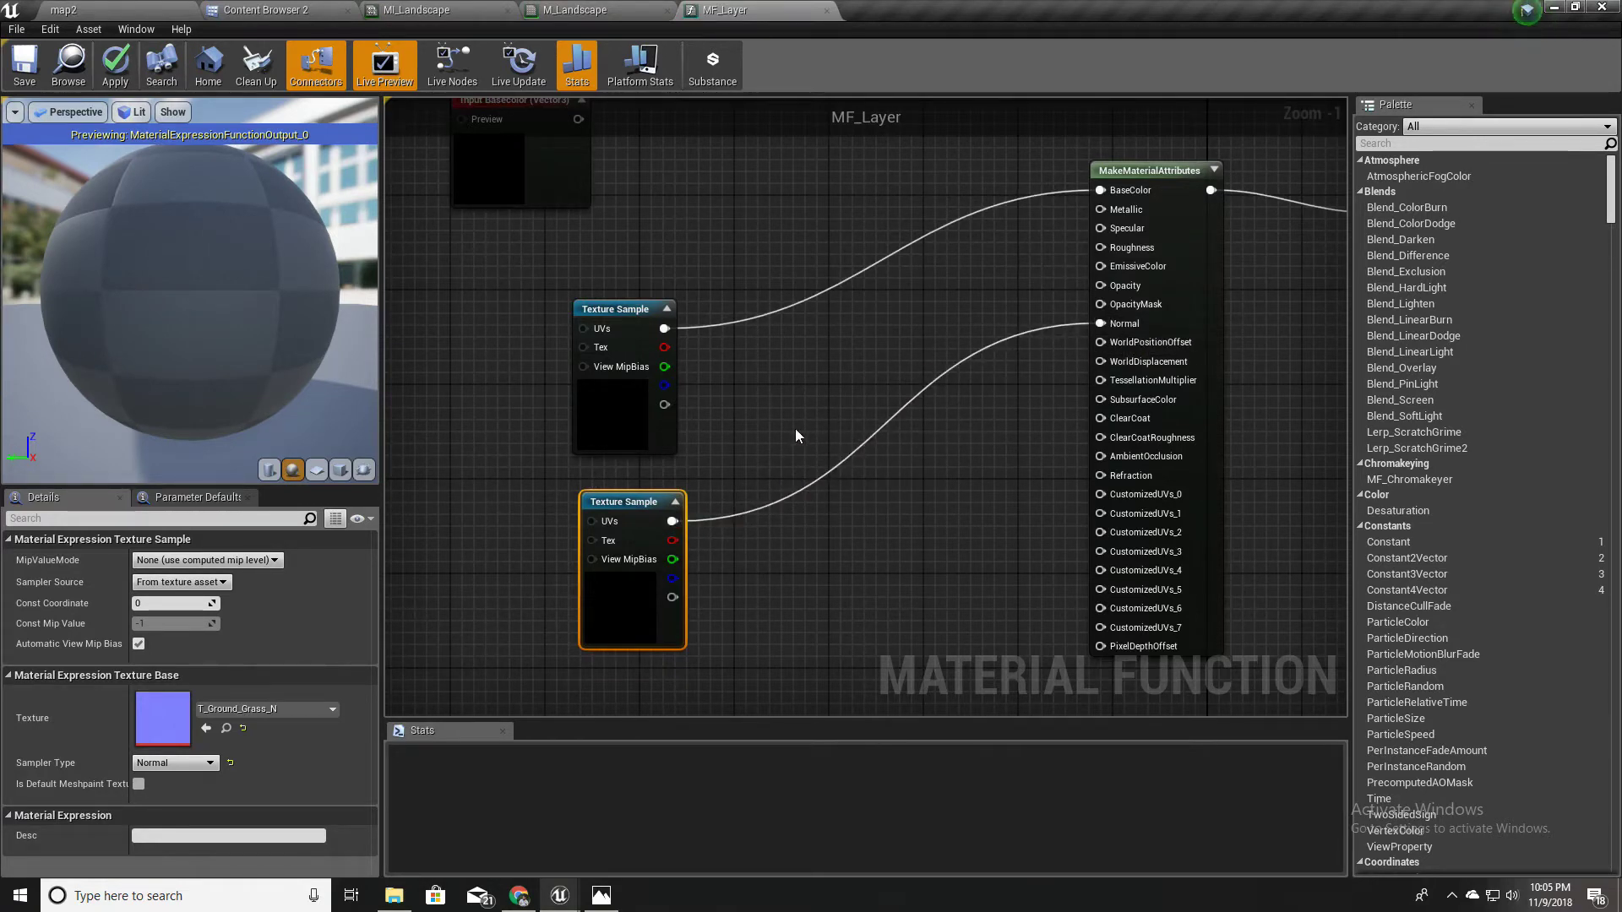
{"action": "right_click_drag", "start_coordinate": [772, 426], "coordinate": [794, 472]}
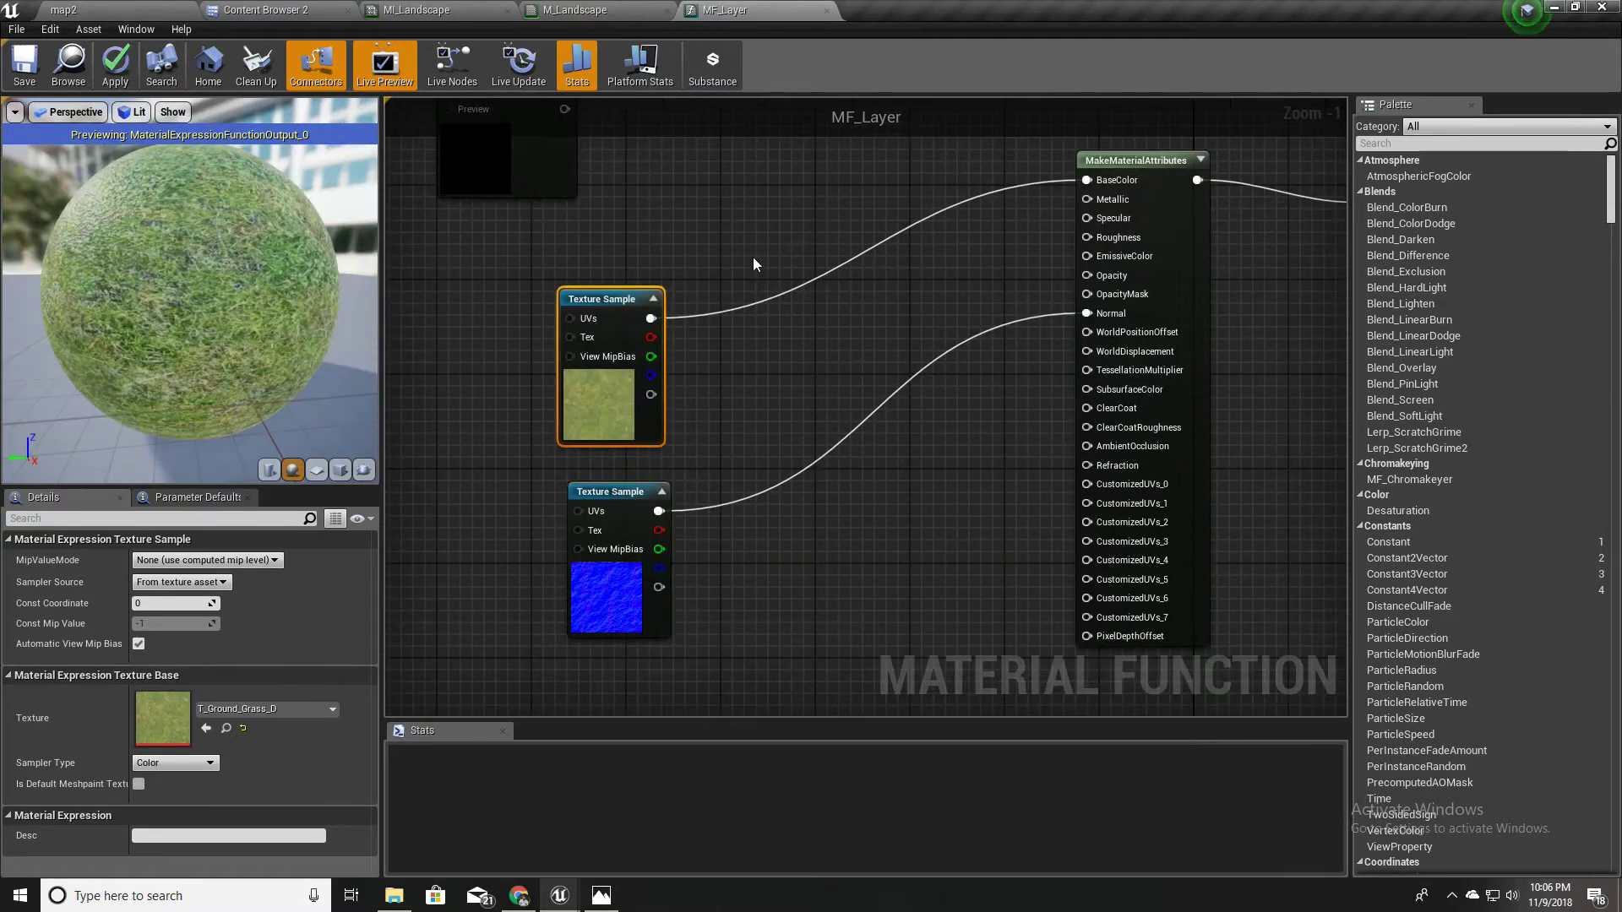
{"action": "right_click_drag", "start_coordinate": [753, 257], "coordinate": [788, 252]}
{"action": "mouse_move", "coordinate": [233, 246]}
{"action": "left_mouse_down"}
{"action": "mouse_move", "coordinate": [233, 270]}
{"action": "mouse_move", "coordinate": [233, 247]}
{"action": "left_mouse_up"}
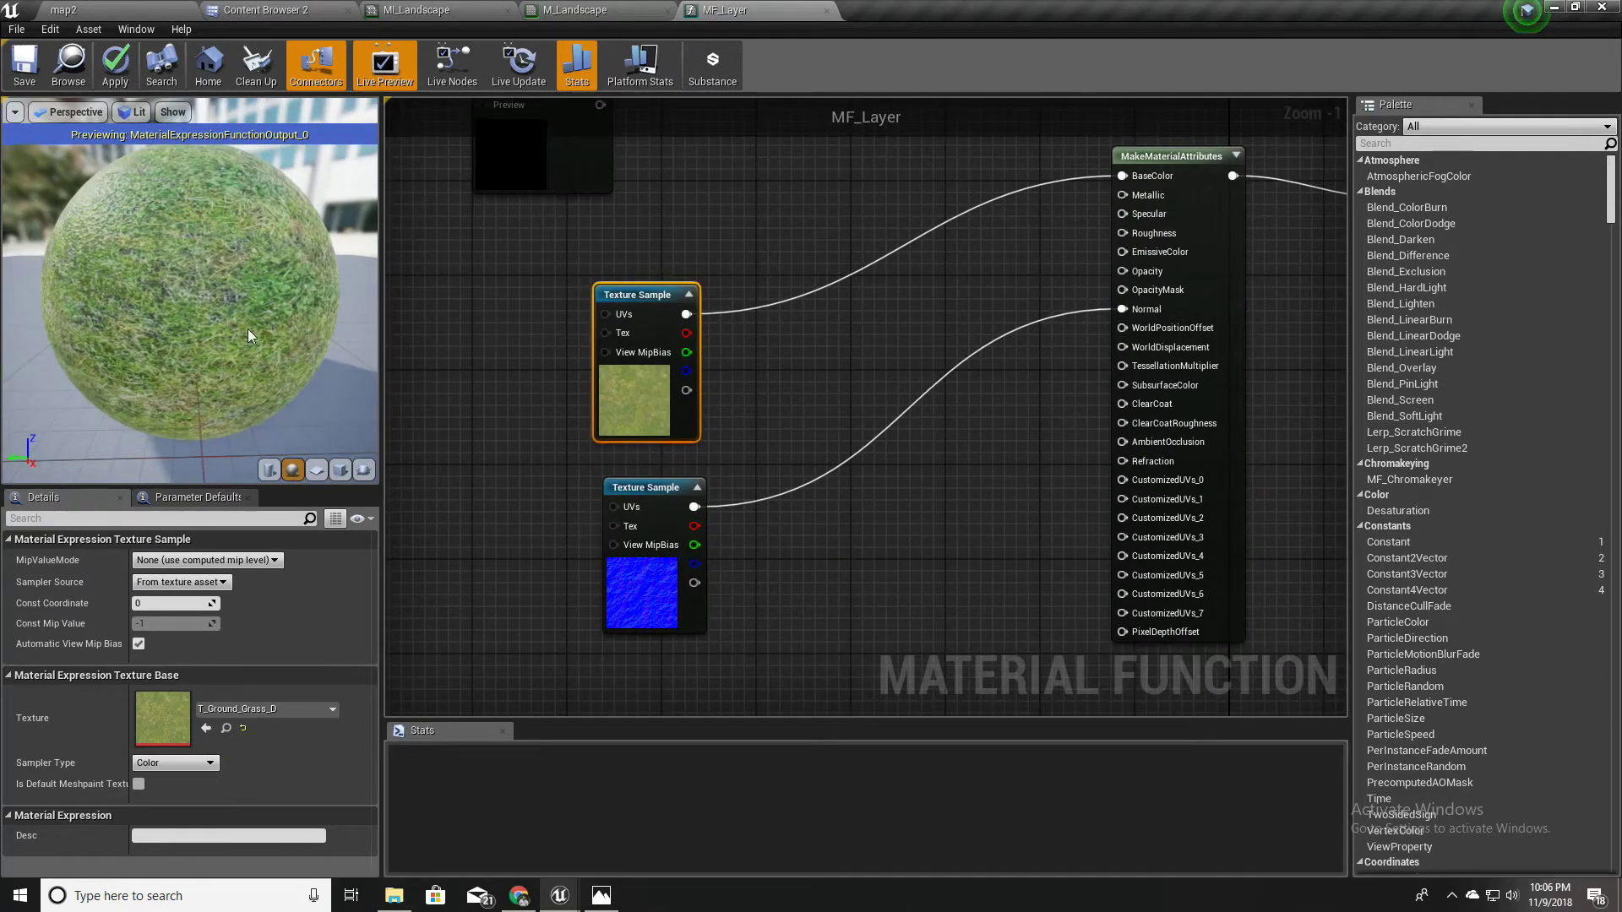
{"action": "left_click_drag", "start_coordinate": [247, 328], "coordinate": [179, 311]}
{"action": "scroll", "coordinate": [177, 310], "scroll_direction": "up", "scroll_amount": 5}
{"action": "scroll", "coordinate": [179, 311], "scroll_direction": "down", "scroll_amount": 6}
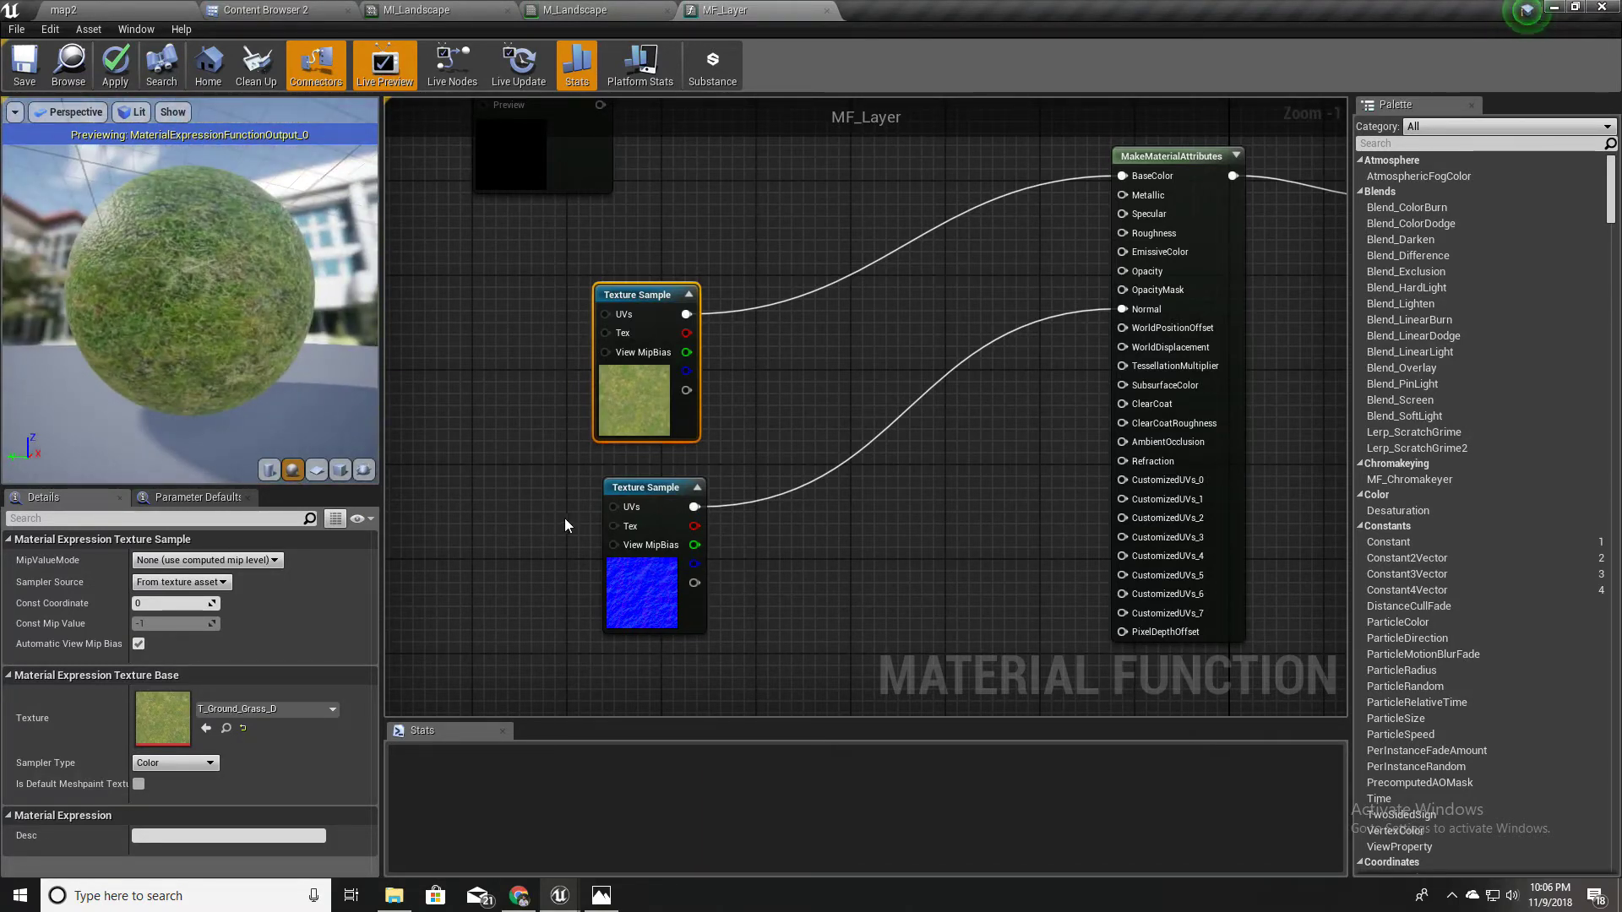
Step: Move the T_Ground_Grass_N sample slightly closer to the T_Ground_Grass_D sample above it
{"action": "left_click_drag", "start_coordinate": [646, 488], "coordinate": [645, 476]}
{"action": "right_click_drag", "start_coordinate": [503, 465], "coordinate": [574, 509]}
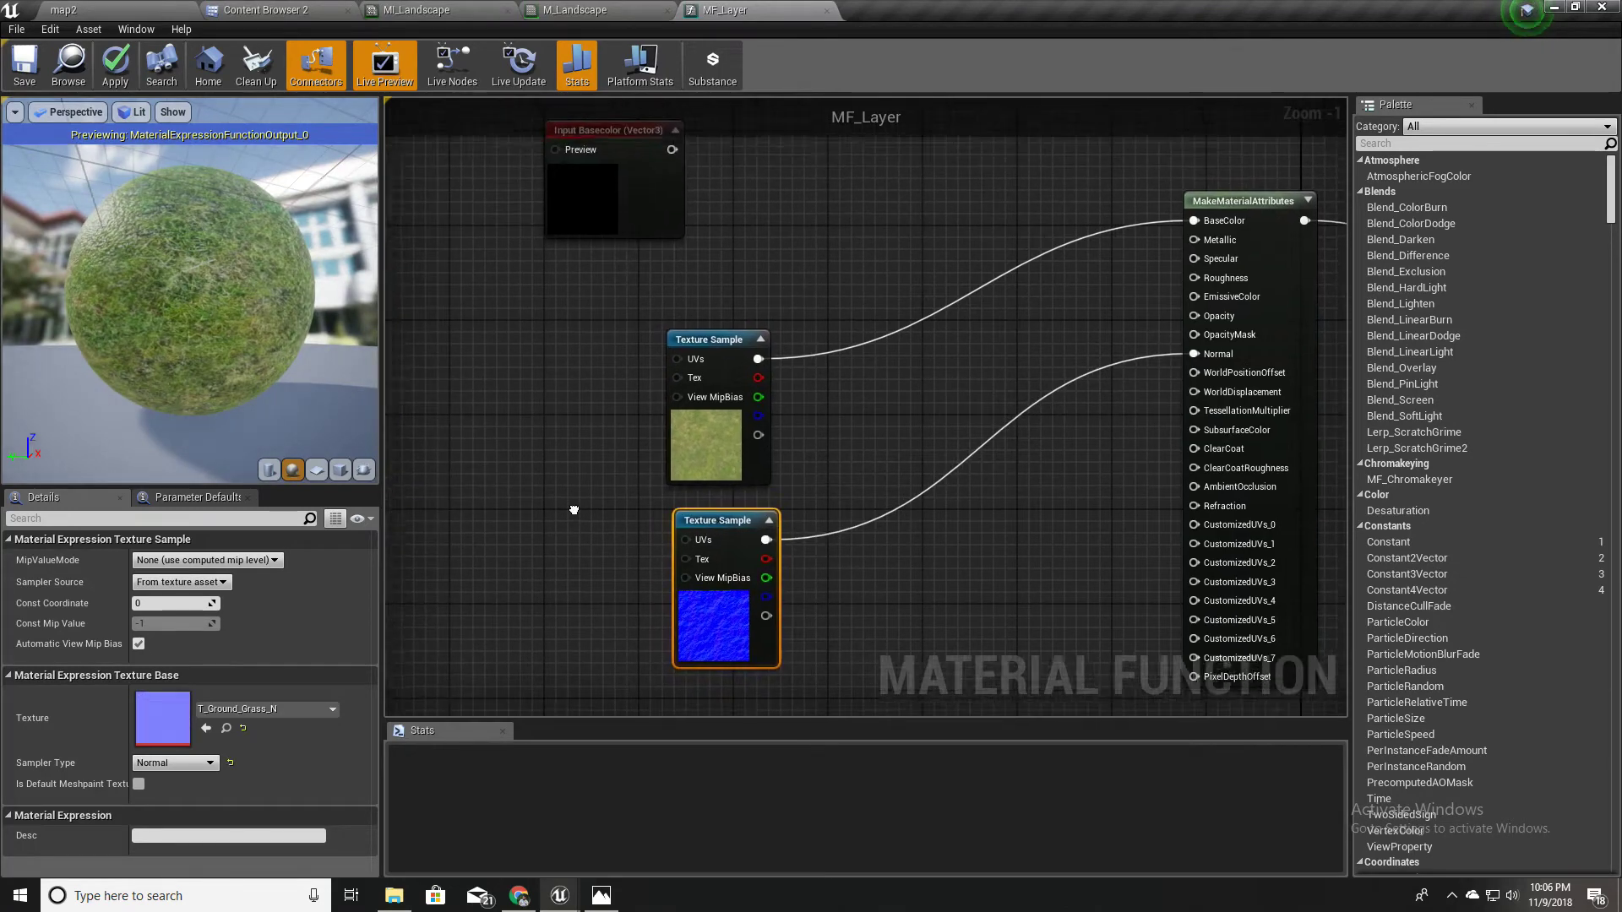
{"action": "right_click_drag", "start_coordinate": [623, 345], "coordinate": [623, 414]}
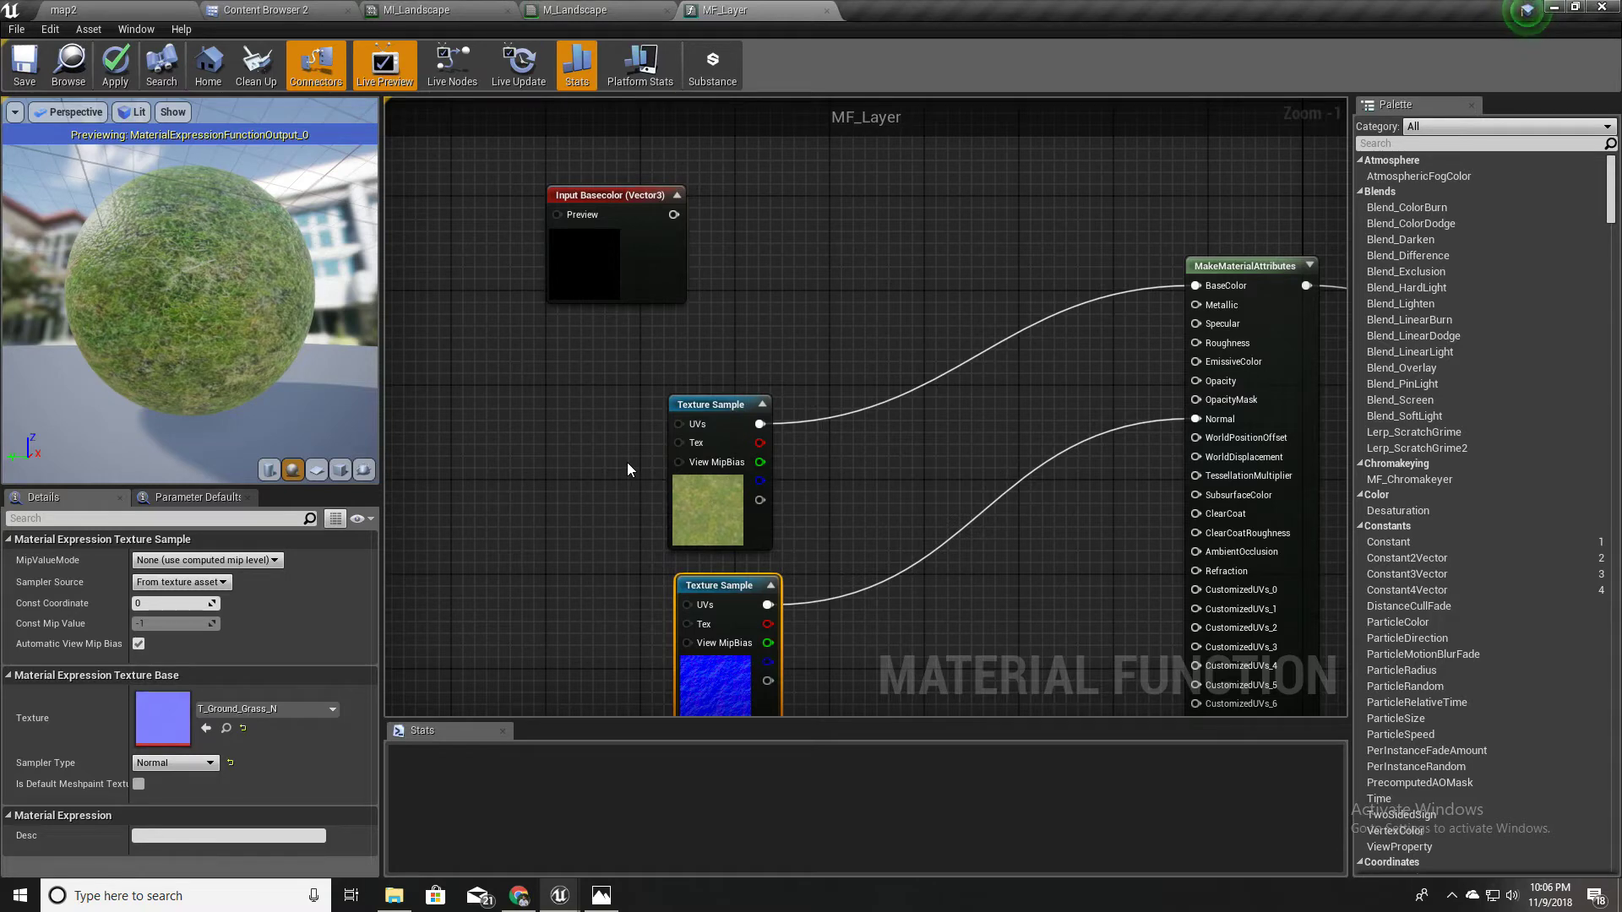
{"action": "right_click_drag", "start_coordinate": [663, 463], "coordinate": [772, 352]}
{"action": "right_click_drag", "start_coordinate": [662, 392], "coordinate": [708, 439]}
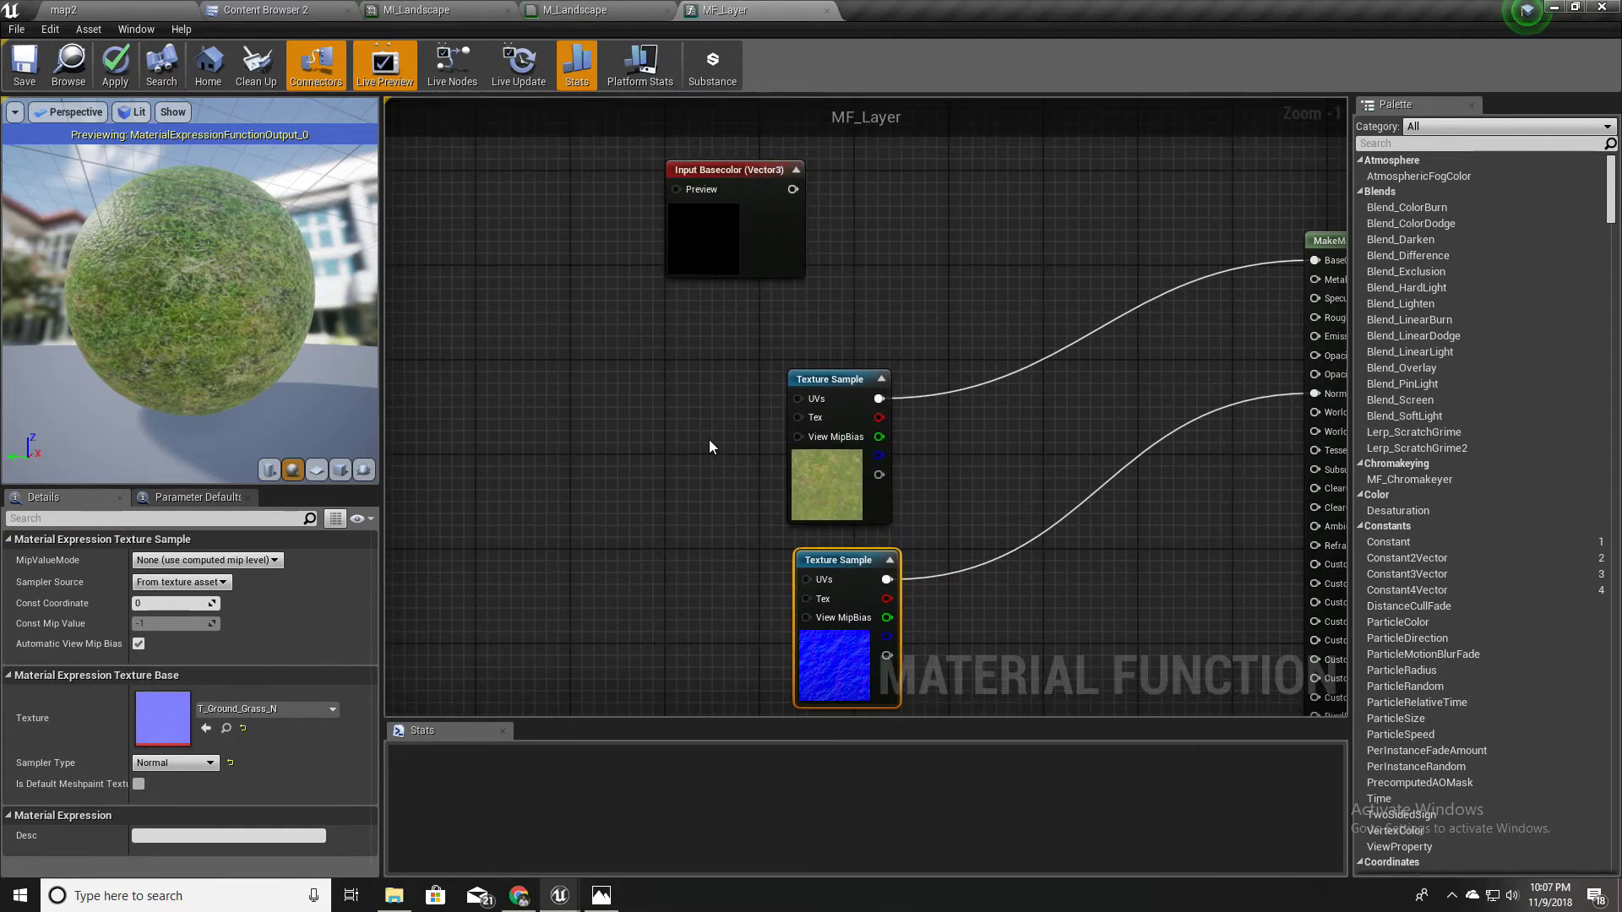
Step: Check how the layer colors feed the MF_Layer nodes in M_Landscape, and return to the MF_Layer graph
{"action": "left_click", "coordinate": [554, 10]}
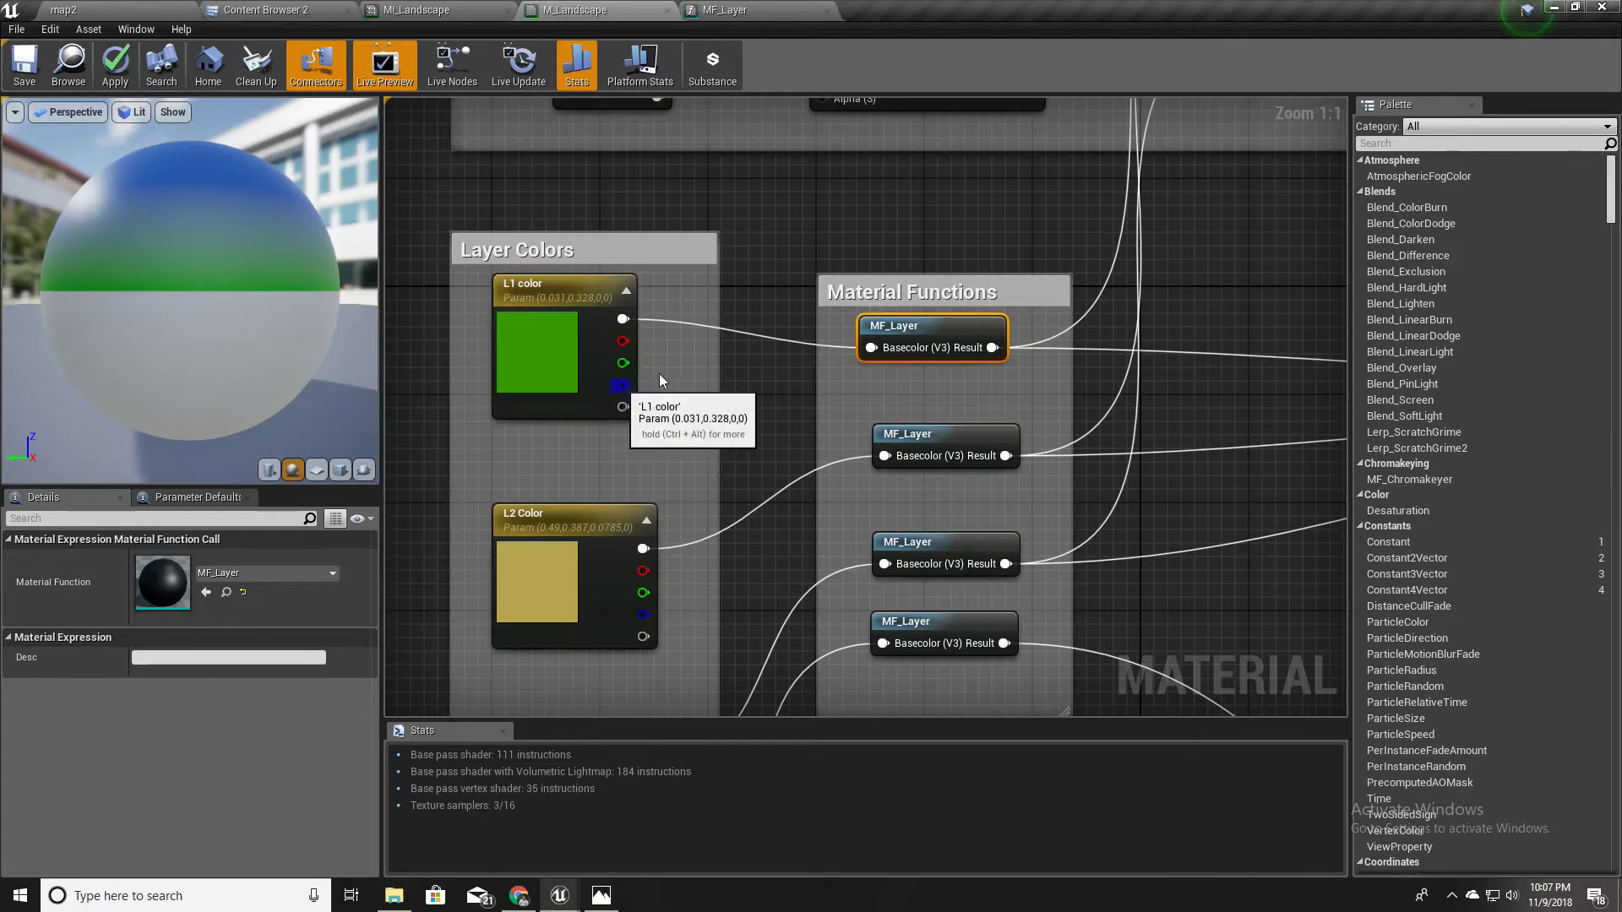
{"action": "double_click", "coordinate": [862, 359]}
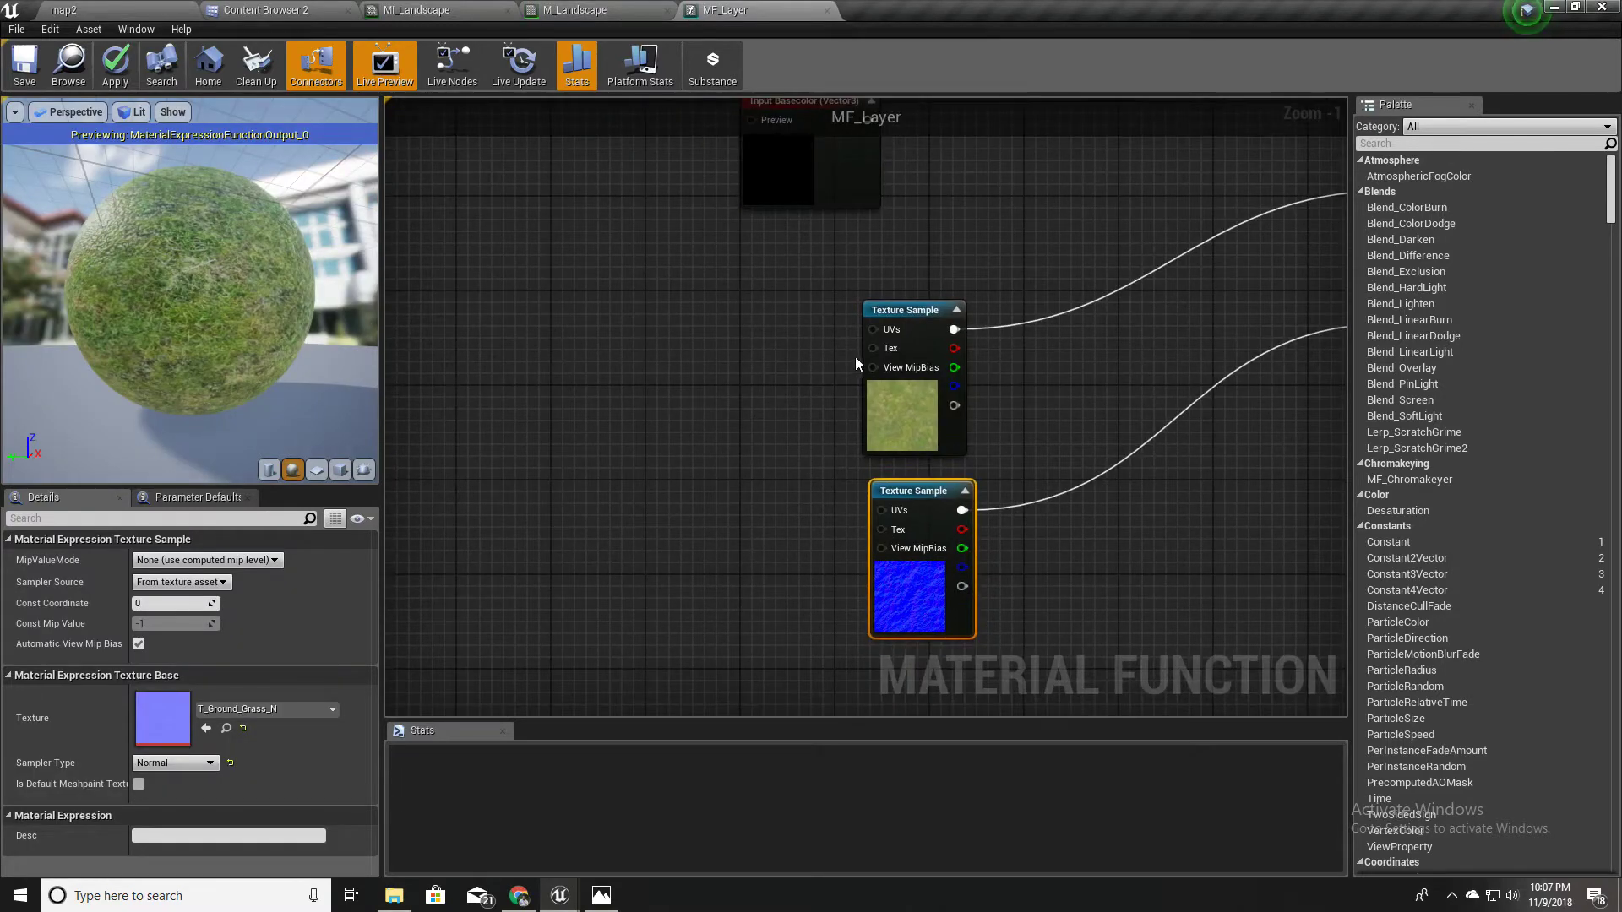
Step: Add a FunctionInput node wired to the T_Ground_Grass_D sample's Tex pin and place it clear of the sample
{"action": "right_click", "coordinate": [880, 348]}
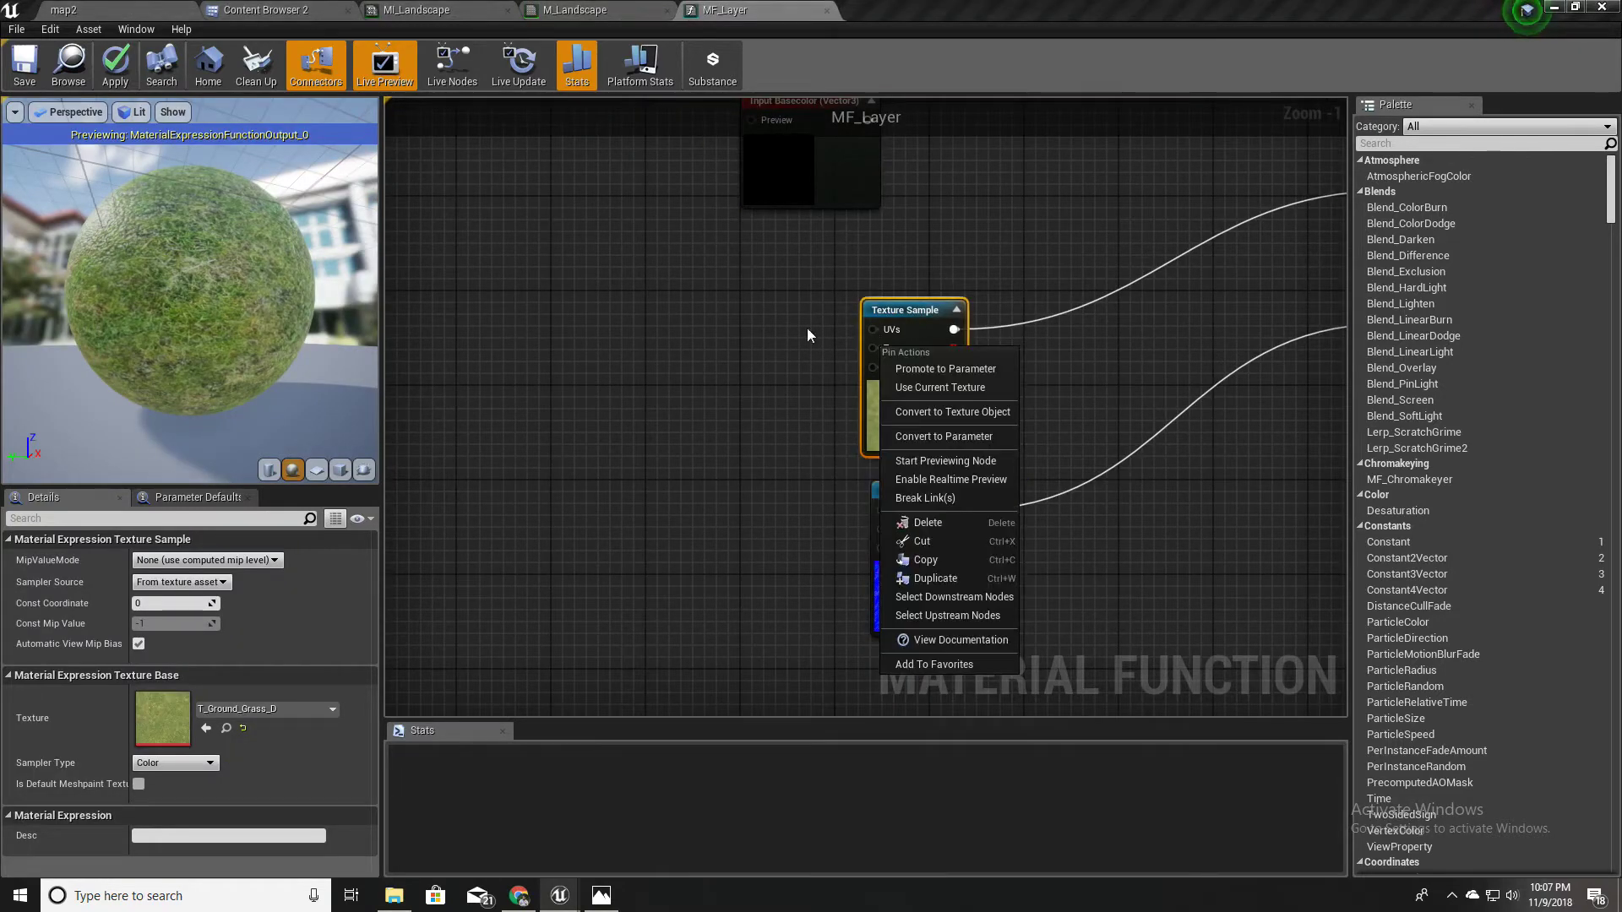
{"action": "left_click", "coordinate": [760, 336]}
{"action": "right_click", "coordinate": [737, 355]}
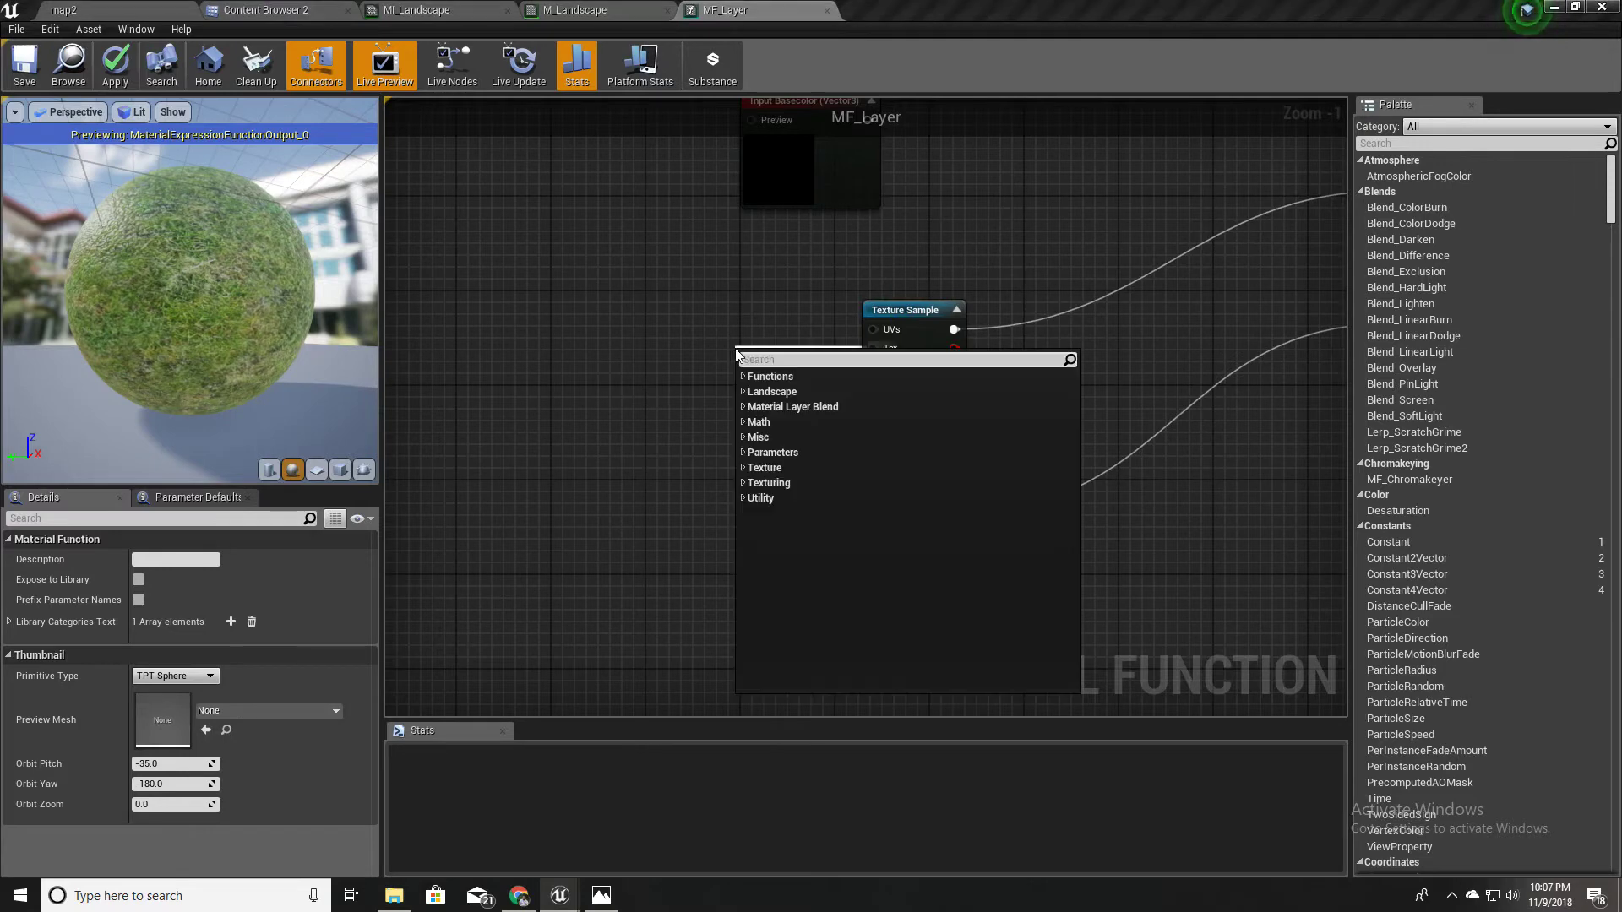
{"action": "type", "text": "funct"}
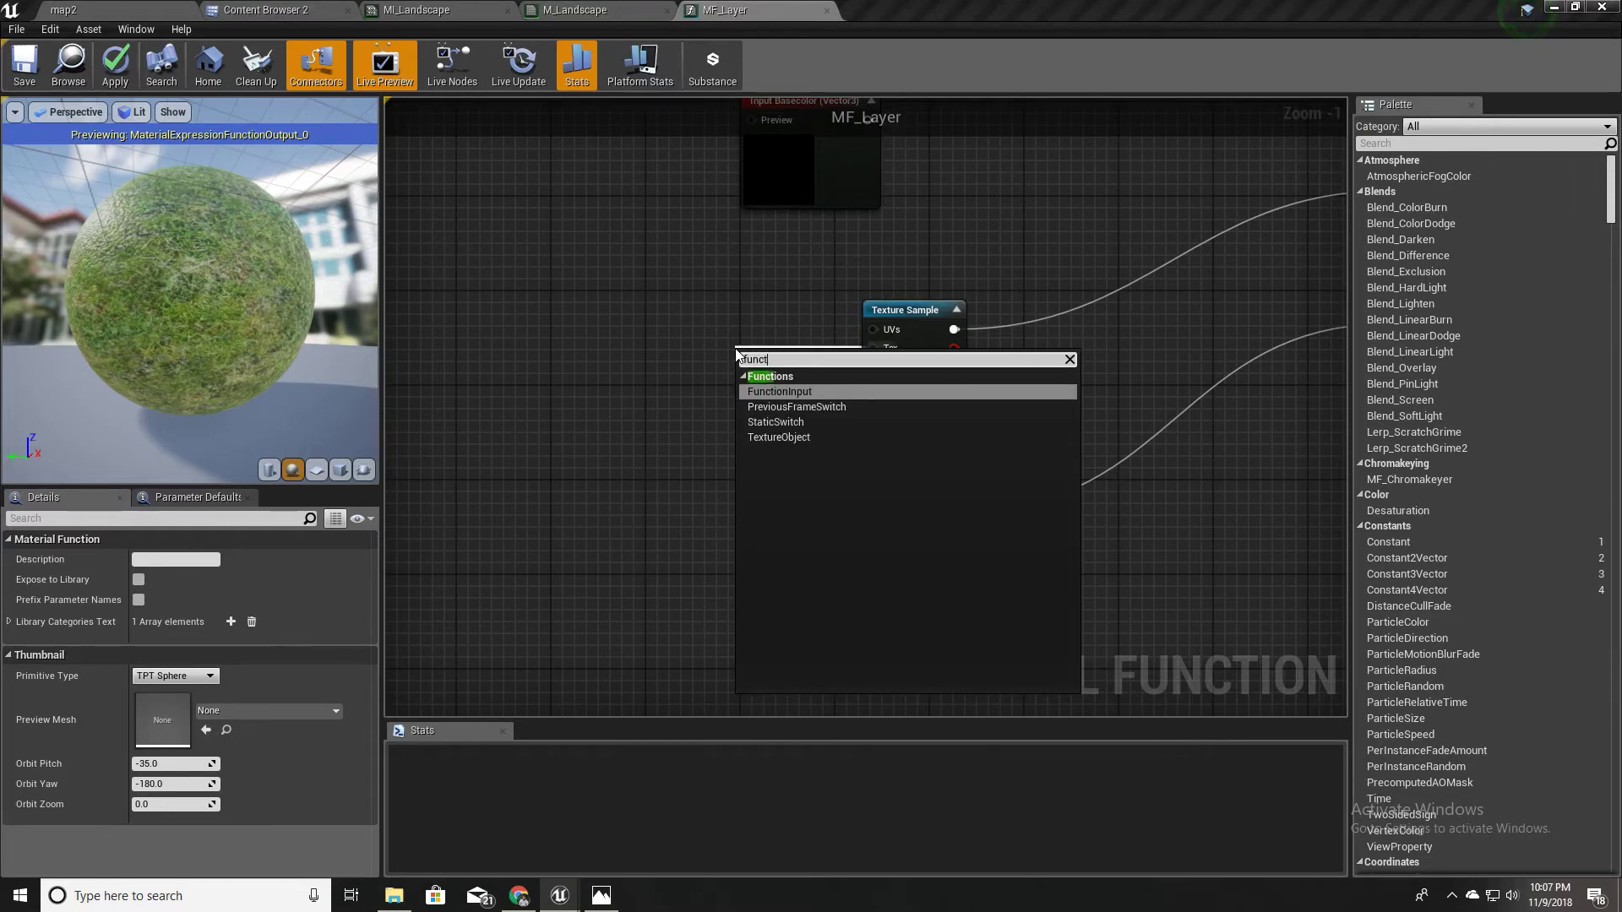
{"action": "key", "text": "Return"}
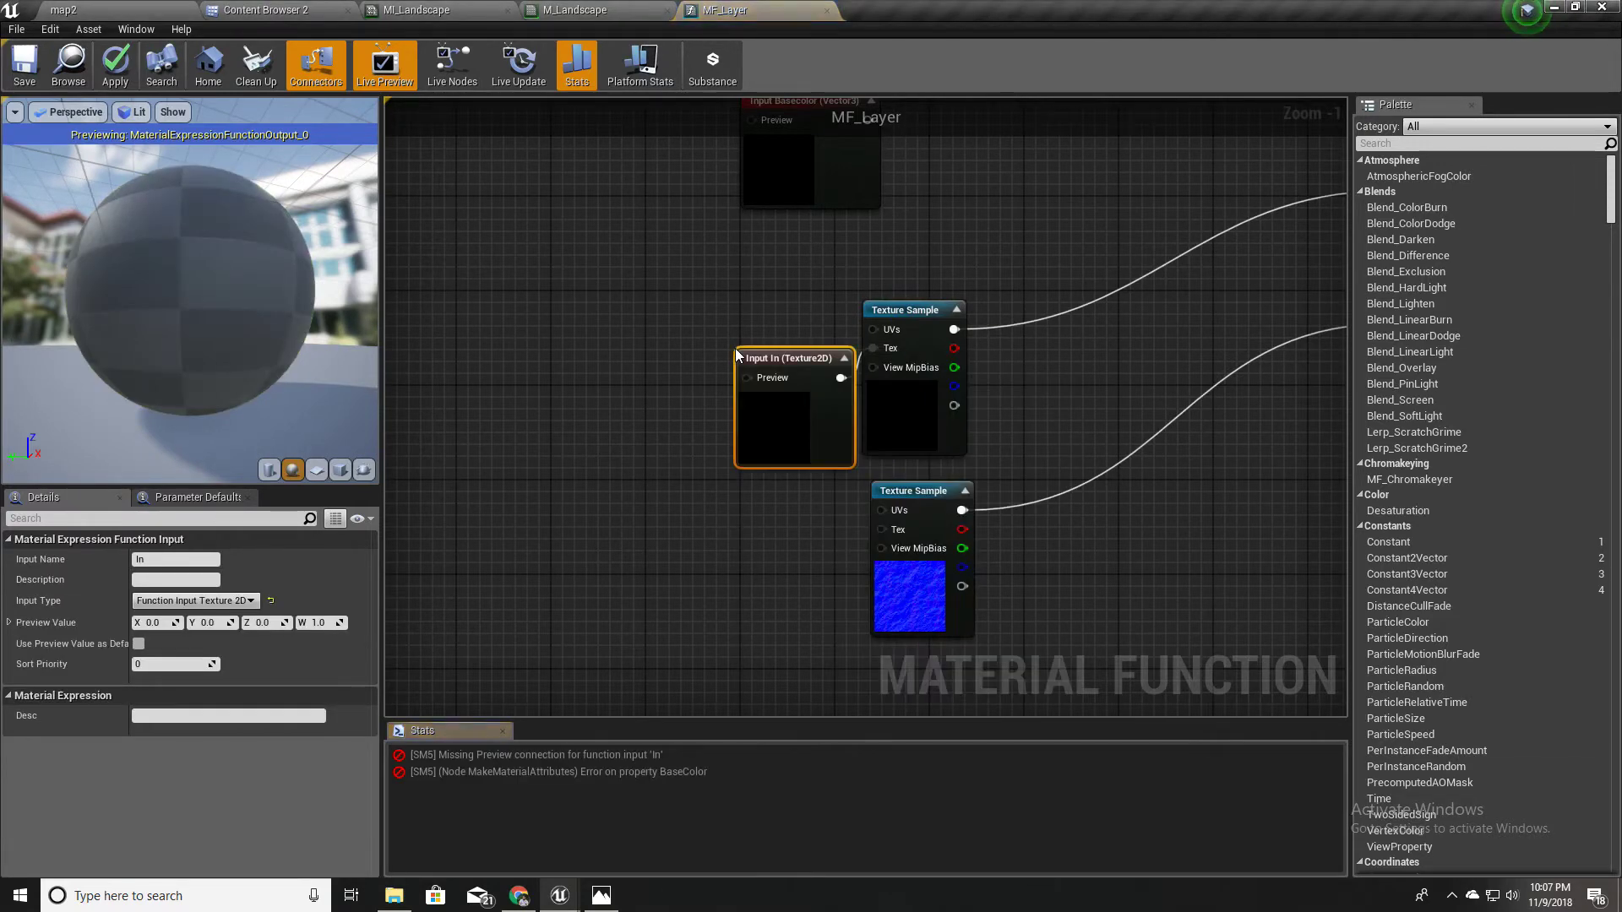
{"action": "left_click_drag", "start_coordinate": [764, 355], "coordinate": [674, 322]}
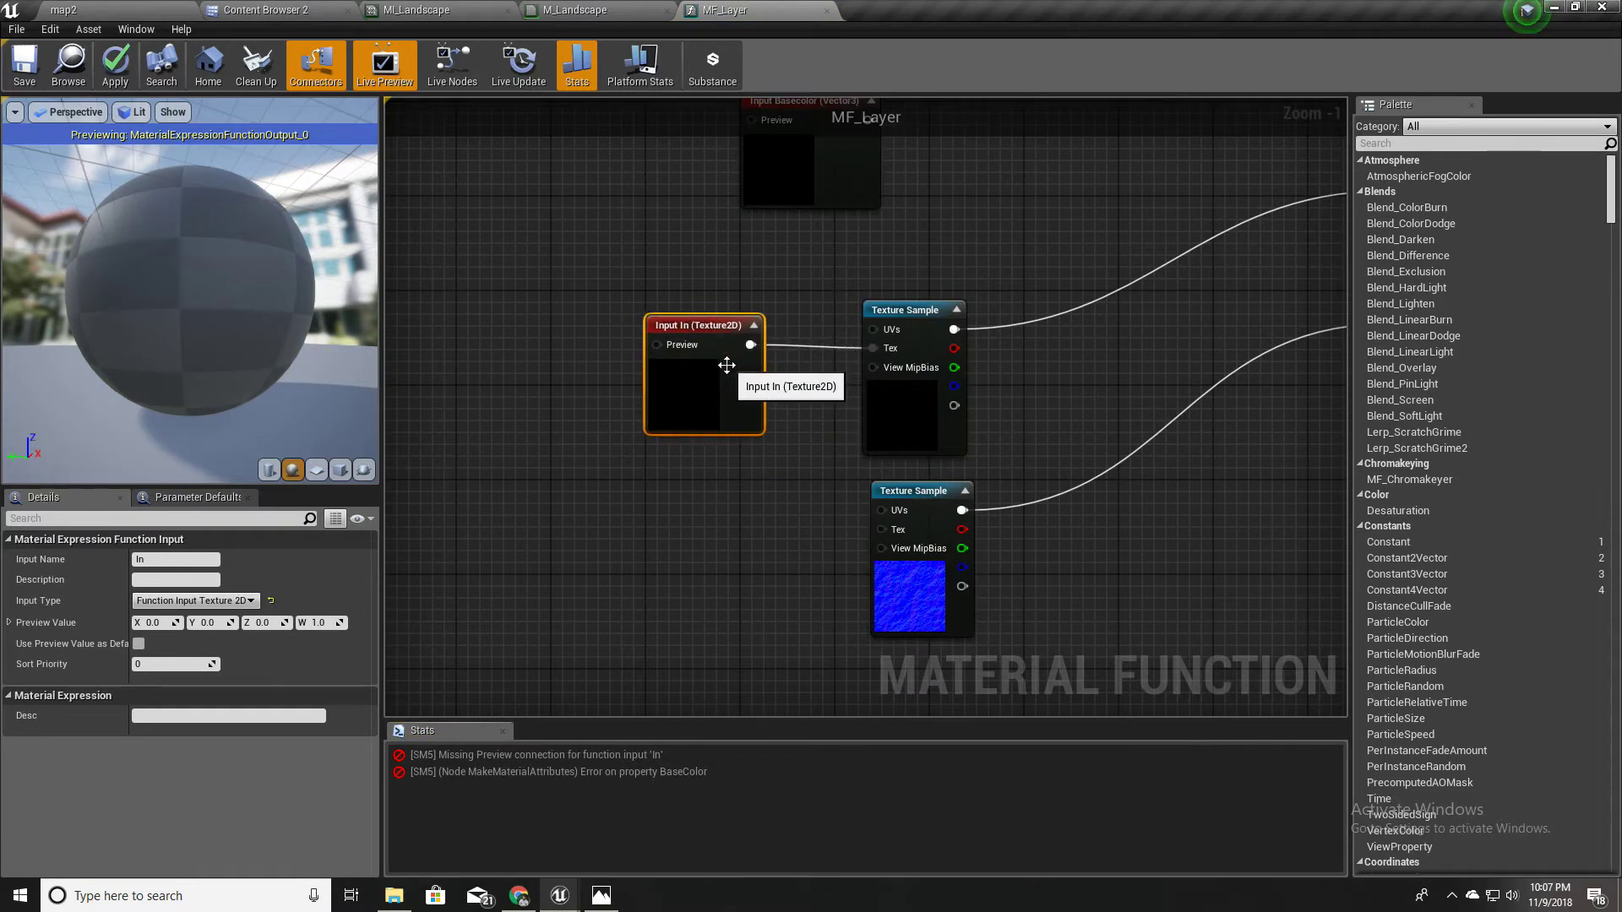
Step: Check the new input's type, keeping Function Input Texture 2D, and examine the errors listed for the function
{"action": "left_click", "coordinate": [203, 601]}
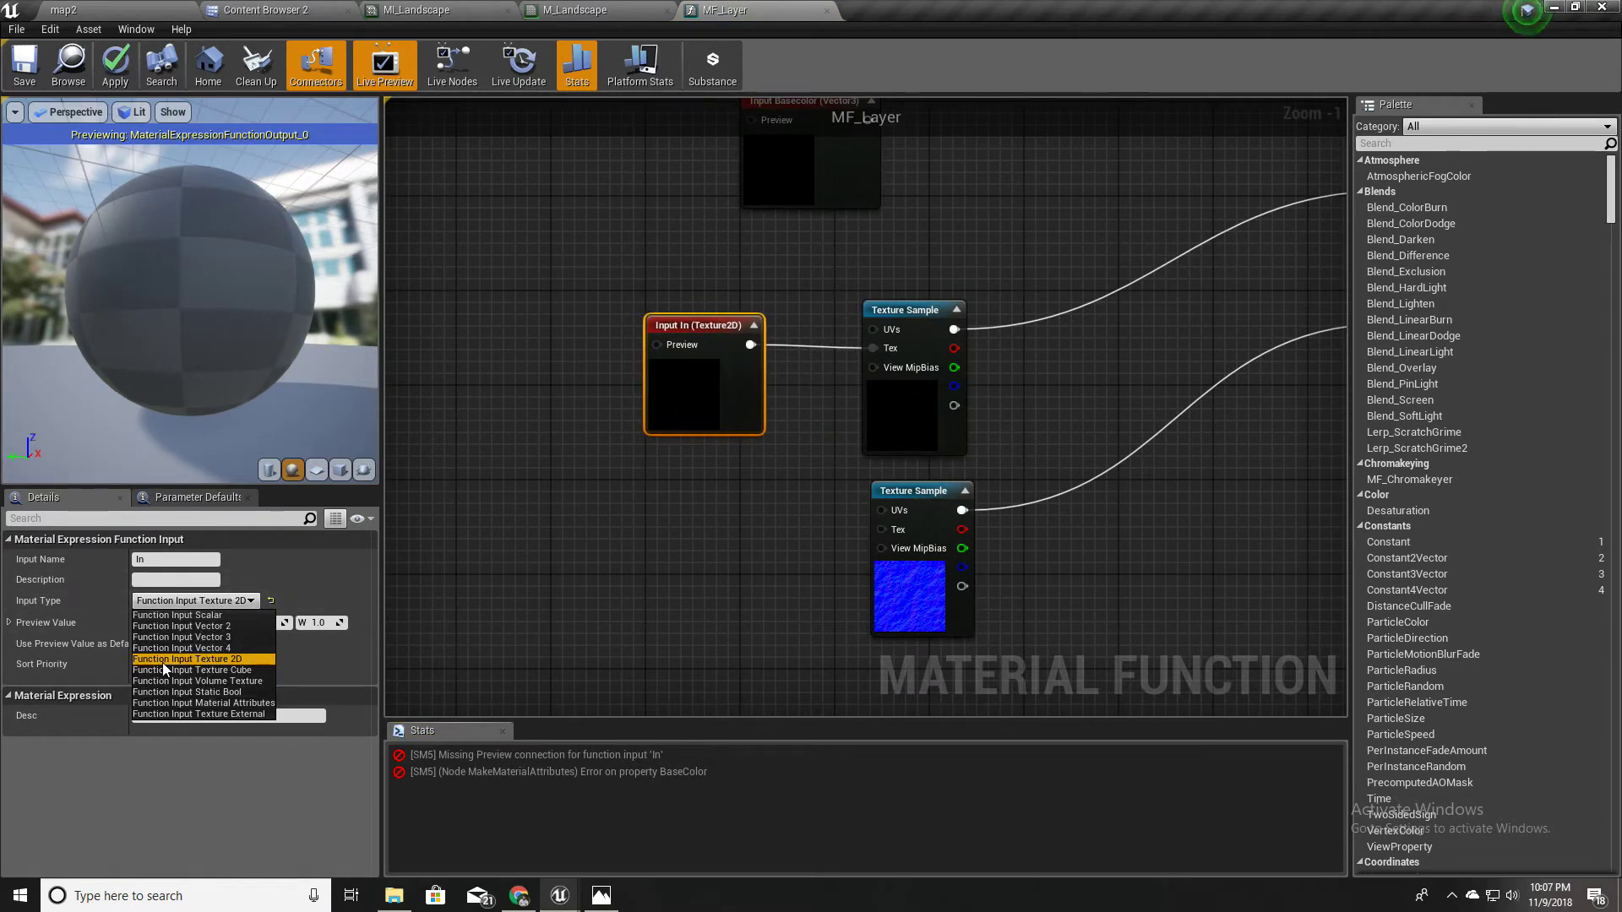
{"action": "left_click", "coordinate": [206, 660]}
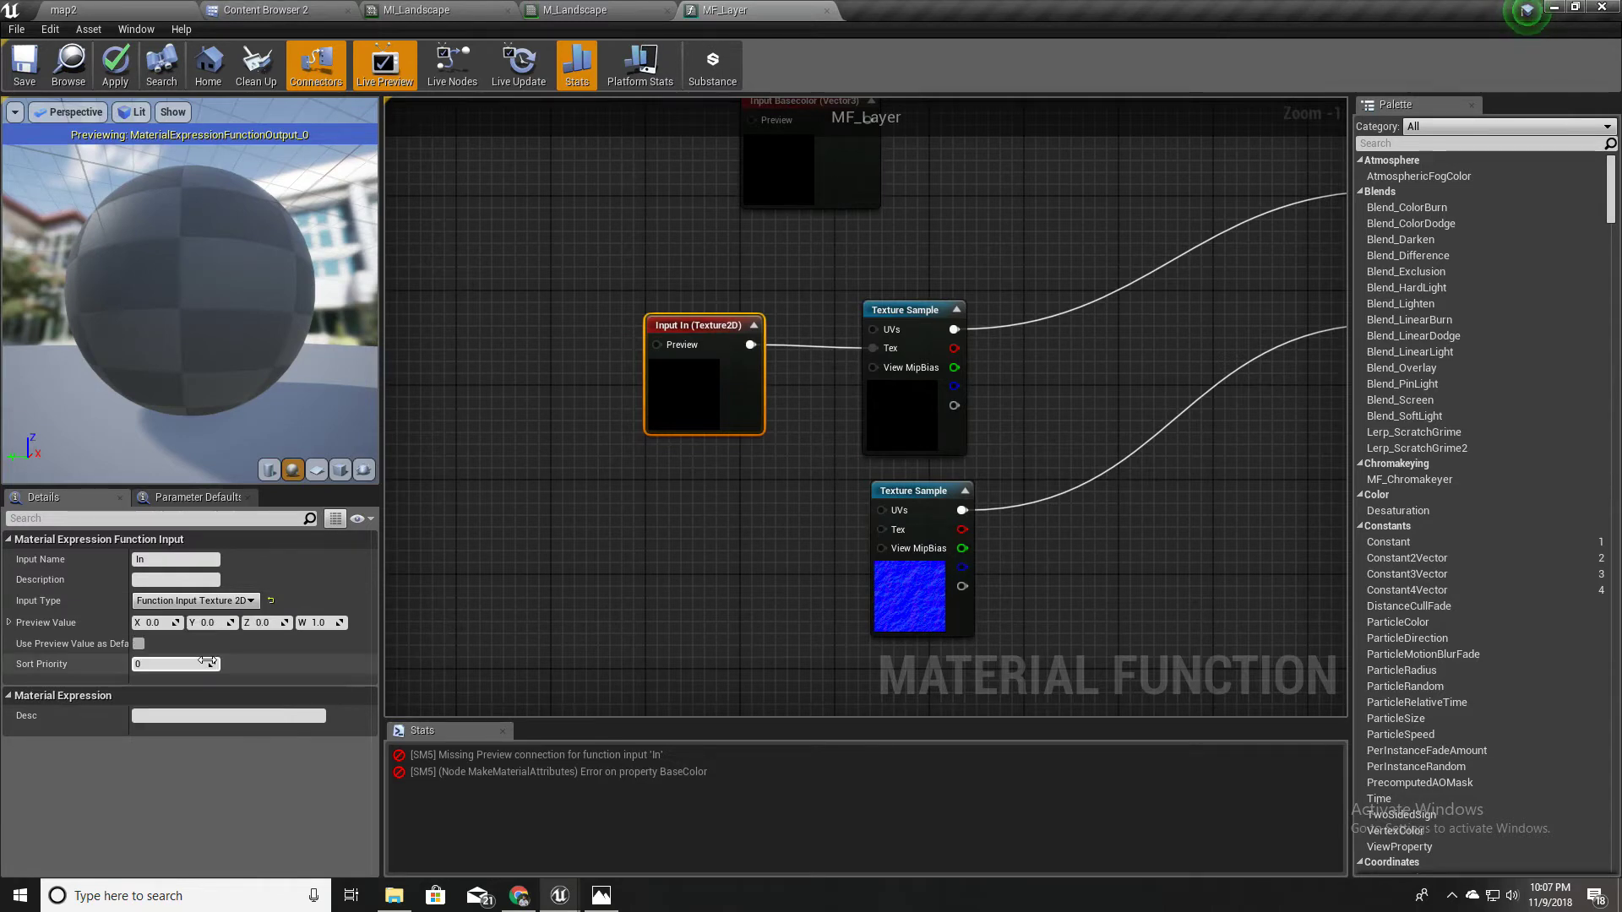
{"action": "right_click_drag", "start_coordinate": [624, 555], "coordinate": [670, 507]}
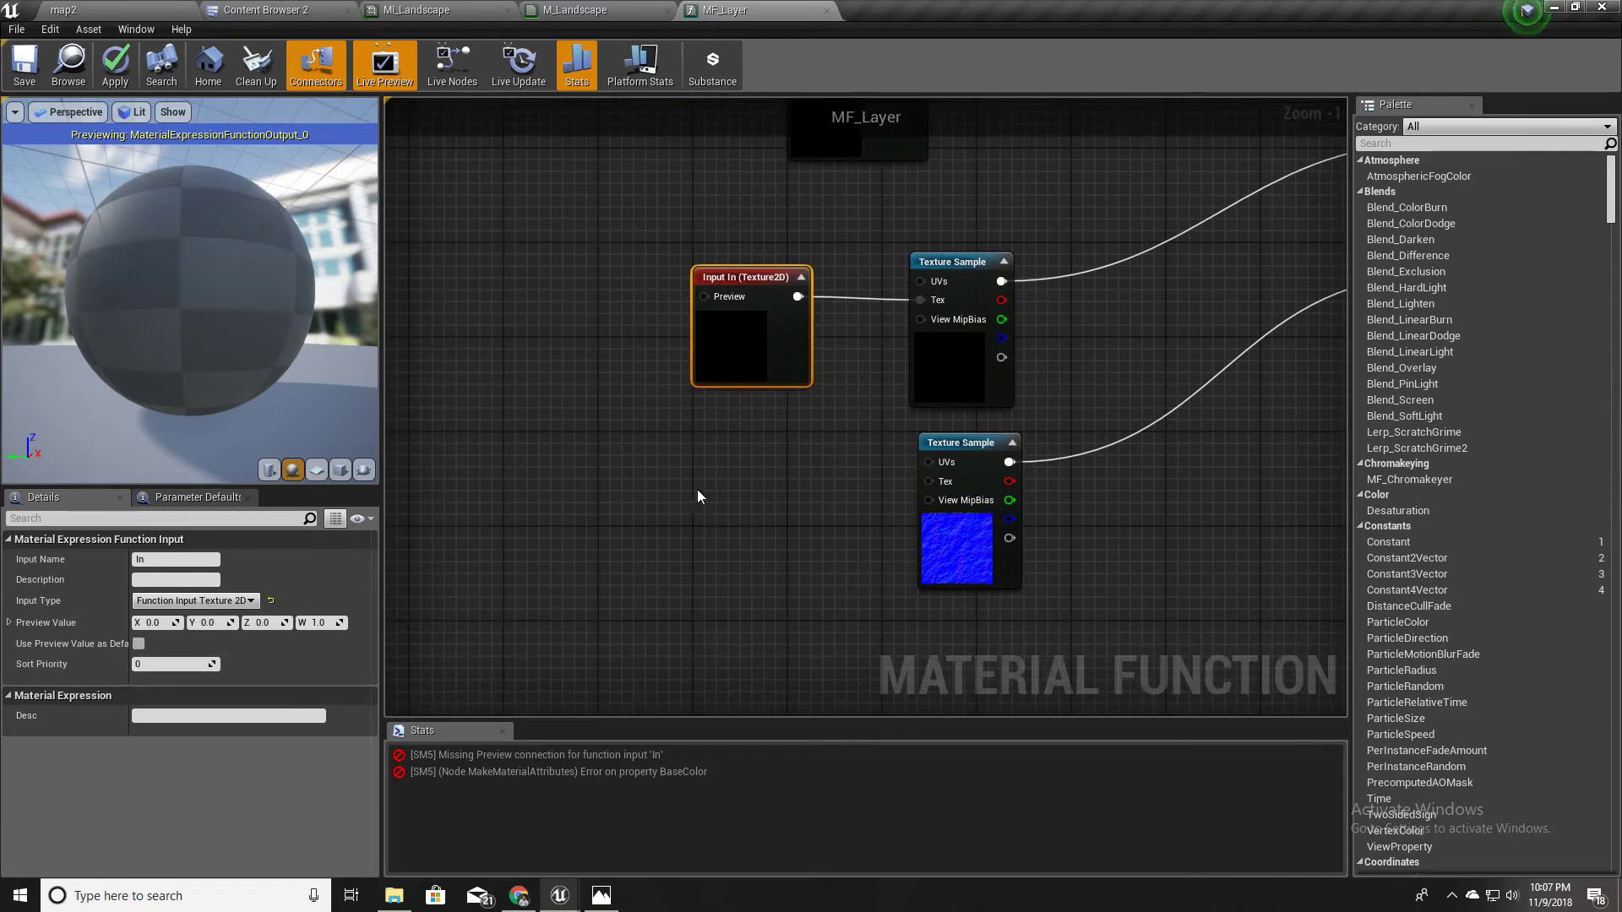
{"action": "right_click_drag", "start_coordinate": [760, 435], "coordinate": [820, 413]}
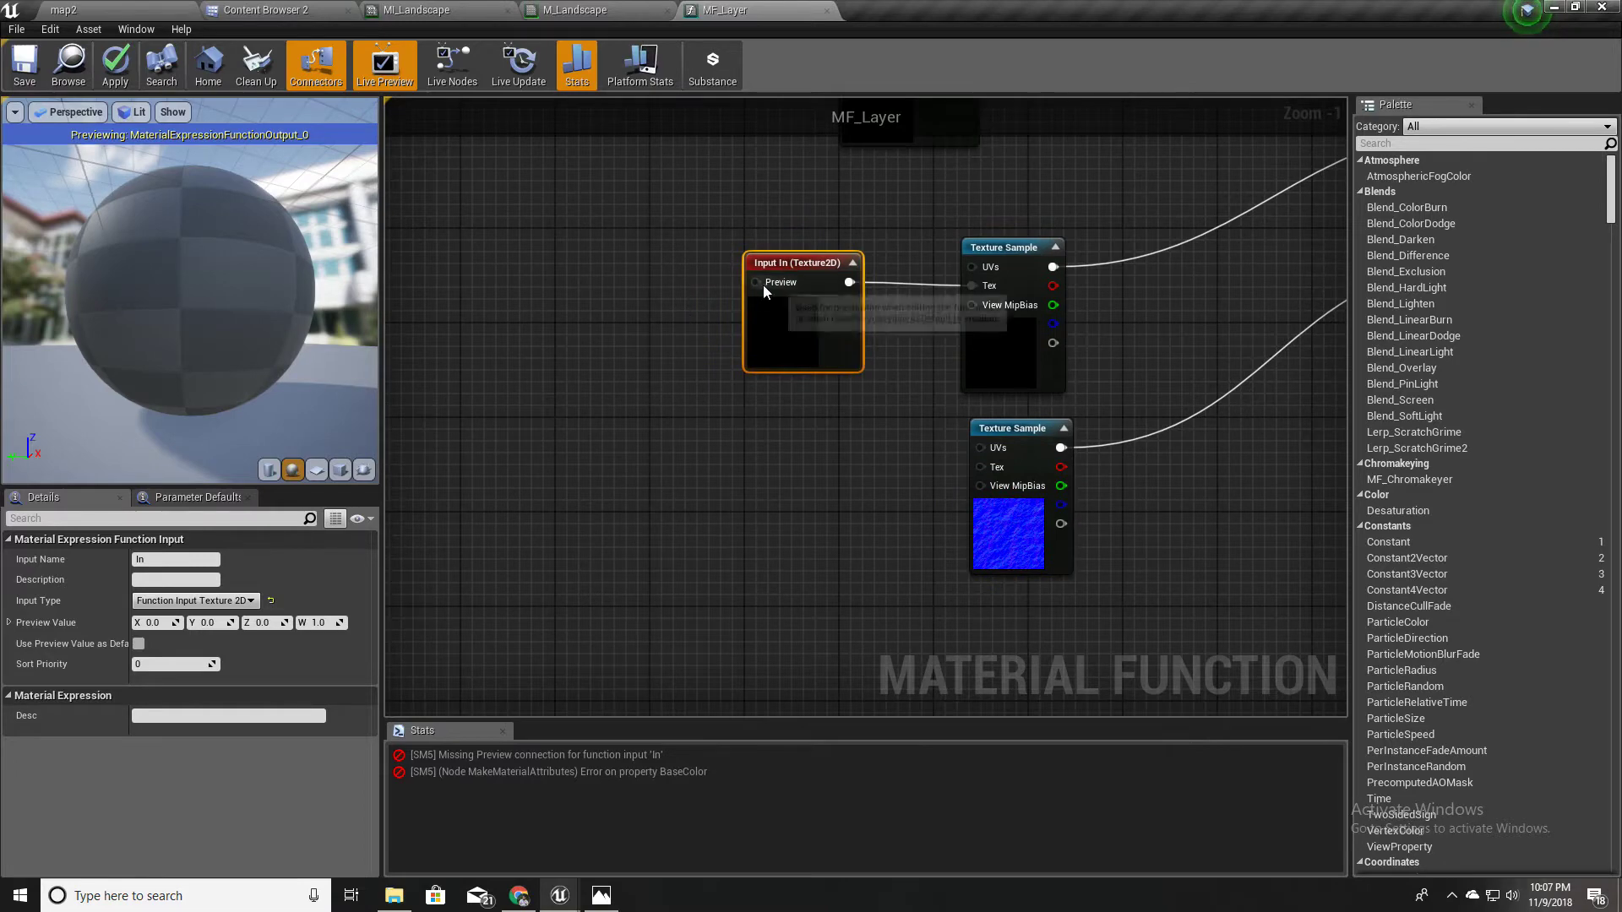
{"action": "right_click_drag", "start_coordinate": [722, 474], "coordinate": [590, 434]}
{"action": "left_click", "coordinate": [498, 754]}
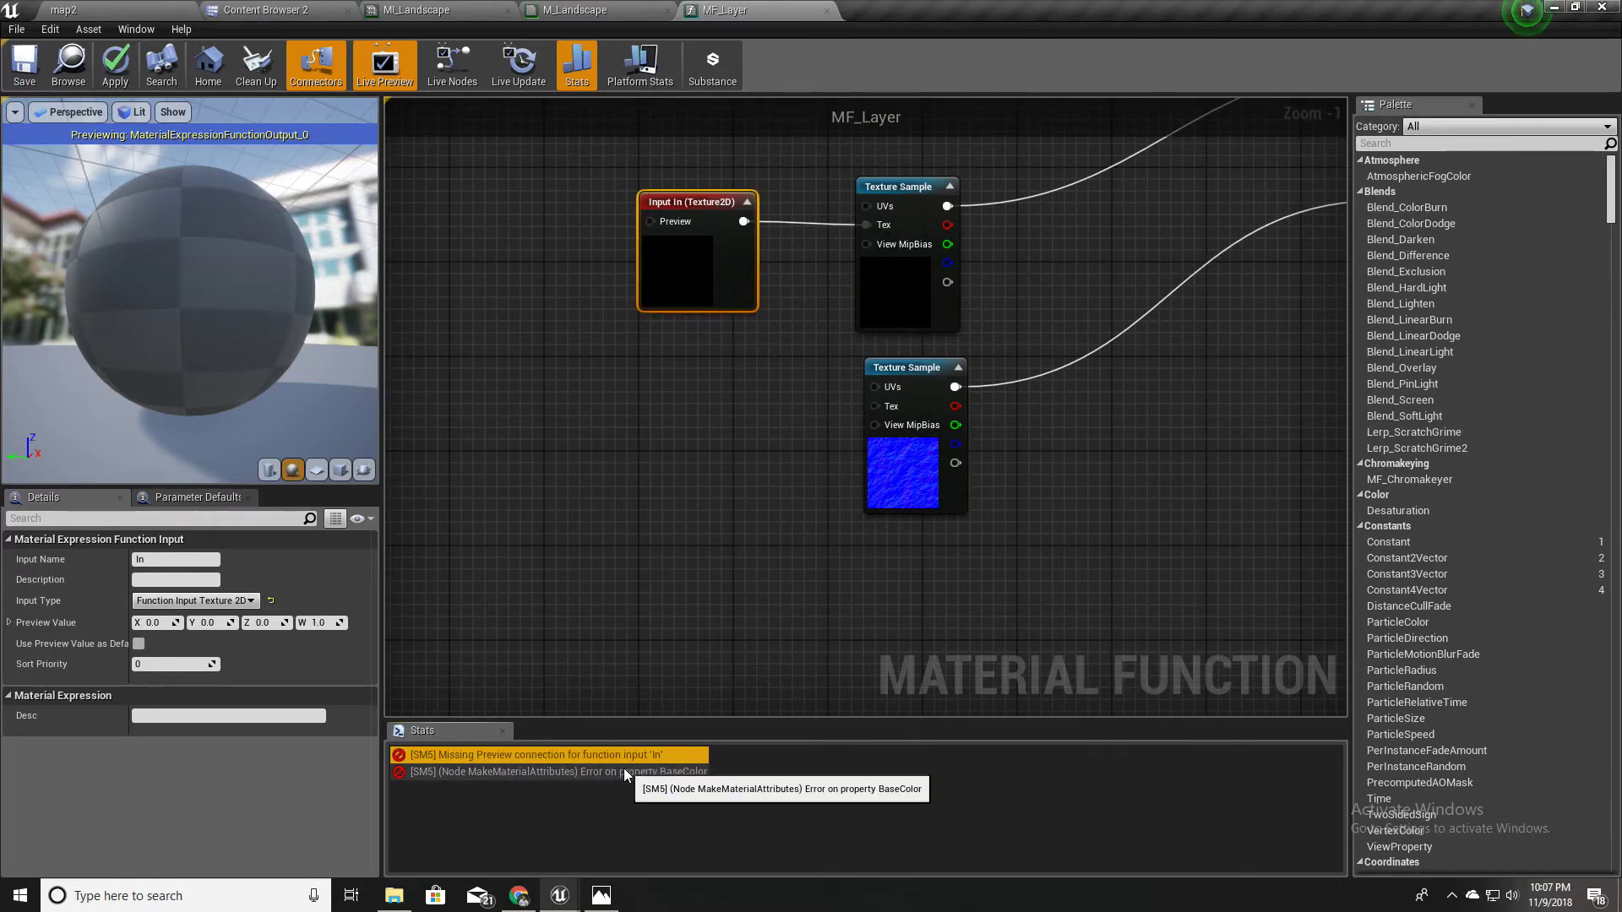
{"action": "right_click_drag", "start_coordinate": [569, 458], "coordinate": [673, 529]}
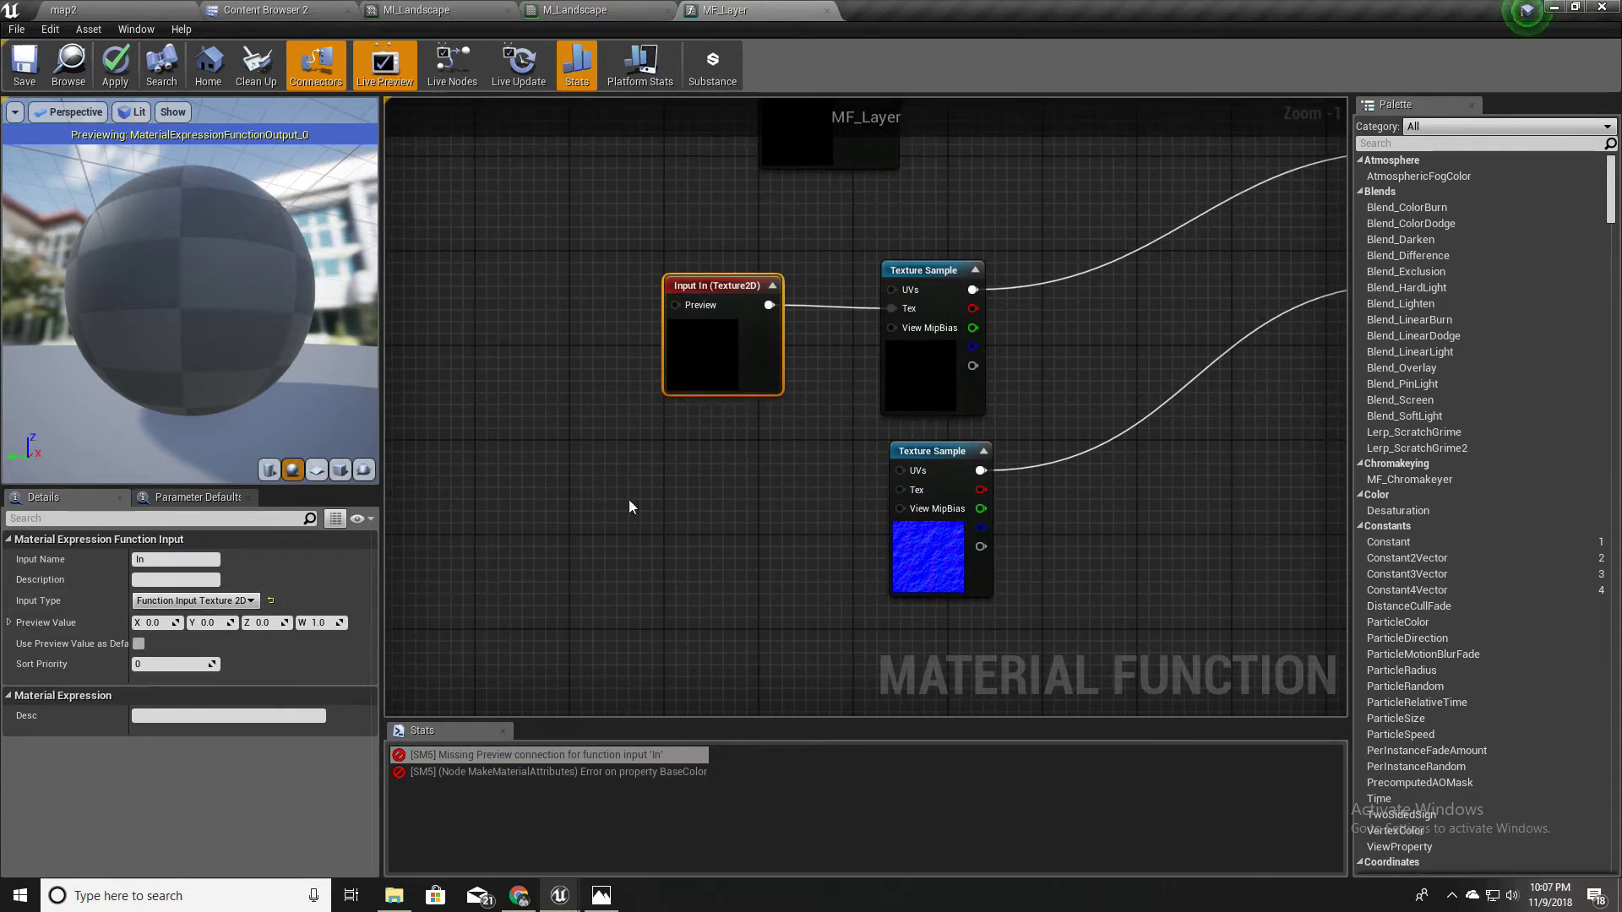
{"action": "right_click_drag", "start_coordinate": [648, 440], "coordinate": [739, 479]}
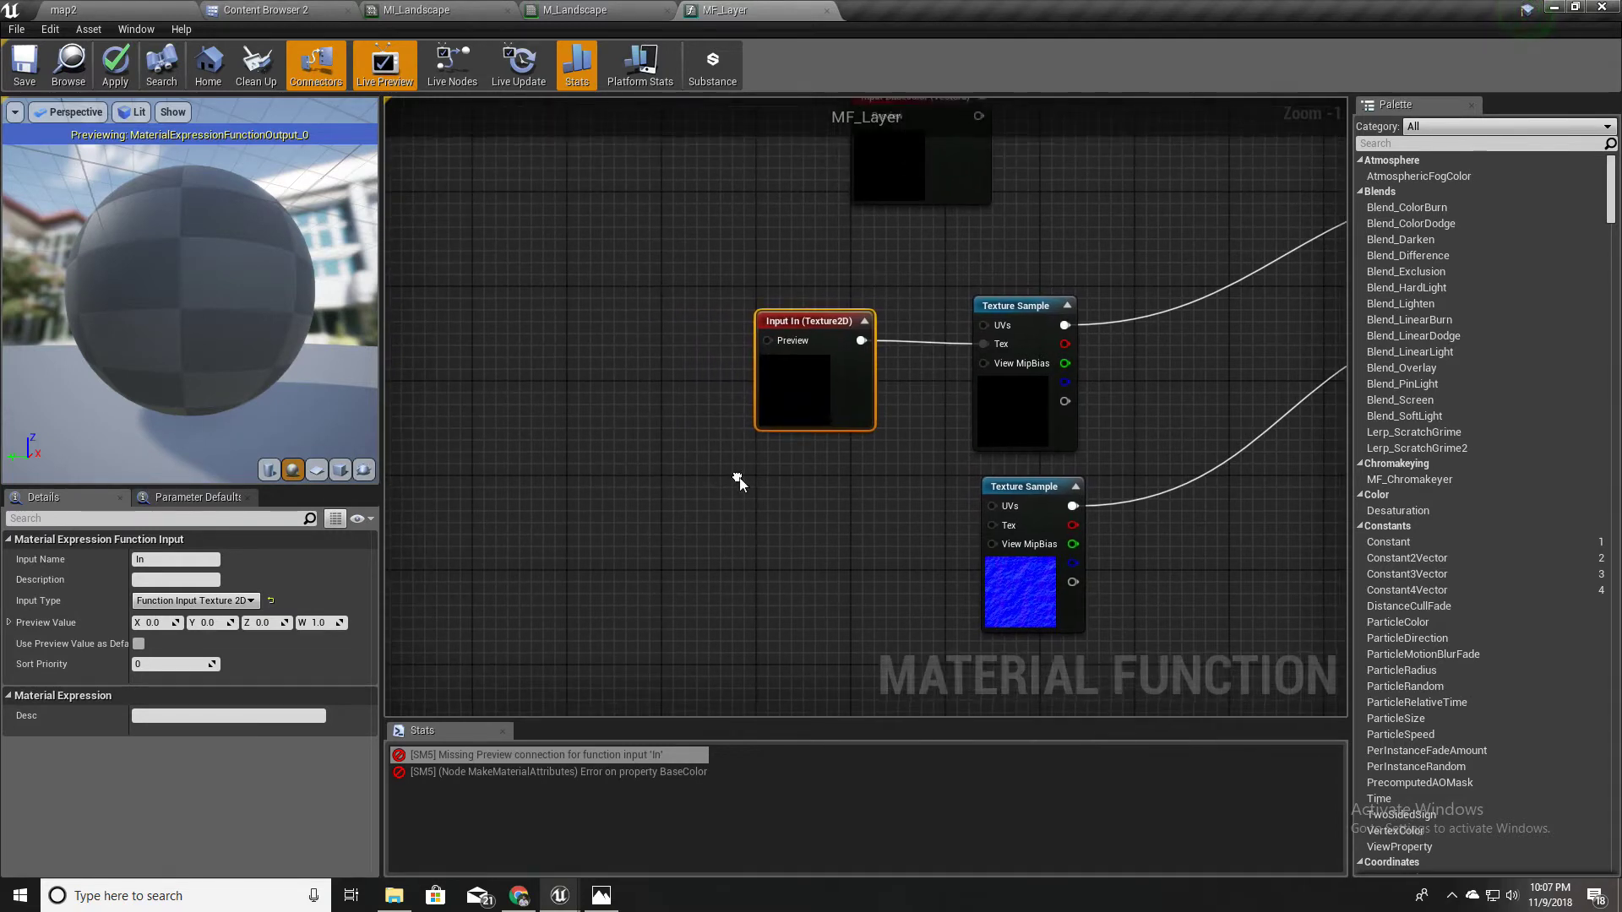
Step: Promote the Texture2D input's Preview pin to a parameter named Preview and place its node apart from the input
{"action": "right_click", "coordinate": [786, 343]}
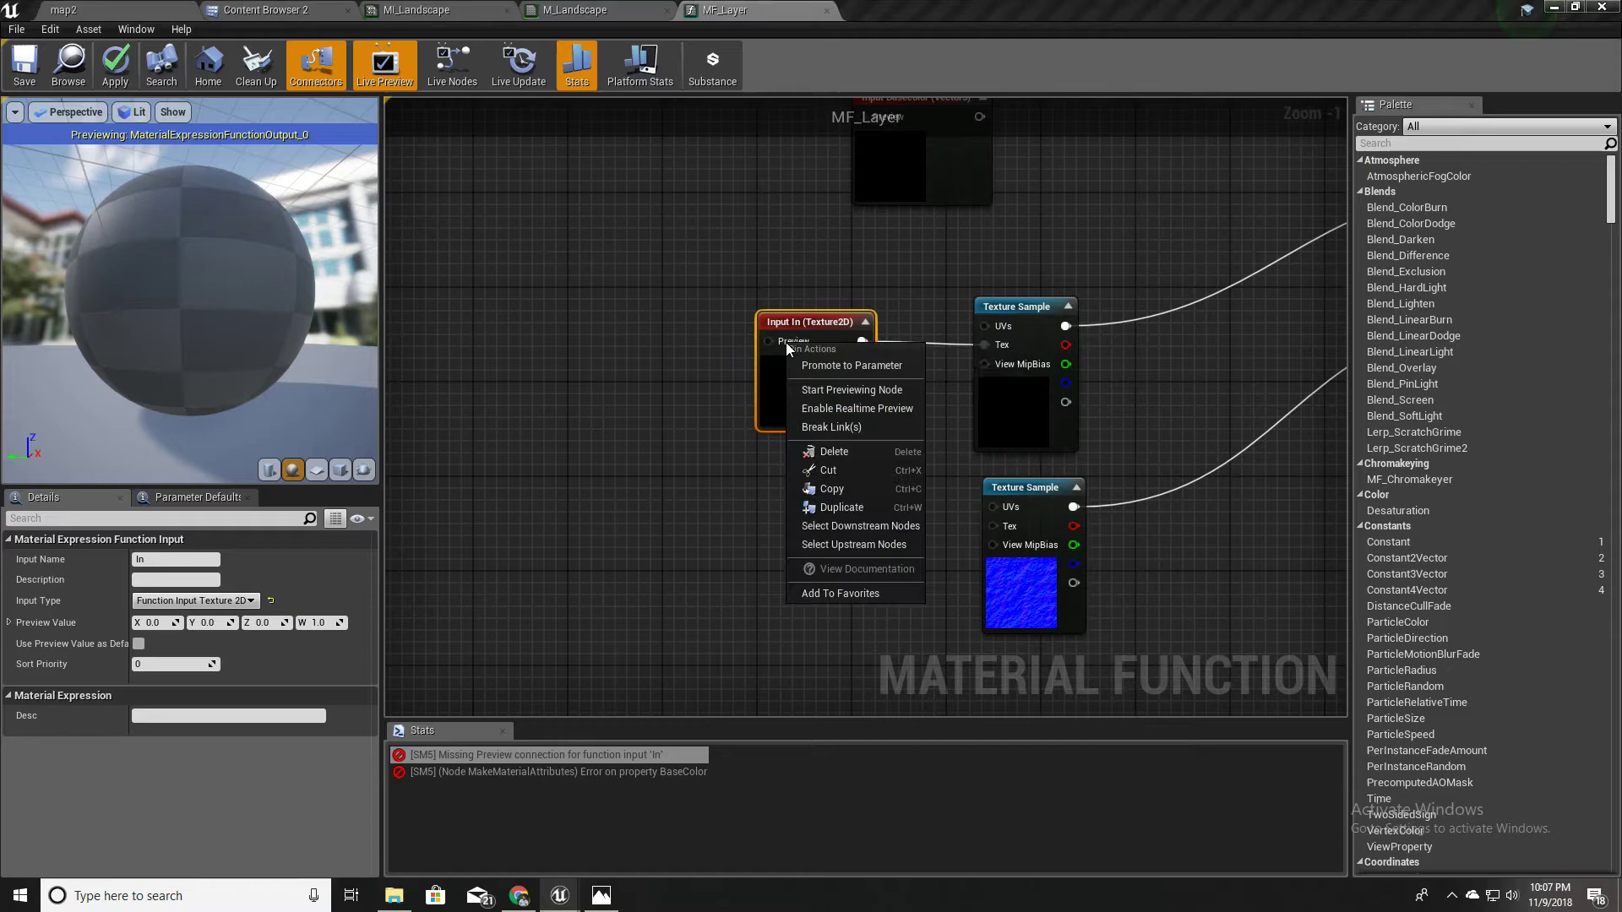
{"action": "left_click", "coordinate": [848, 369]}
{"action": "key", "text": "Return"}
{"action": "left_click_drag", "start_coordinate": [735, 375], "coordinate": [606, 375]}
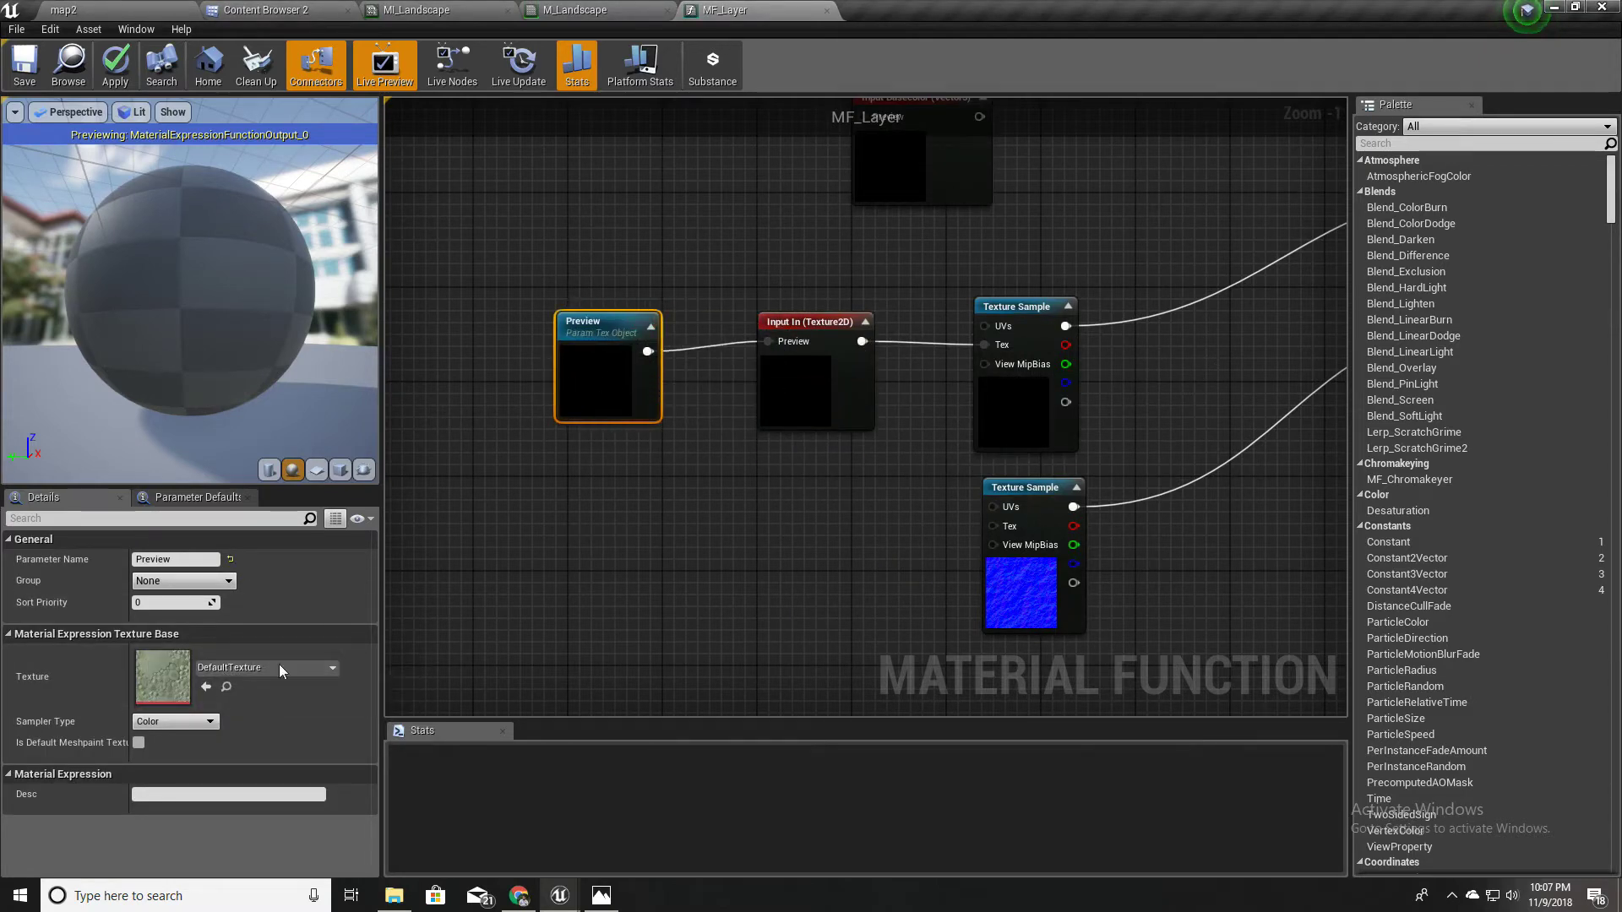
Step: Assign the texture T_Ground_Grass_D to the Preview texture object parameter
{"action": "left_click", "coordinate": [247, 664]}
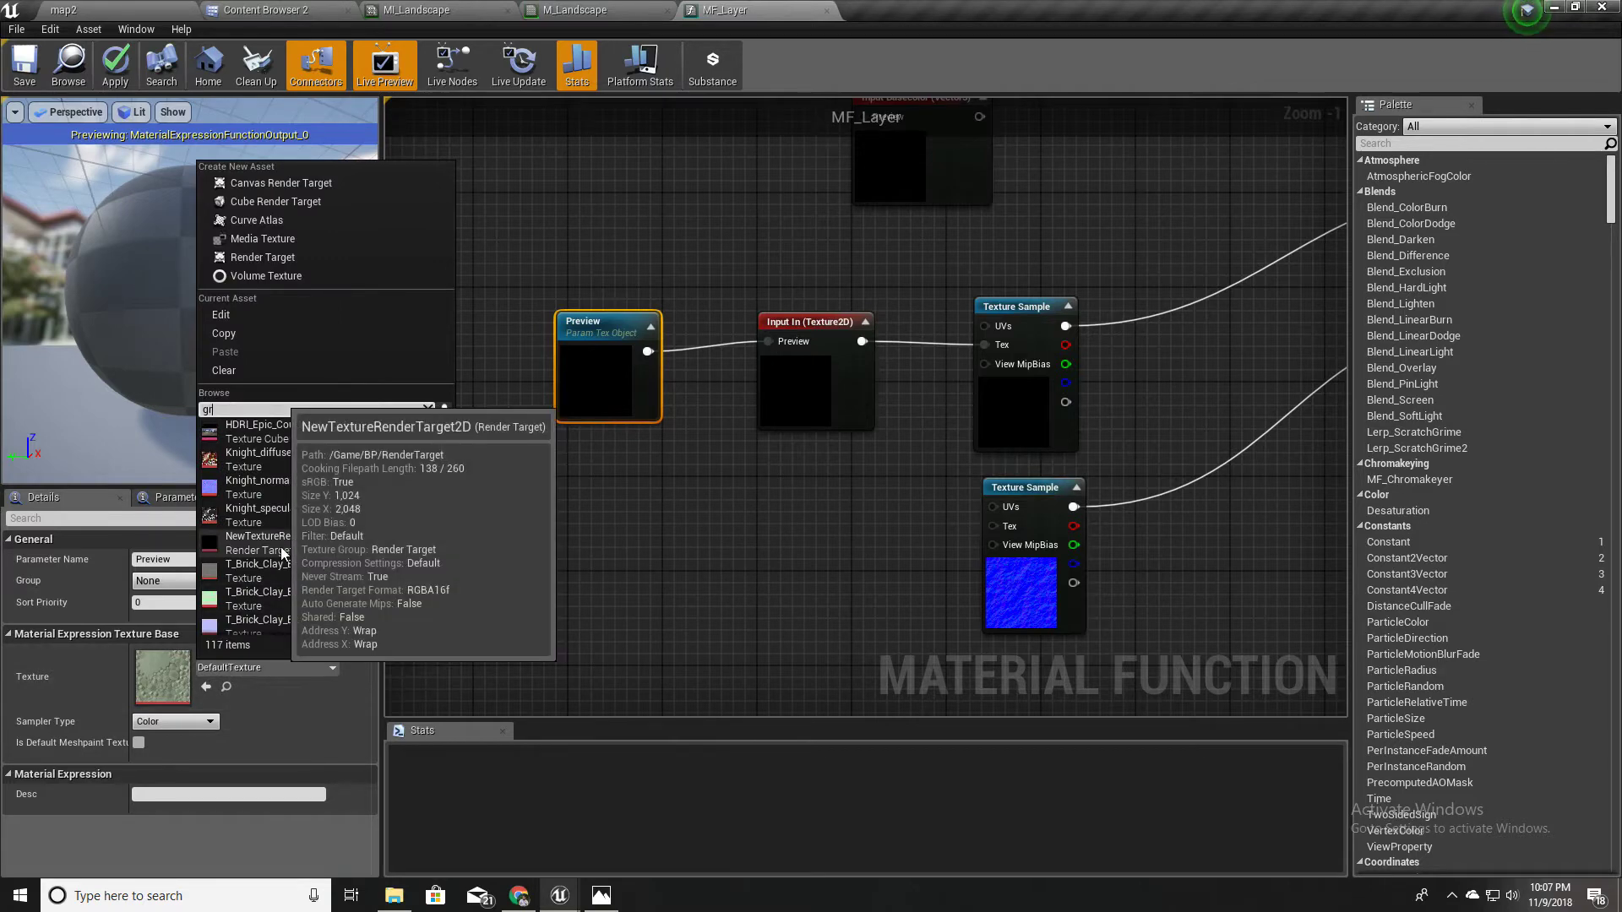
{"action": "left_click", "coordinate": [243, 431]}
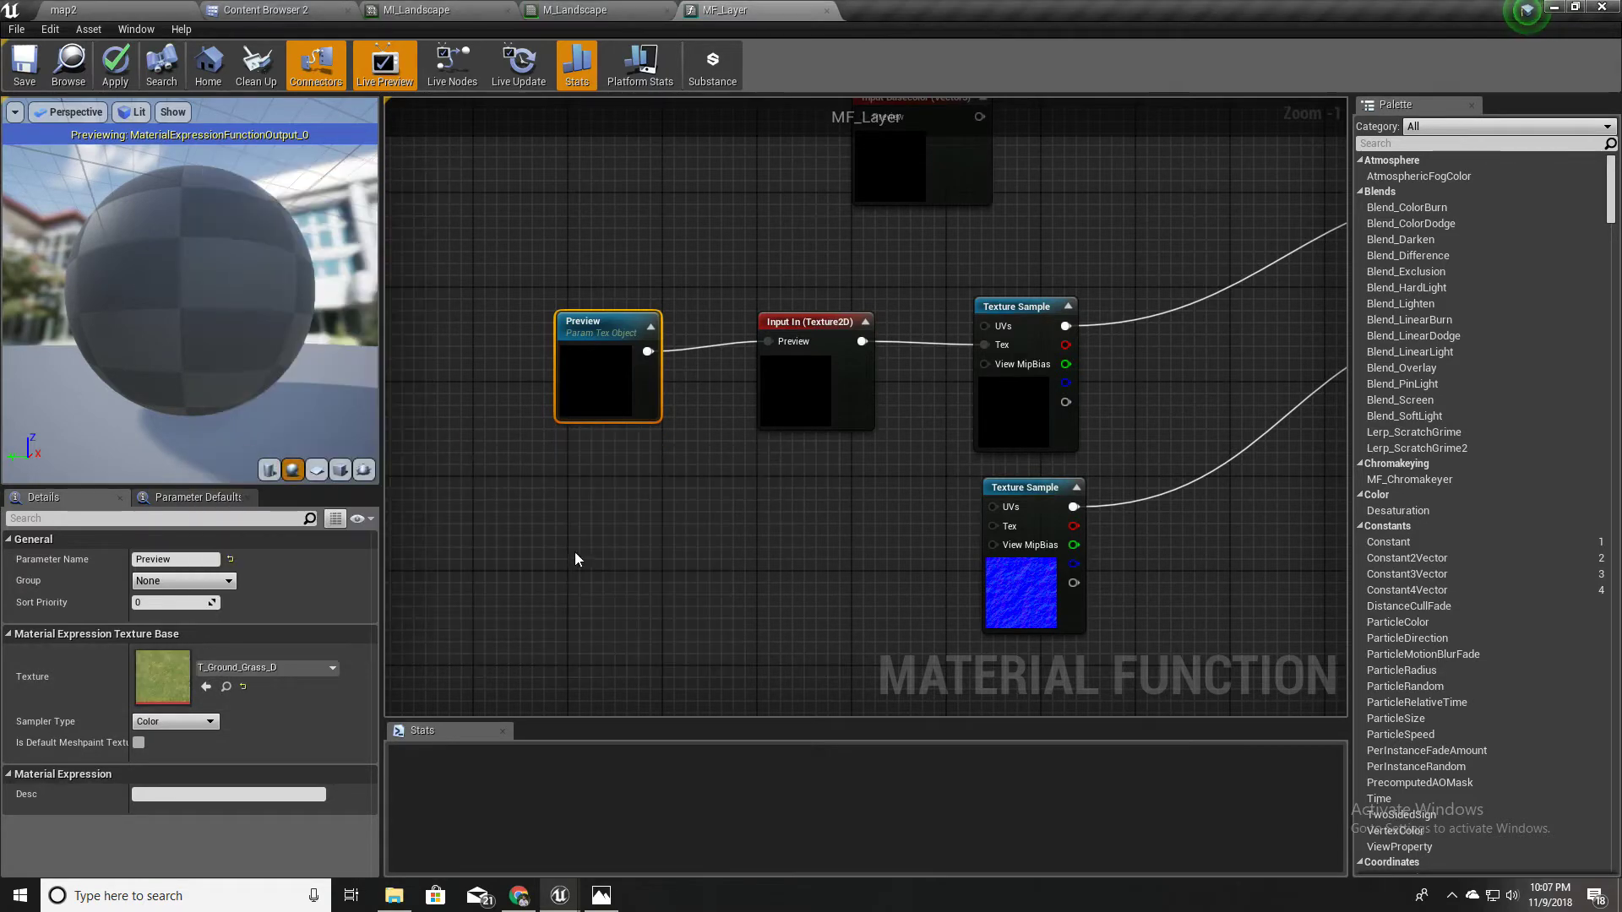
{"action": "right_click_drag", "start_coordinate": [623, 459], "coordinate": [606, 442]}
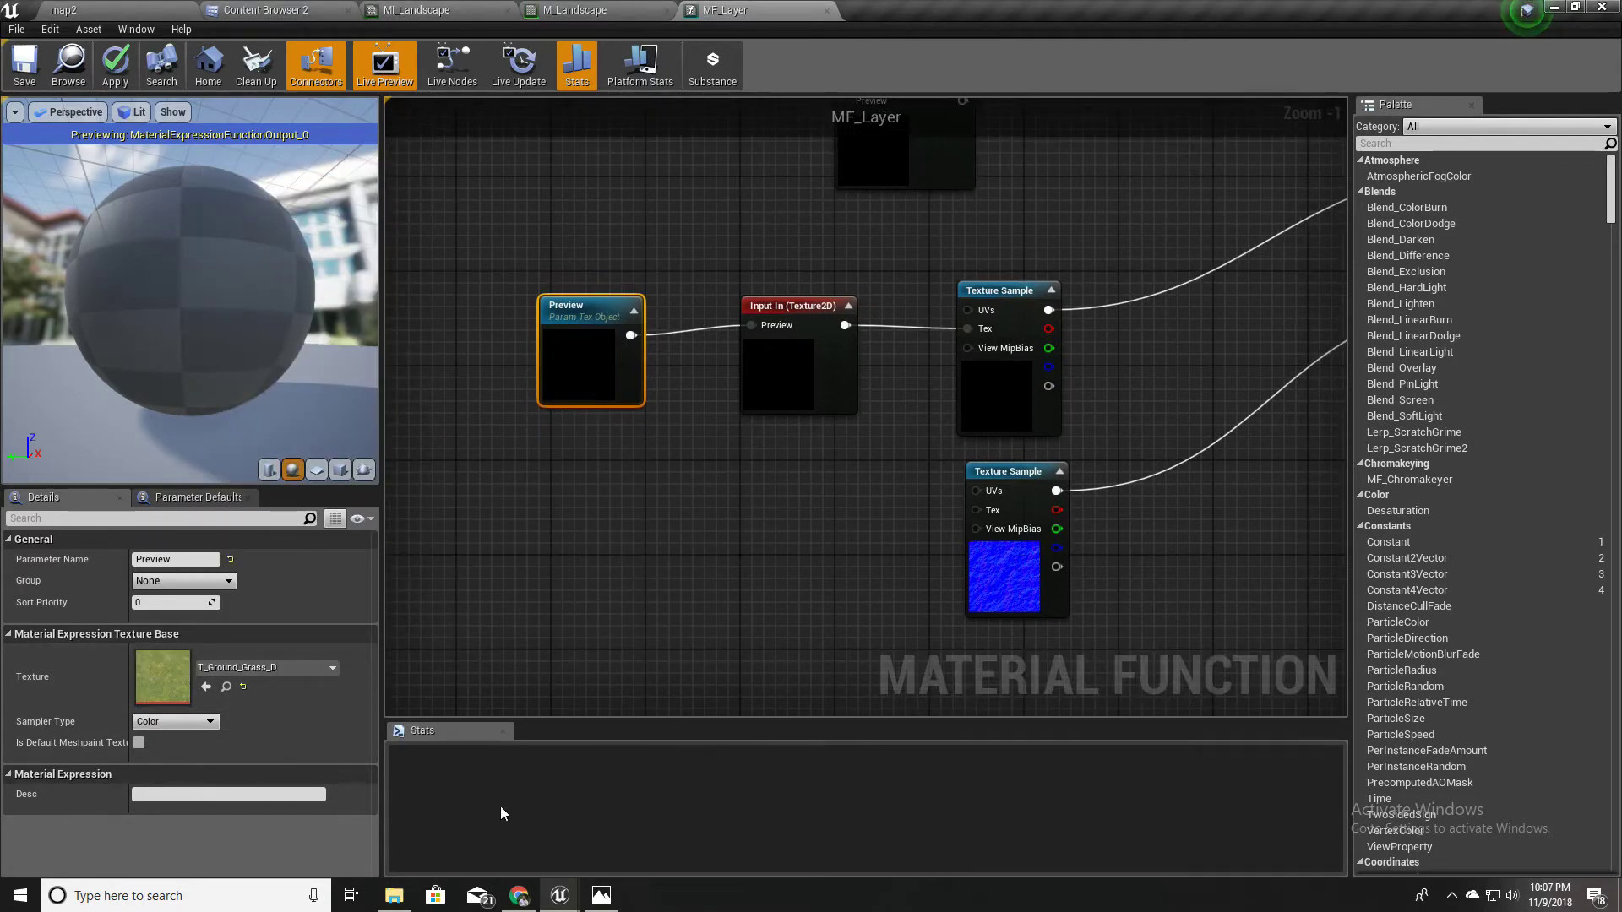
{"action": "right_click_drag", "start_coordinate": [850, 535], "coordinate": [866, 597]}
Step: Try to rename the Texture2D function input, entering Base Texture and replacing it with BaseColor
{"action": "left_click", "coordinate": [822, 417]}
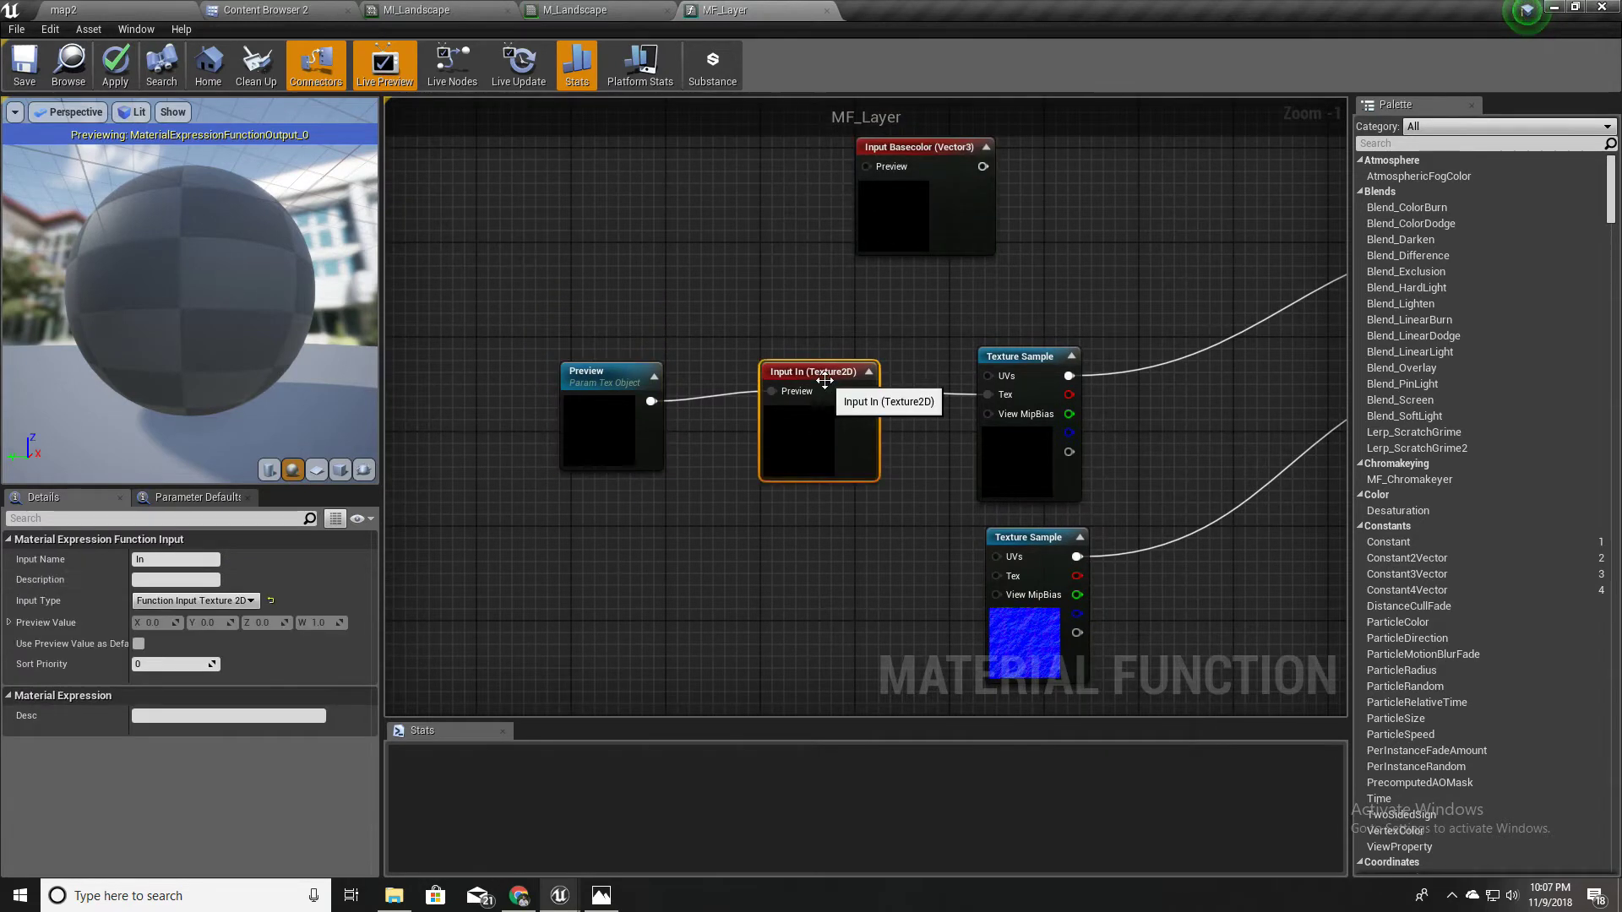
{"action": "left_click", "coordinate": [189, 561]}
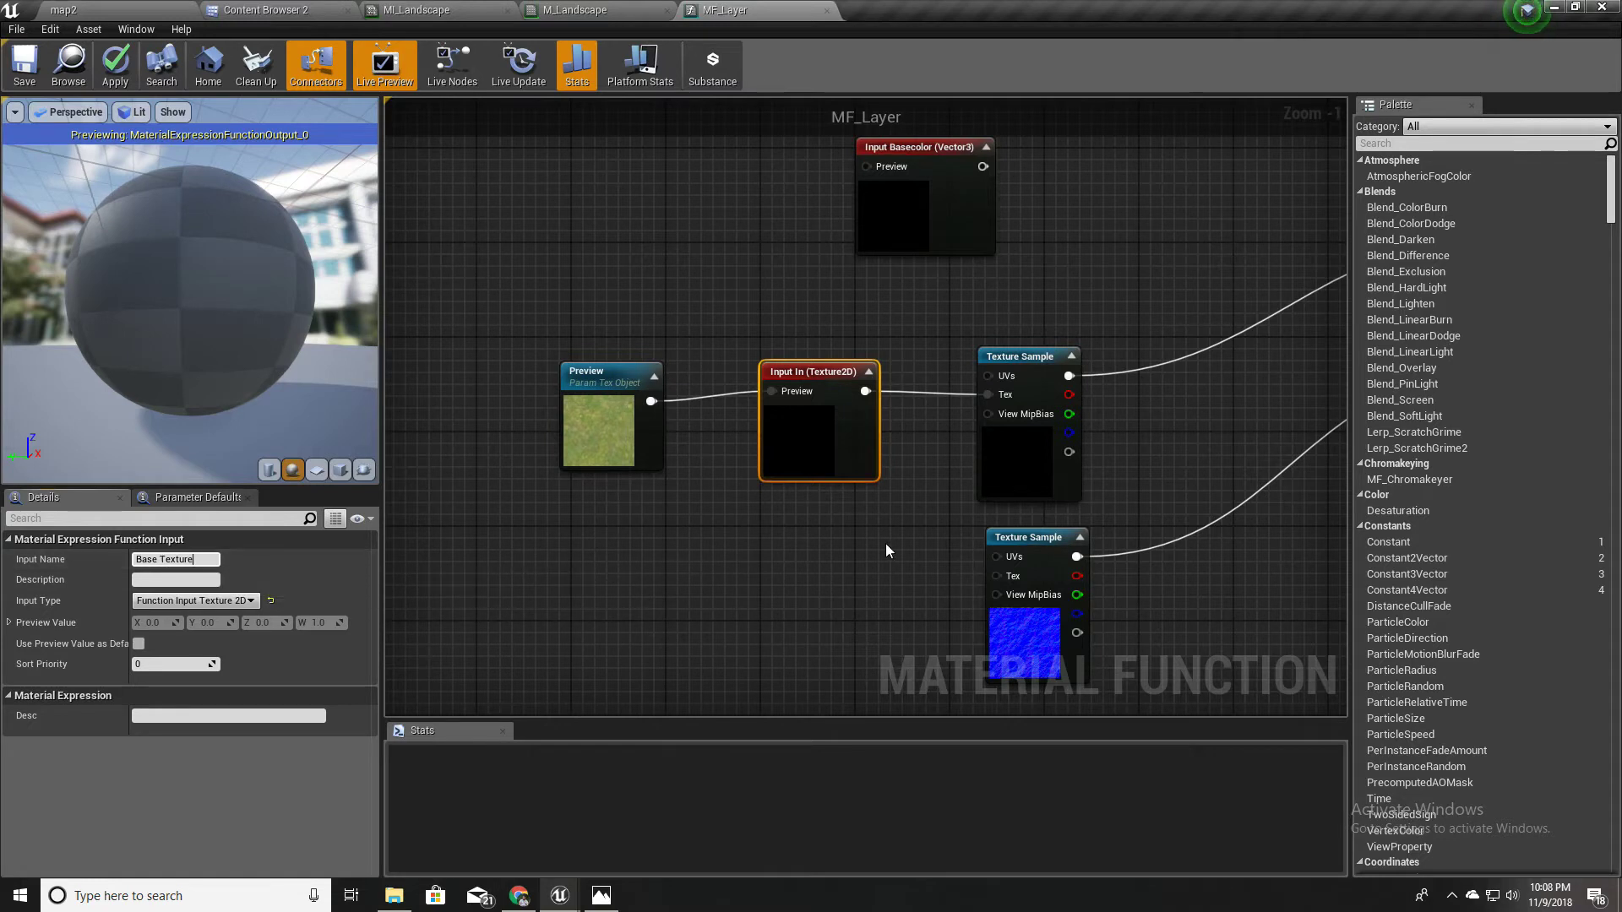
{"action": "left_click_drag", "start_coordinate": [199, 560], "coordinate": [27, 558]}
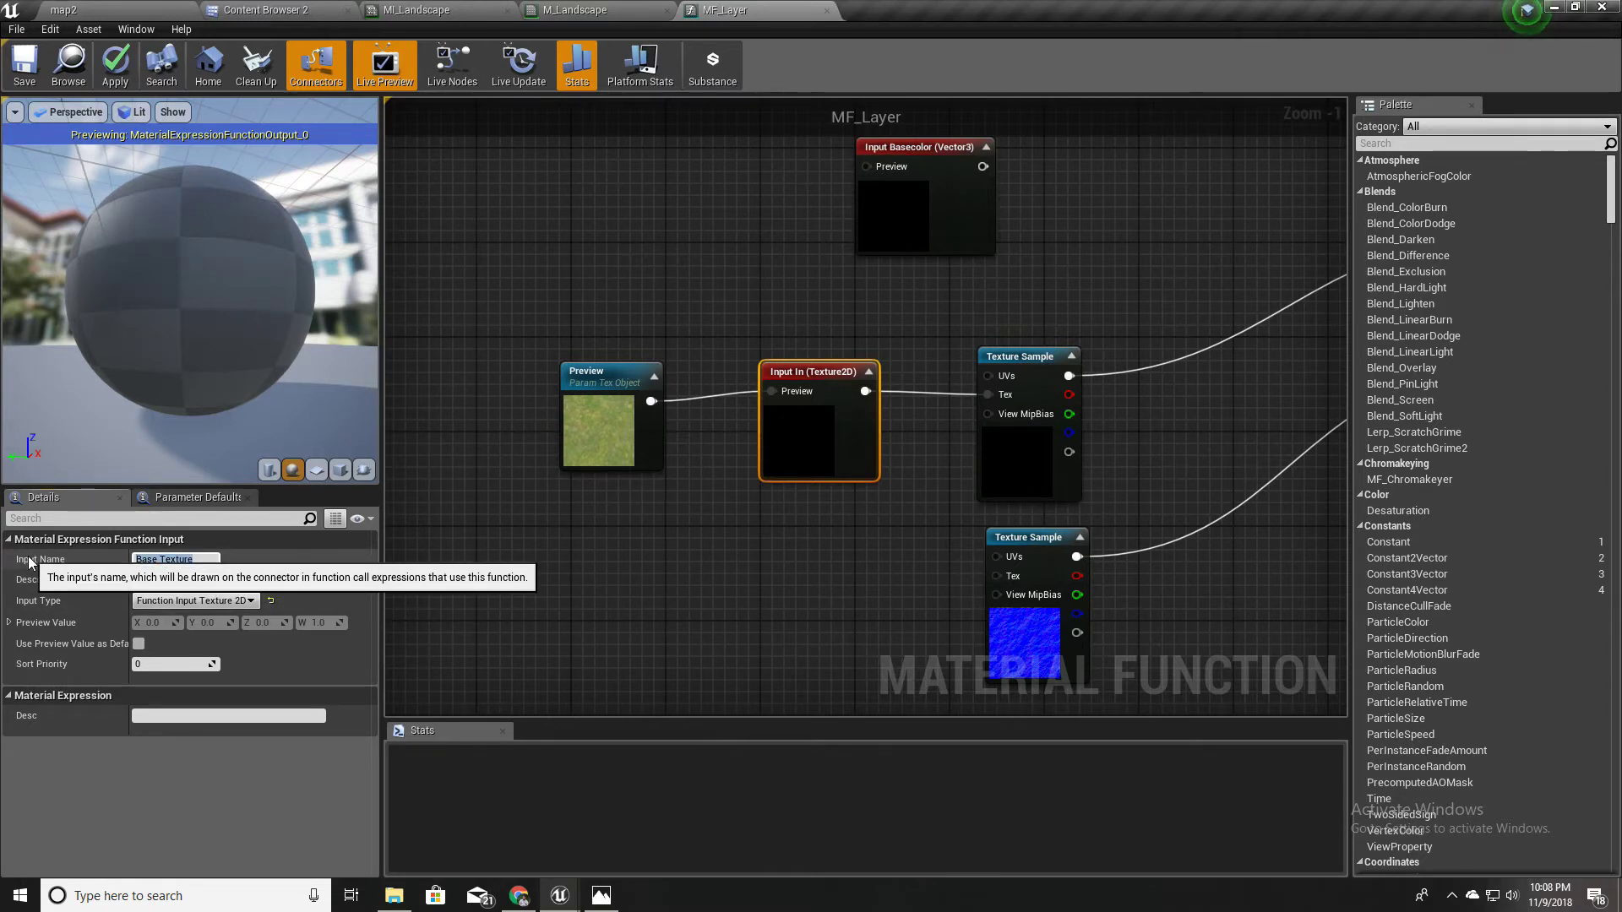
{"action": "type", "text": "BaseColor"}
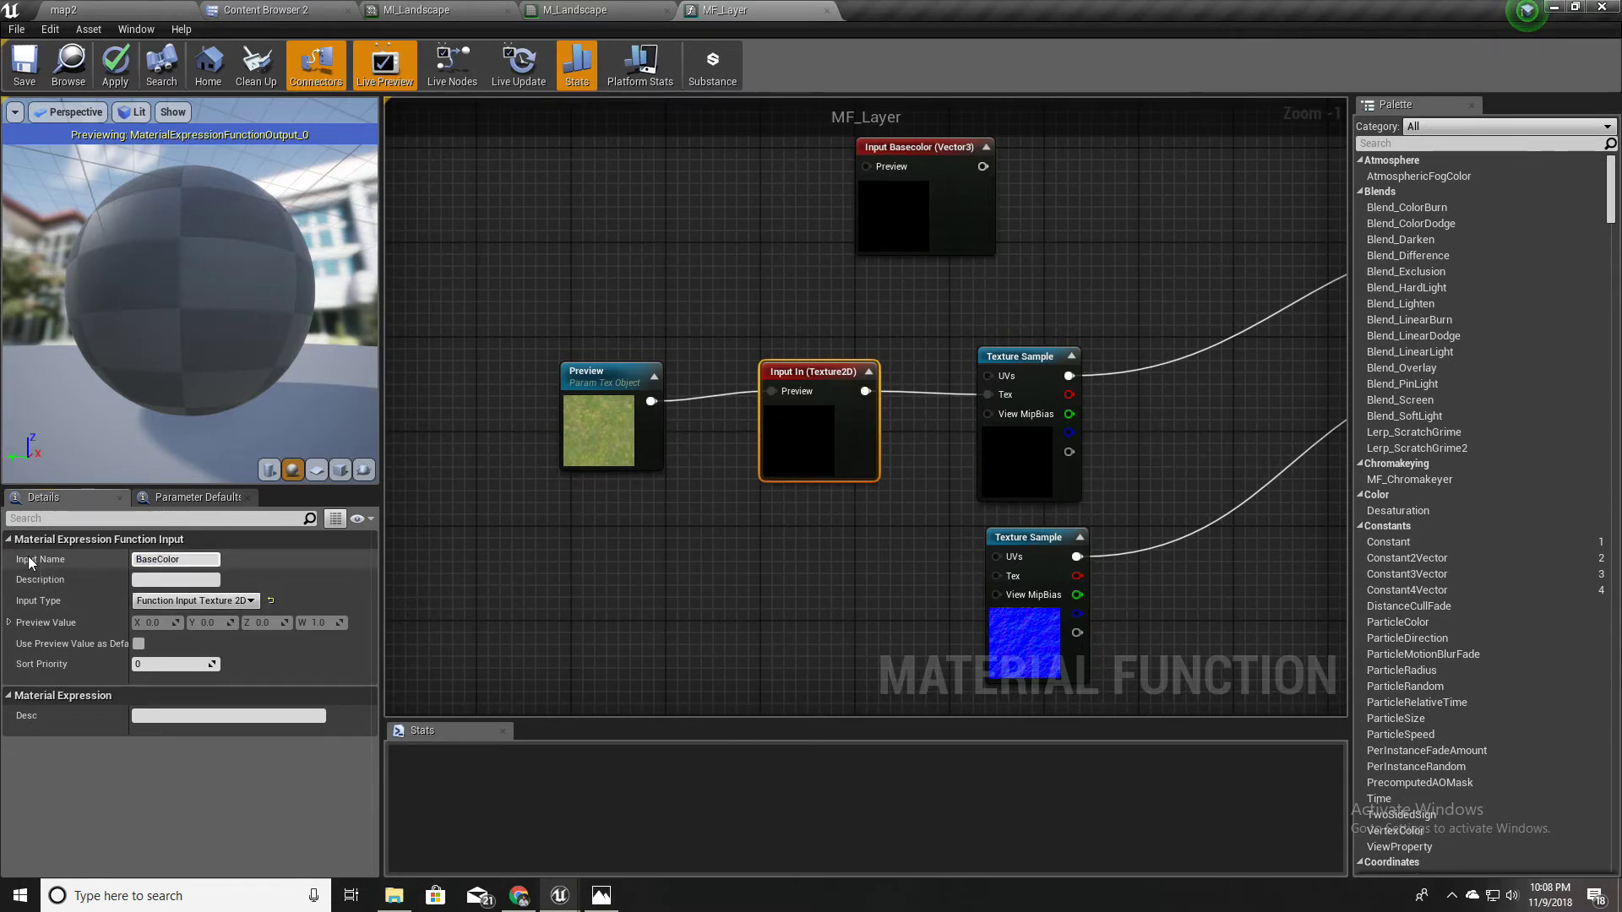
{"action": "key", "text": "Return"}
{"action": "left_click", "coordinate": [899, 487]}
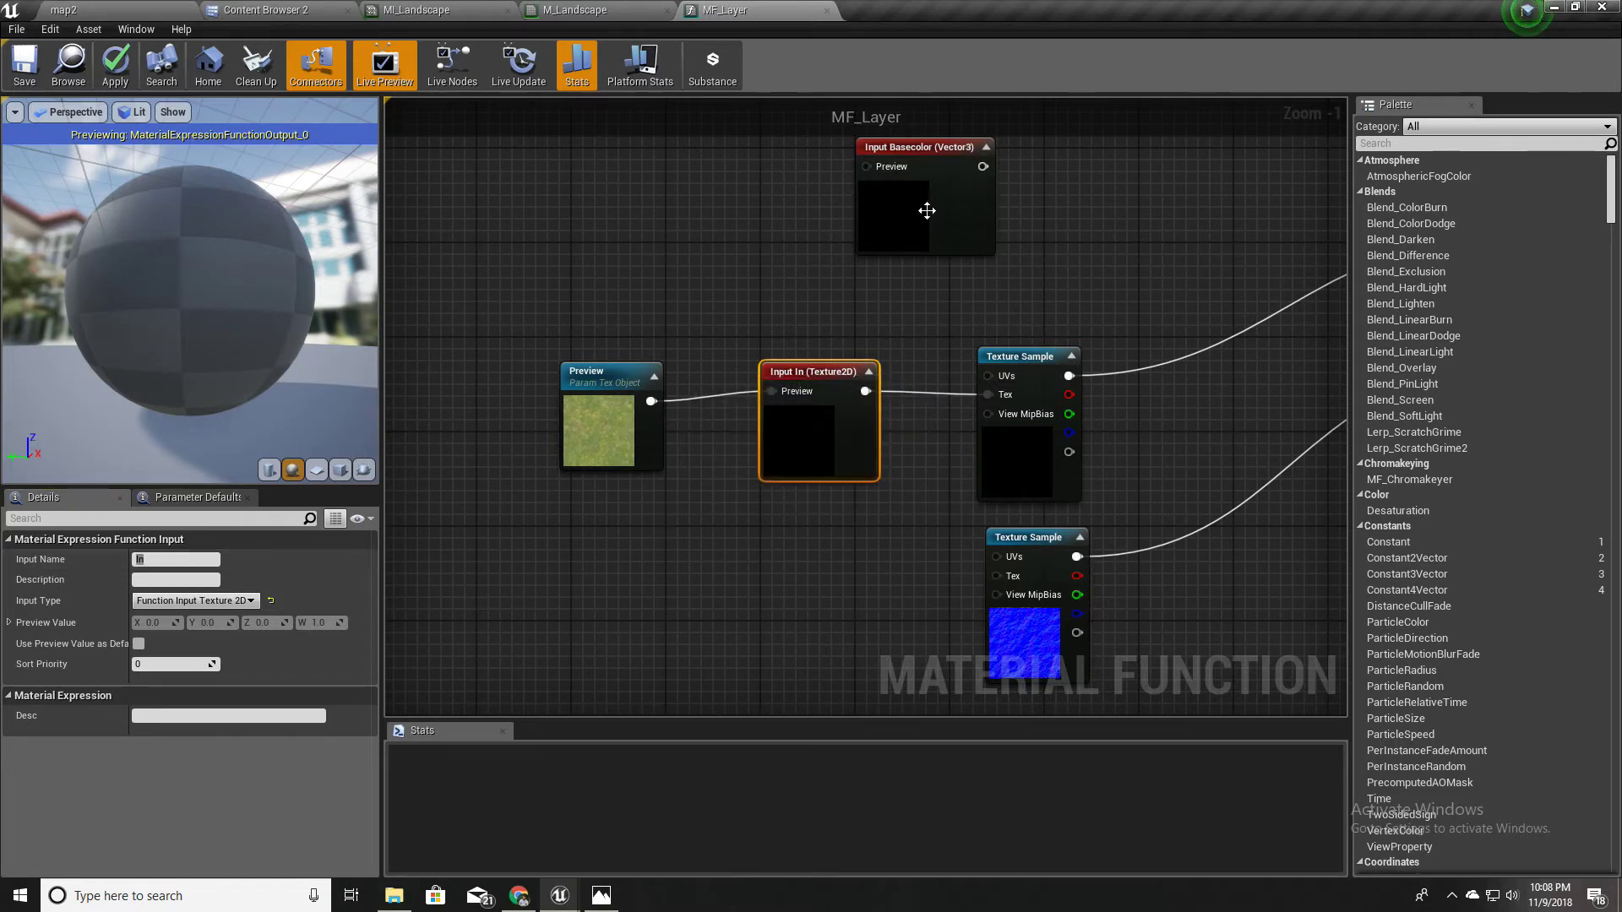
Step: Delete the unconnected Input Basecolor (Vector3) node from the graph
{"action": "left_click", "coordinate": [955, 194]}
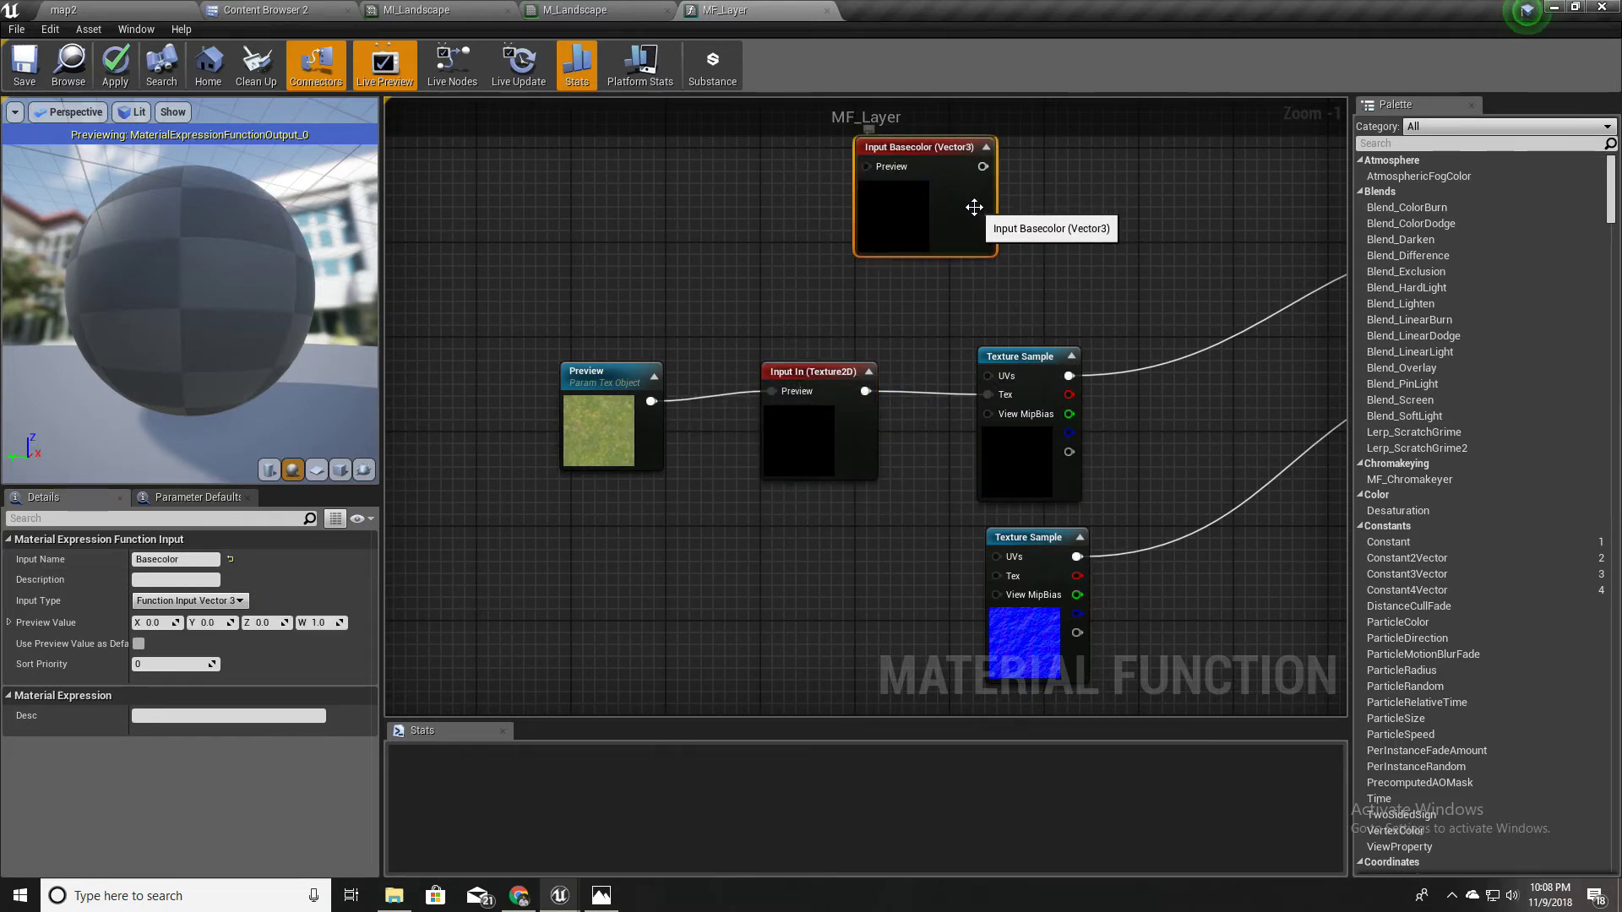
{"action": "key", "text": "Delete"}
{"action": "left_click", "coordinate": [938, 500]}
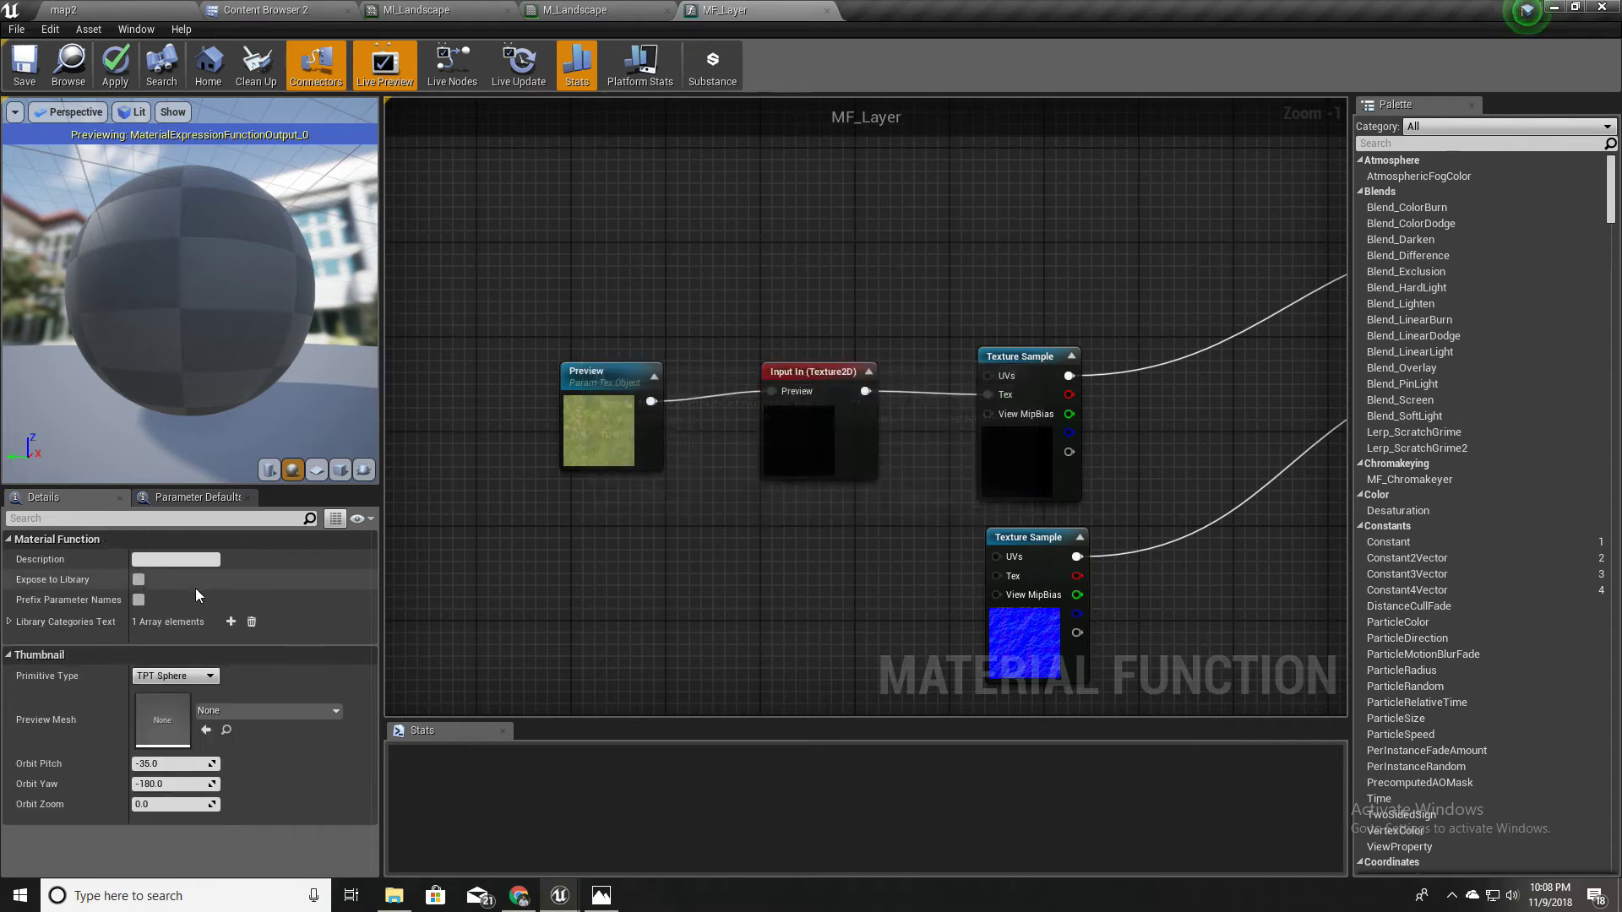
Step: Rename the Texture2D function input as BaseColor
{"action": "left_click", "coordinate": [820, 405]}
{"action": "left_click", "coordinate": [189, 560]}
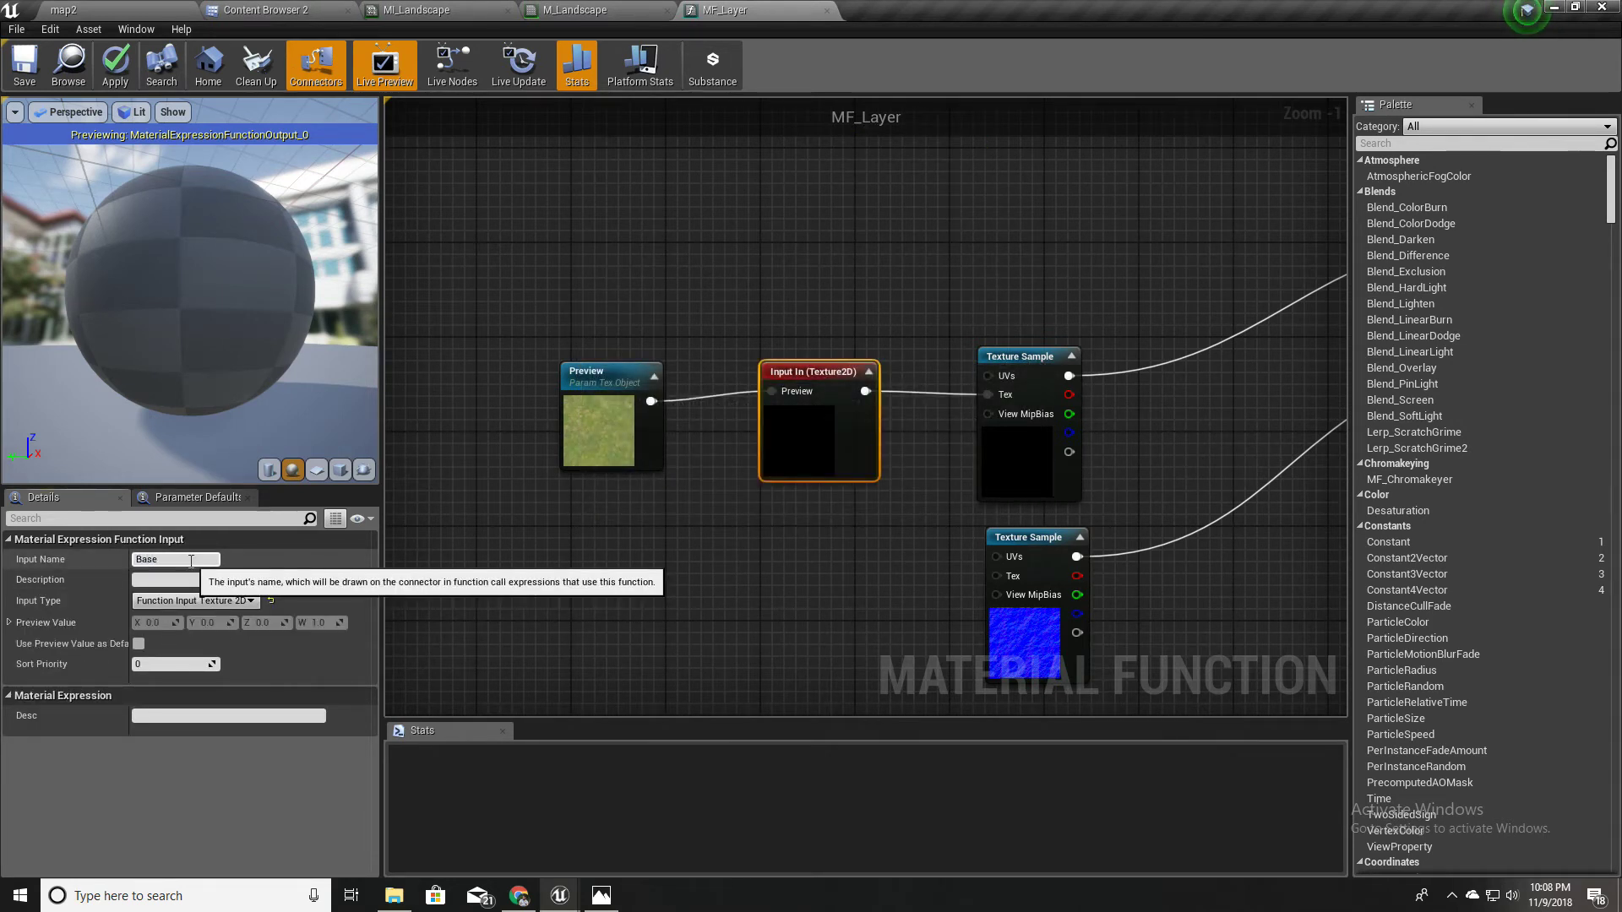
{"action": "left_click", "coordinate": [712, 512]}
{"action": "right_click_drag", "start_coordinate": [817, 595], "coordinate": [812, 458]}
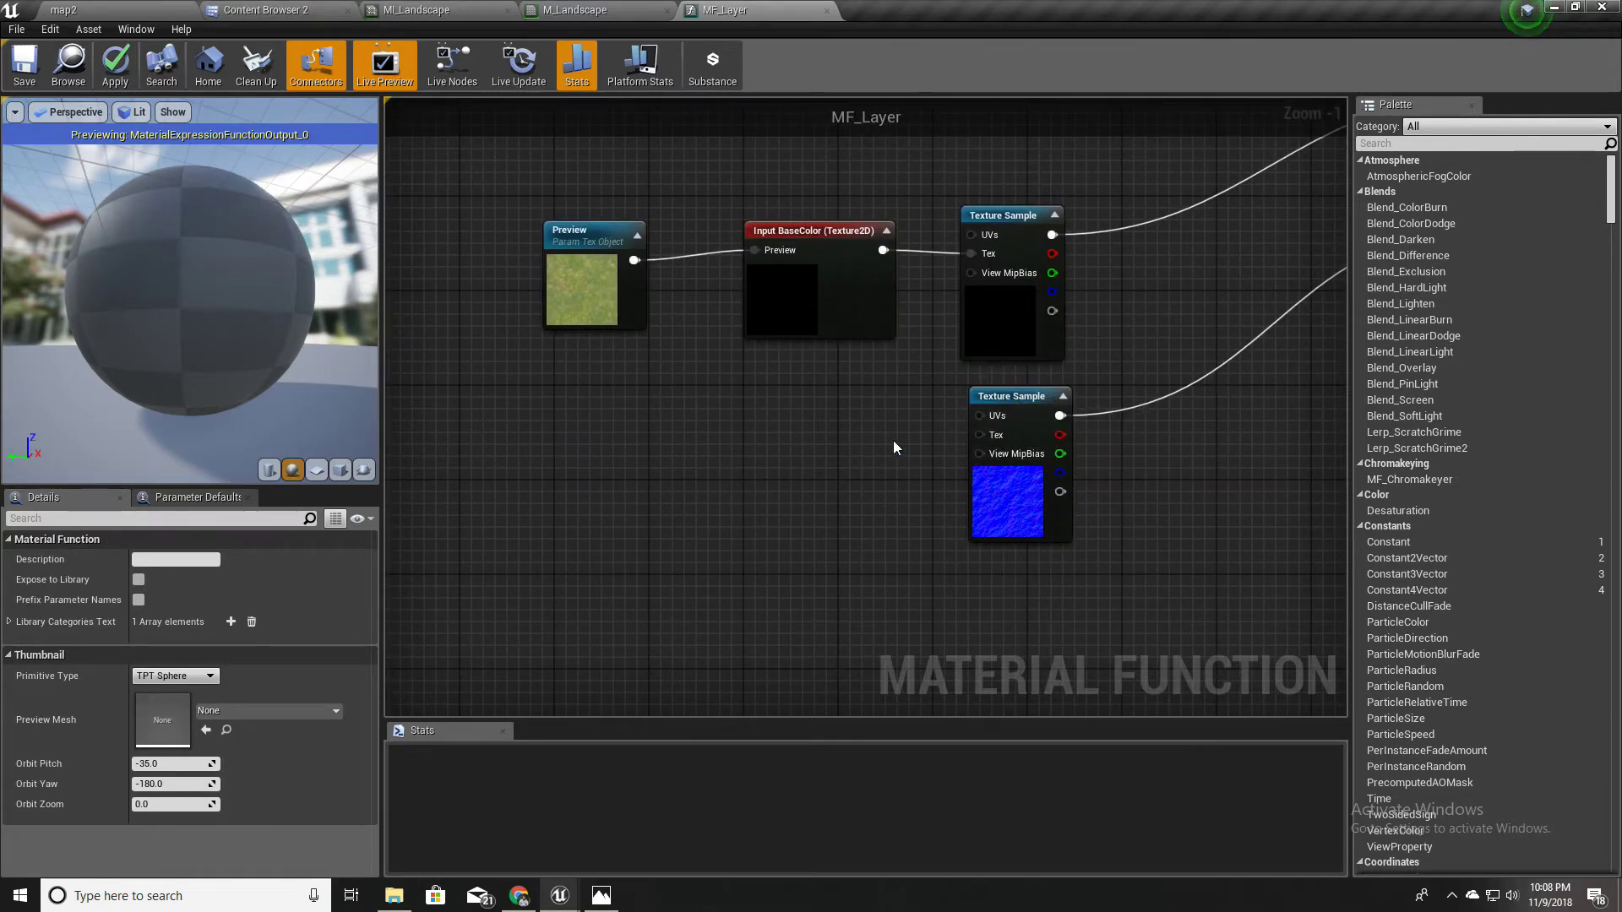
Step: Duplicate the Preview and Input BaseColor nodes, and connect the copied input to Tex on the lower Texture Sample
{"action": "right_click_drag", "start_coordinate": [939, 438], "coordinate": [964, 519]}
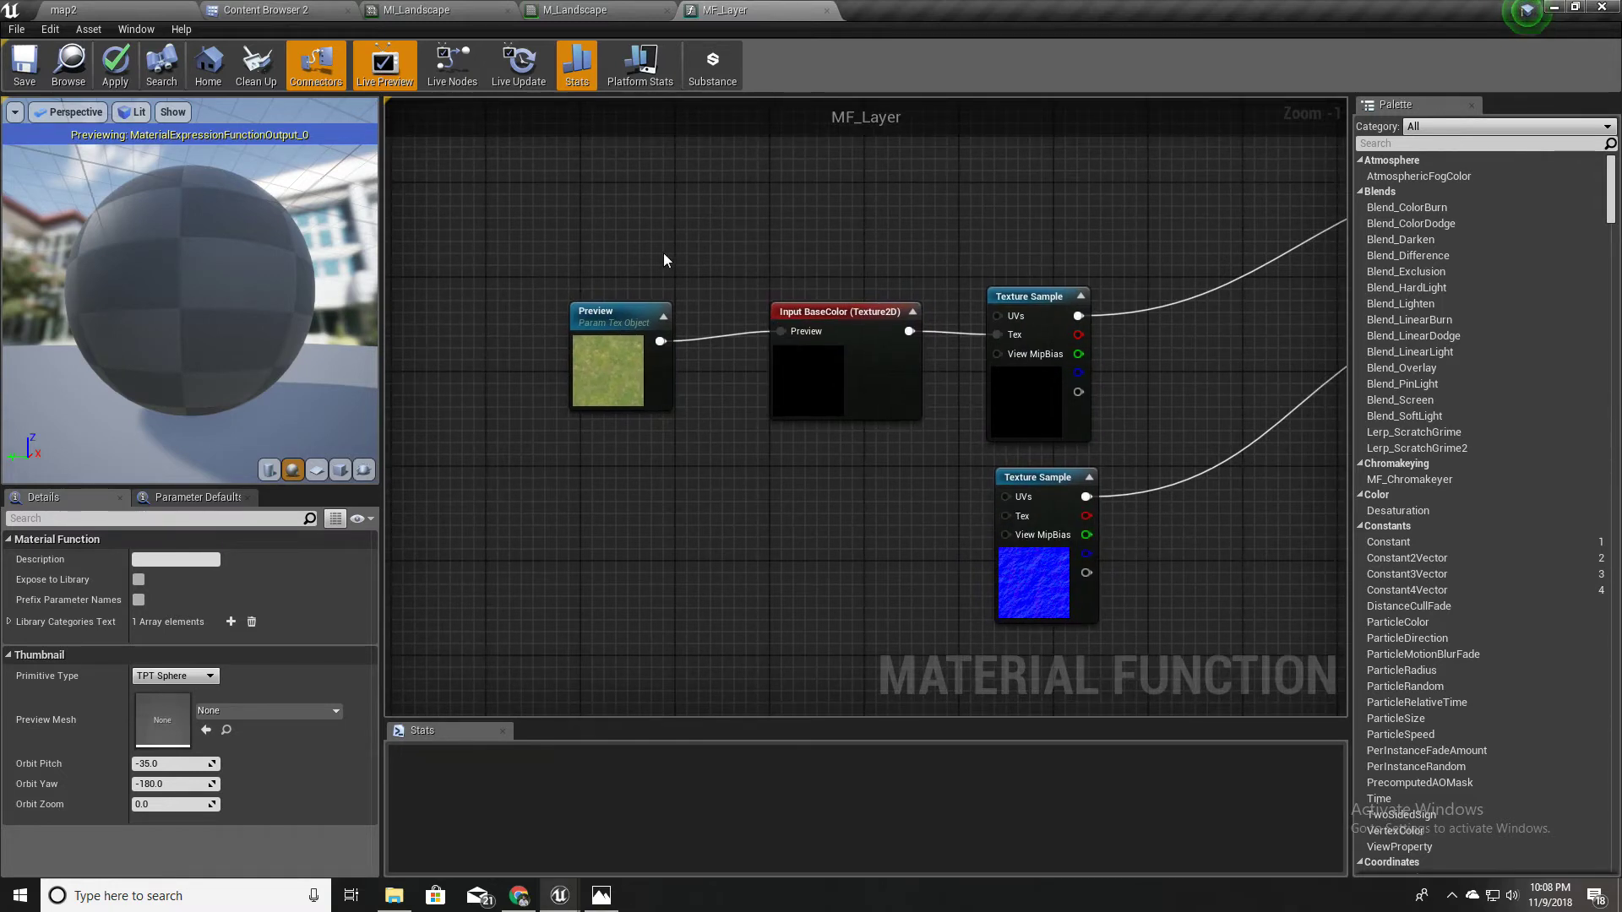
{"action": "left_click_drag", "start_coordinate": [662, 252], "coordinate": [844, 341]}
{"action": "key", "text": "ctrl+c"}
{"action": "key", "text": "ctrl+v"}
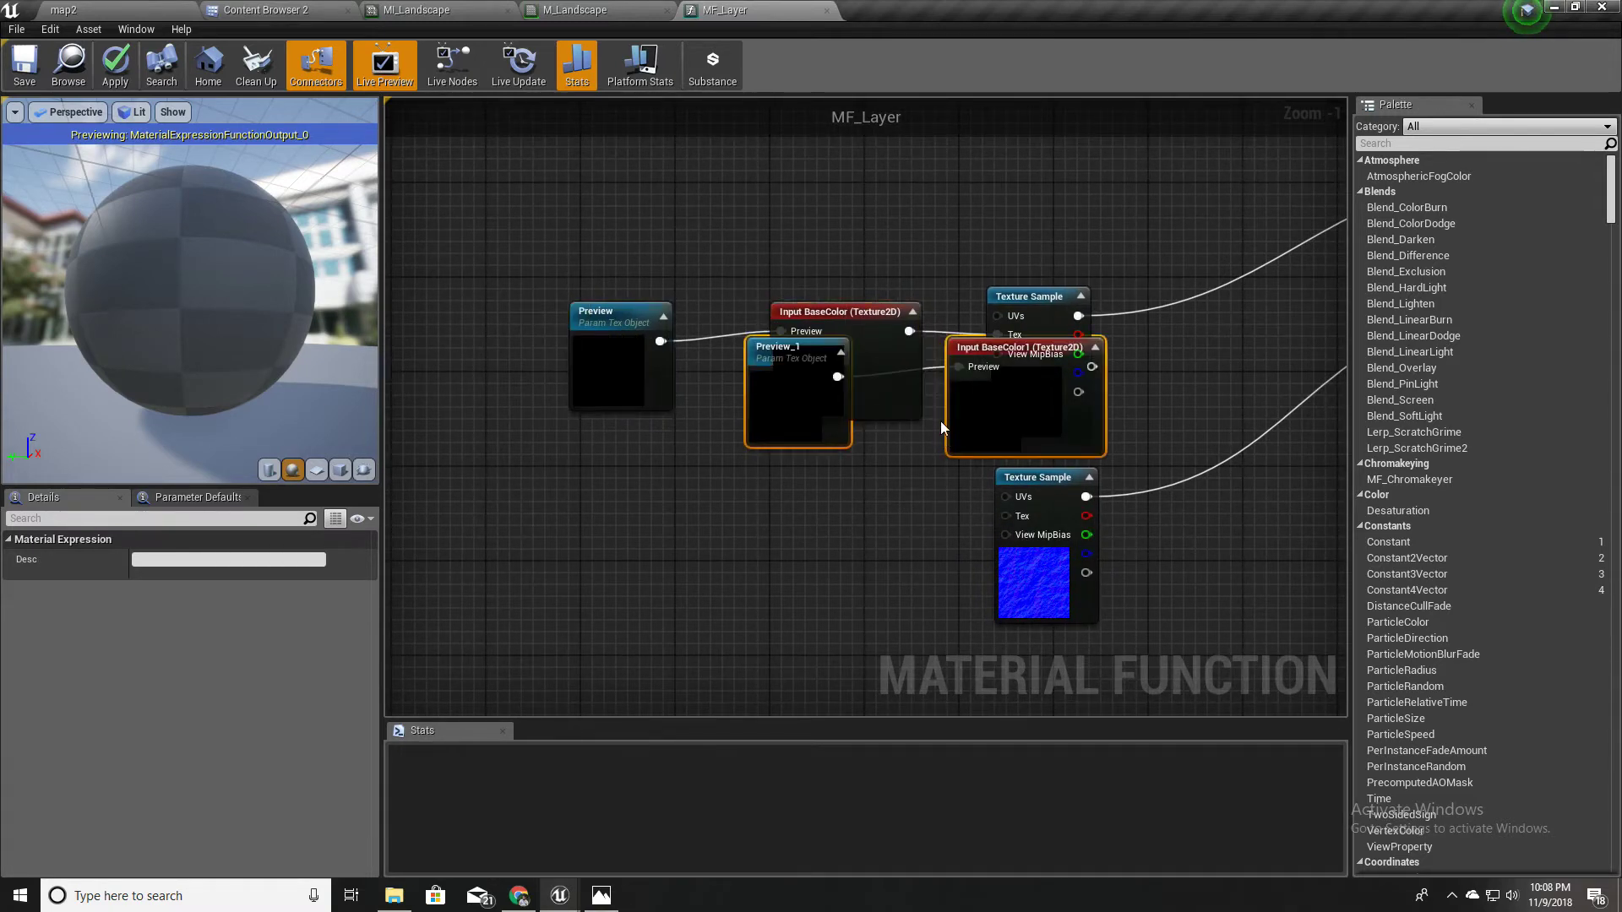
{"action": "left_click_drag", "start_coordinate": [940, 420], "coordinate": [844, 557]}
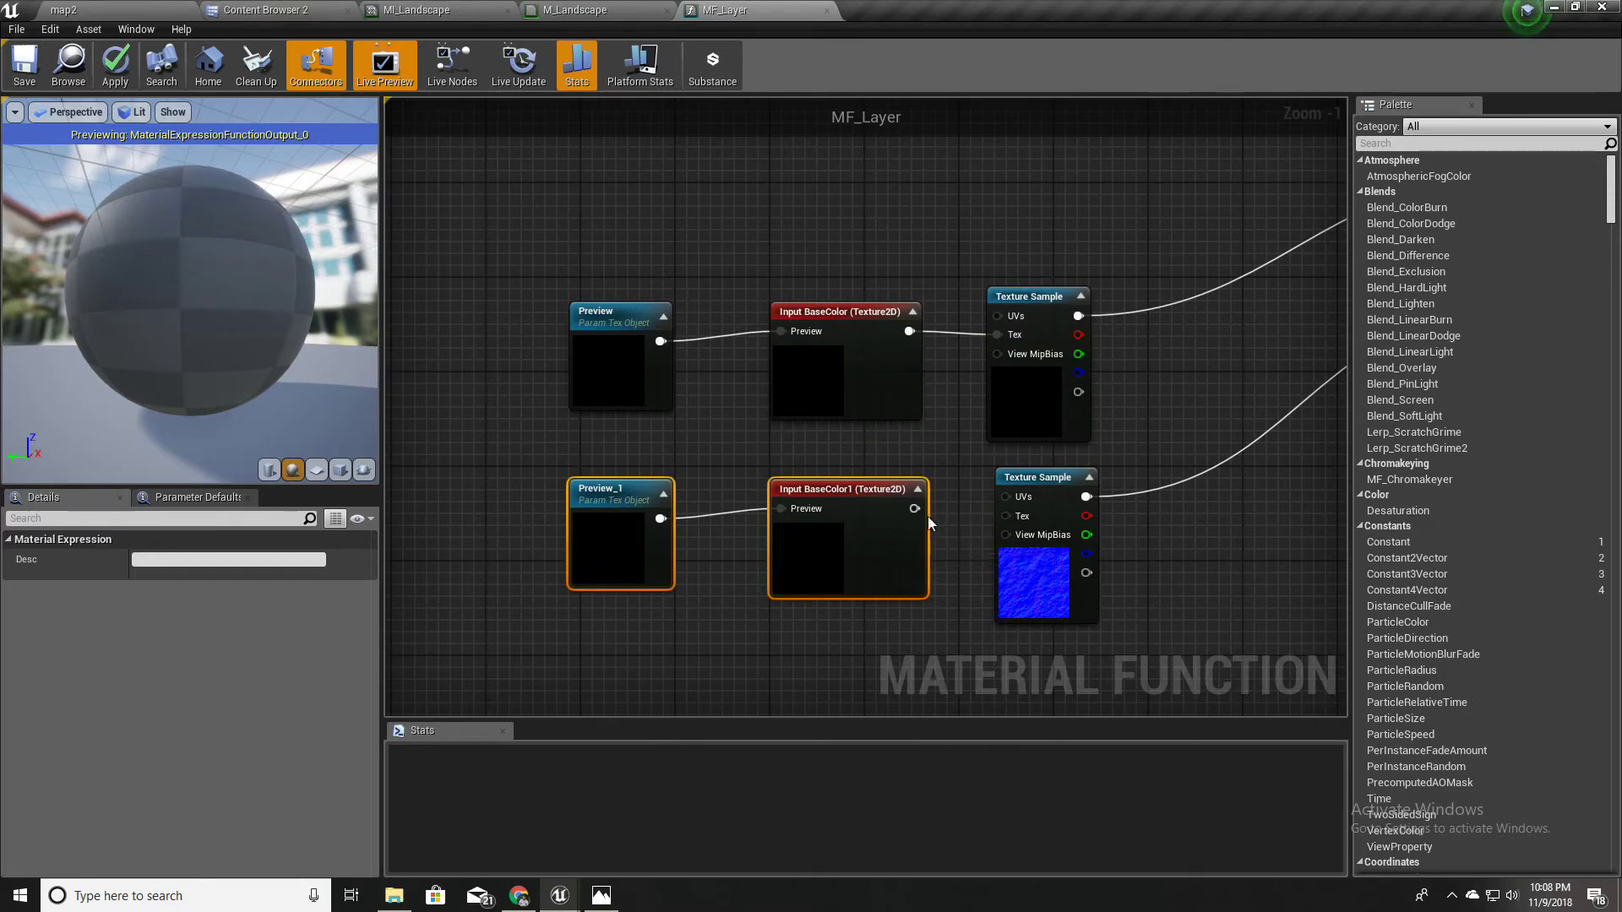
{"action": "left_click_drag", "start_coordinate": [927, 515], "coordinate": [1006, 517]}
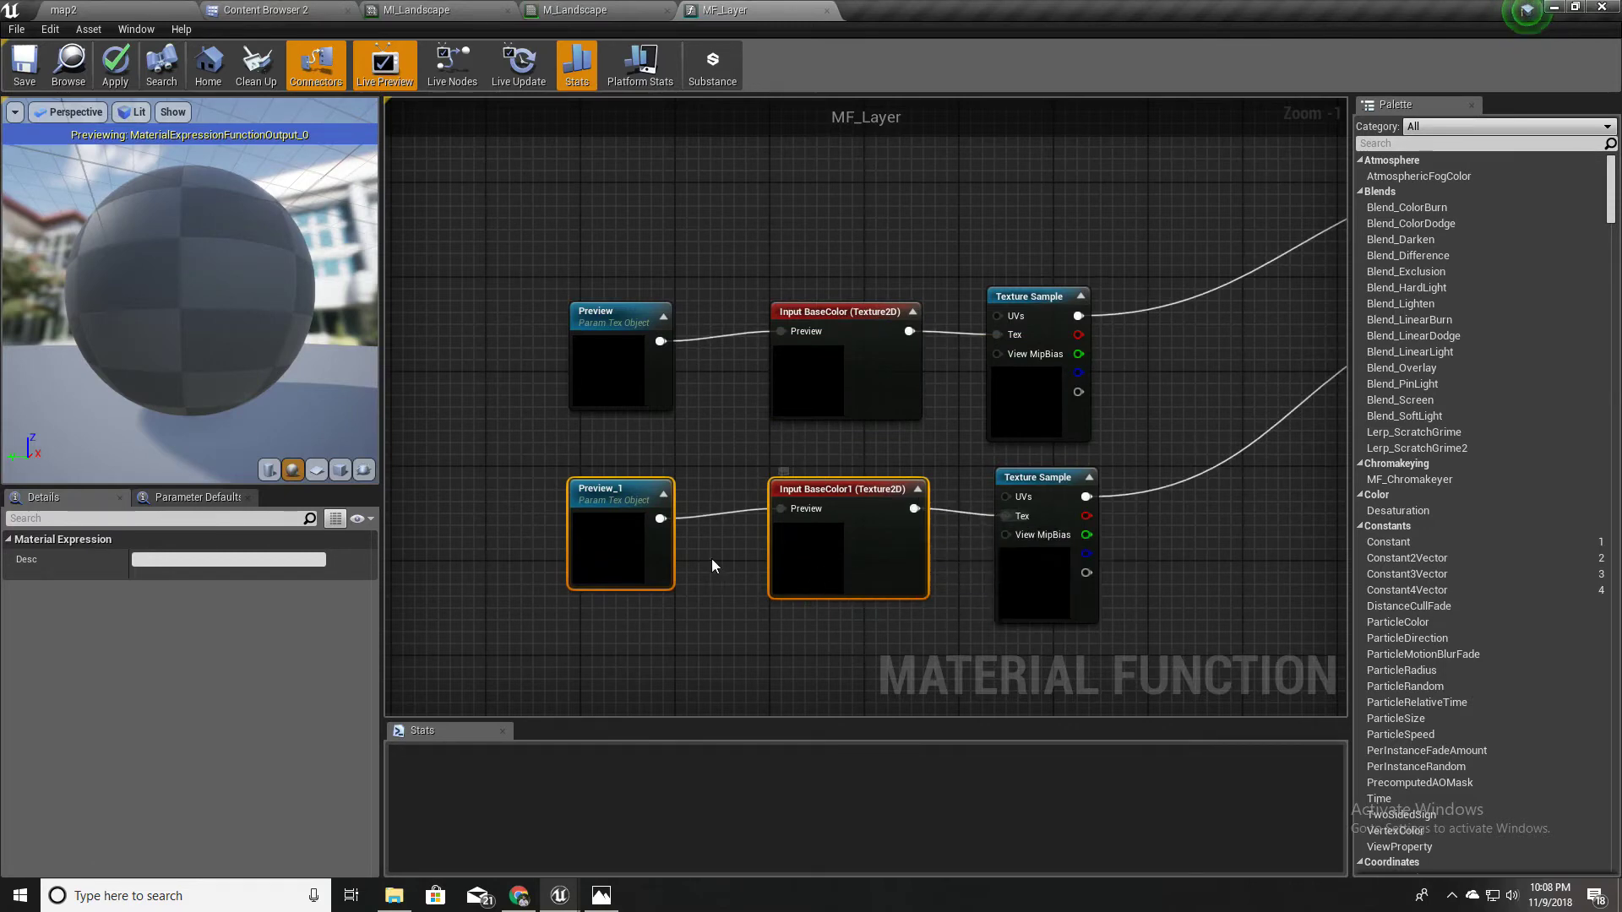
Step: Assign the texture T_Ground_Grass_N to the duplicated Preview_1 texture object parameter
{"action": "left_click", "coordinate": [626, 545]}
{"action": "left_click", "coordinate": [267, 667]}
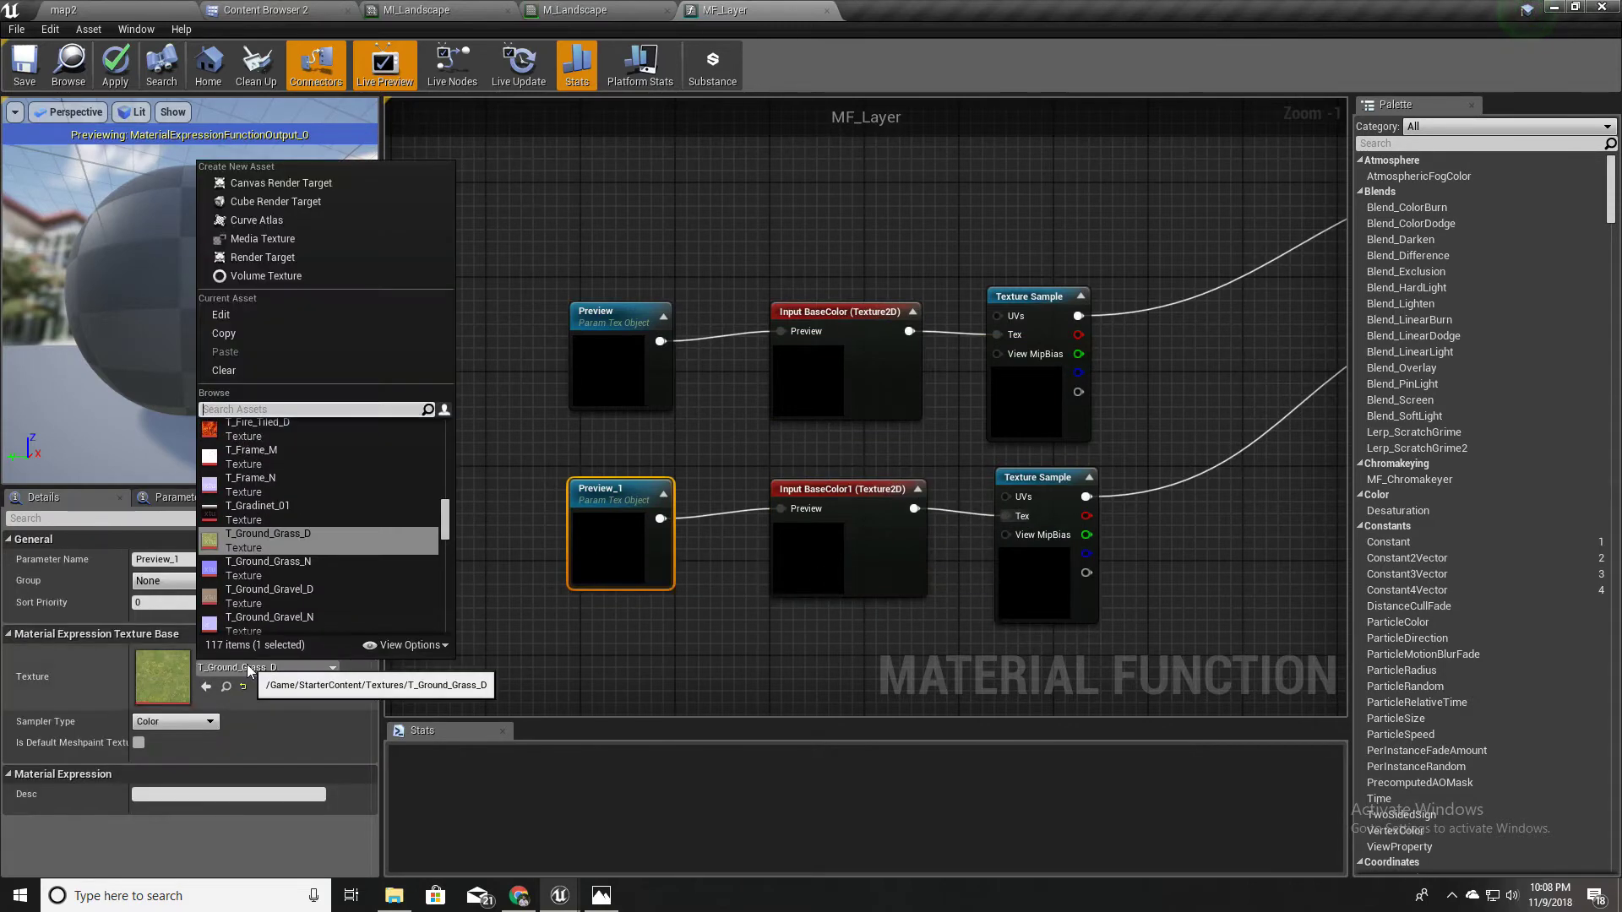
{"action": "left_click", "coordinate": [293, 559]}
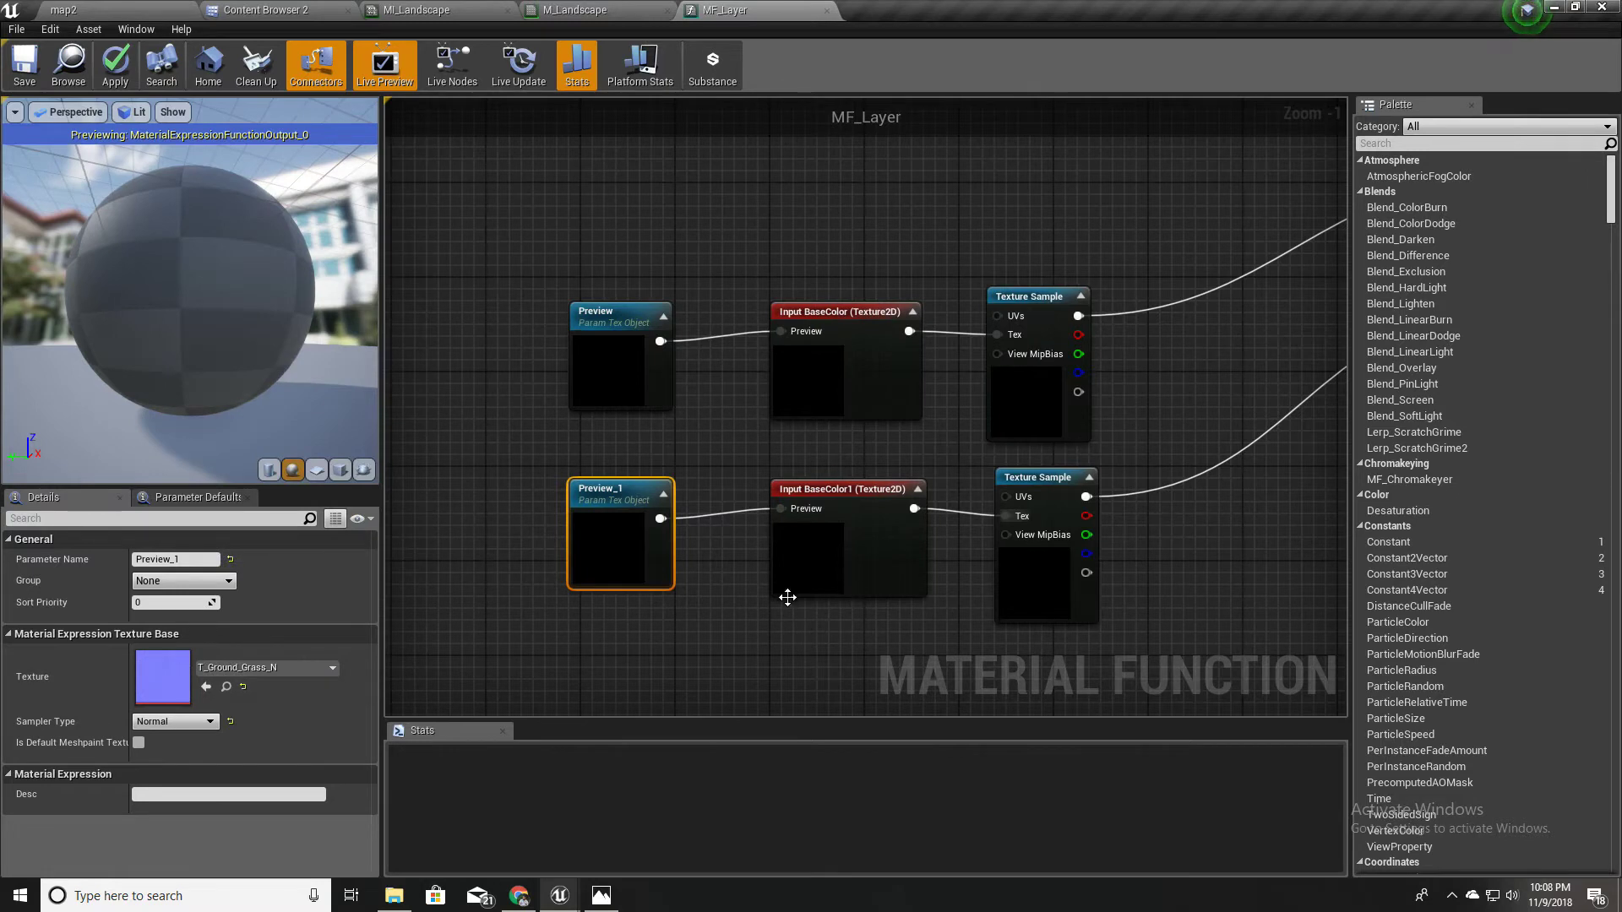
Step: Rename the duplicated Texture2D function input as Normal
{"action": "left_click", "coordinate": [839, 539]}
{"action": "left_click", "coordinate": [196, 559]}
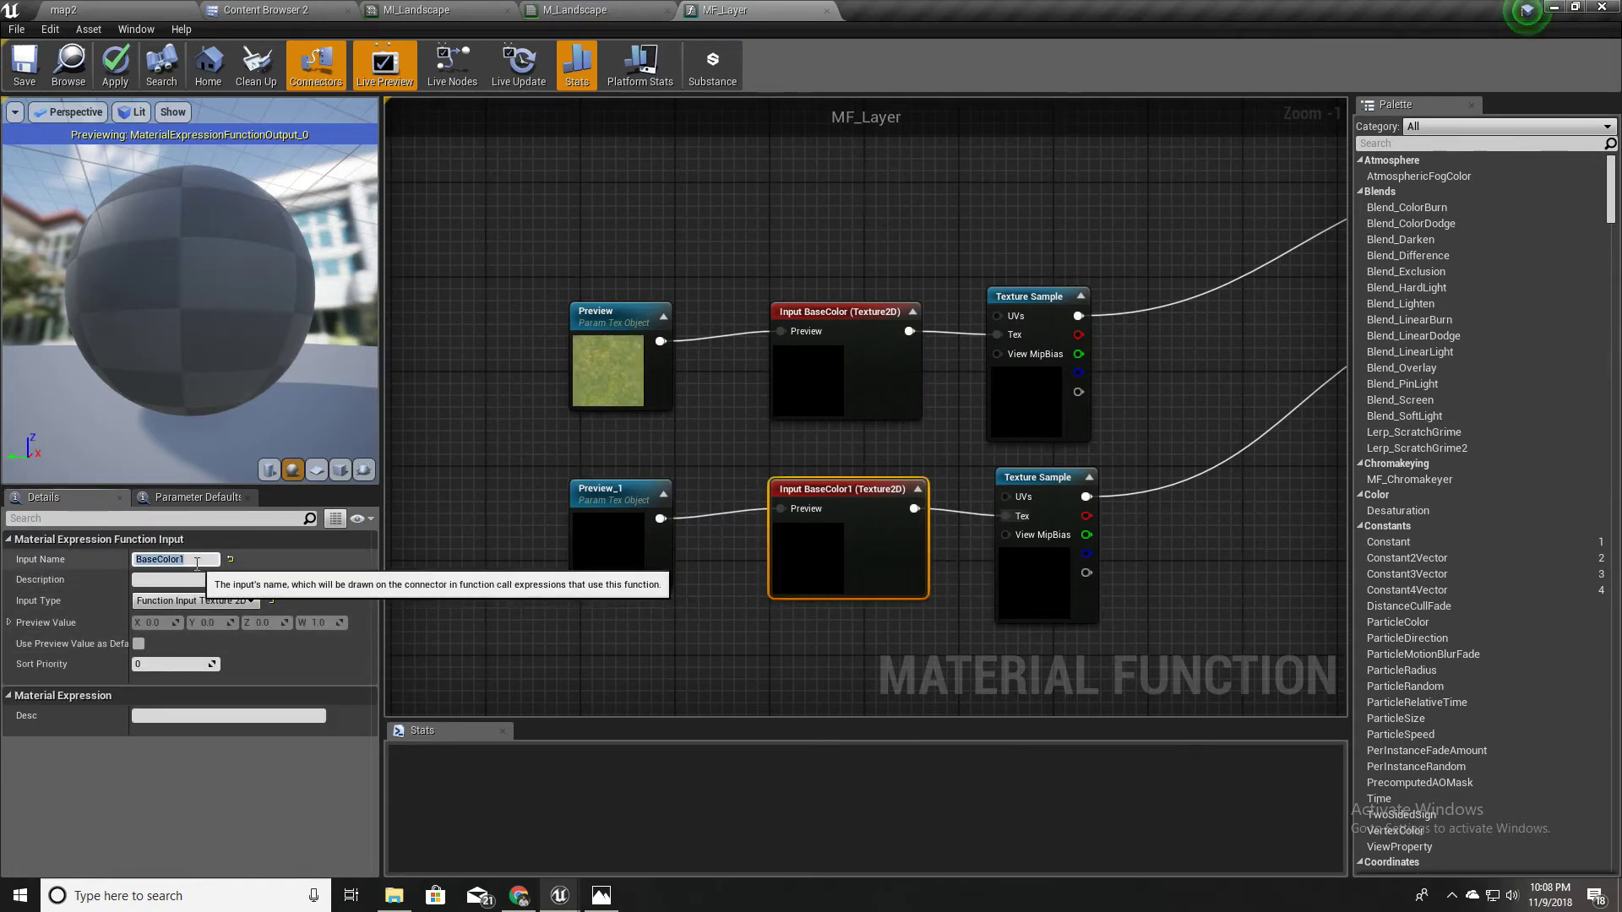
{"action": "type", "text": "B"}
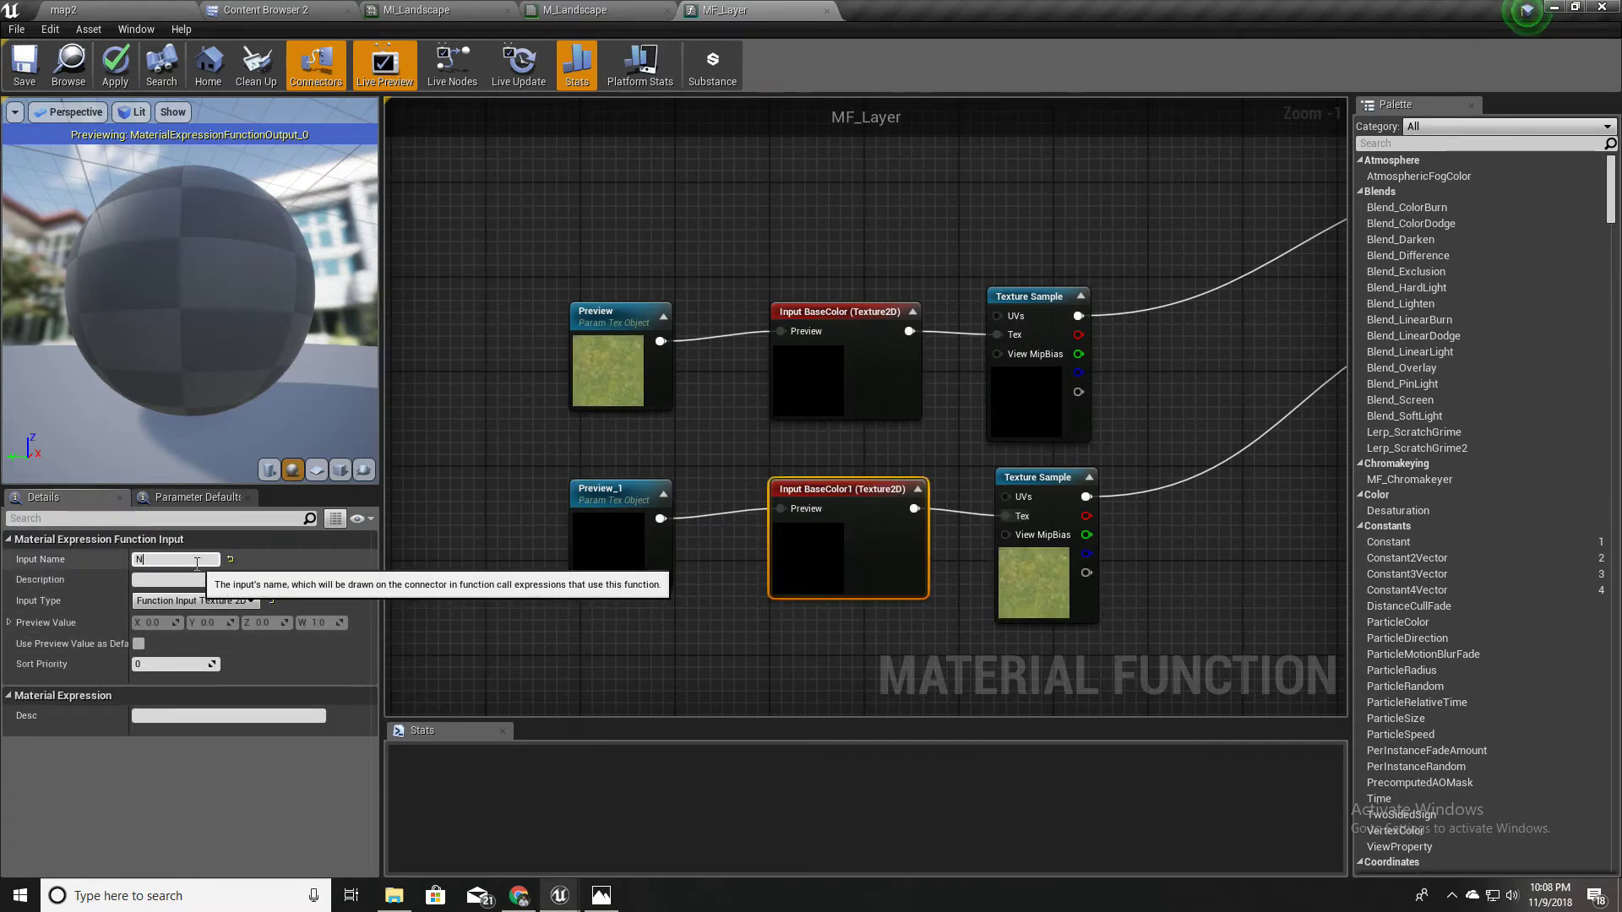
{"action": "type", "text": "ormal"}
{"action": "key", "text": "Return"}
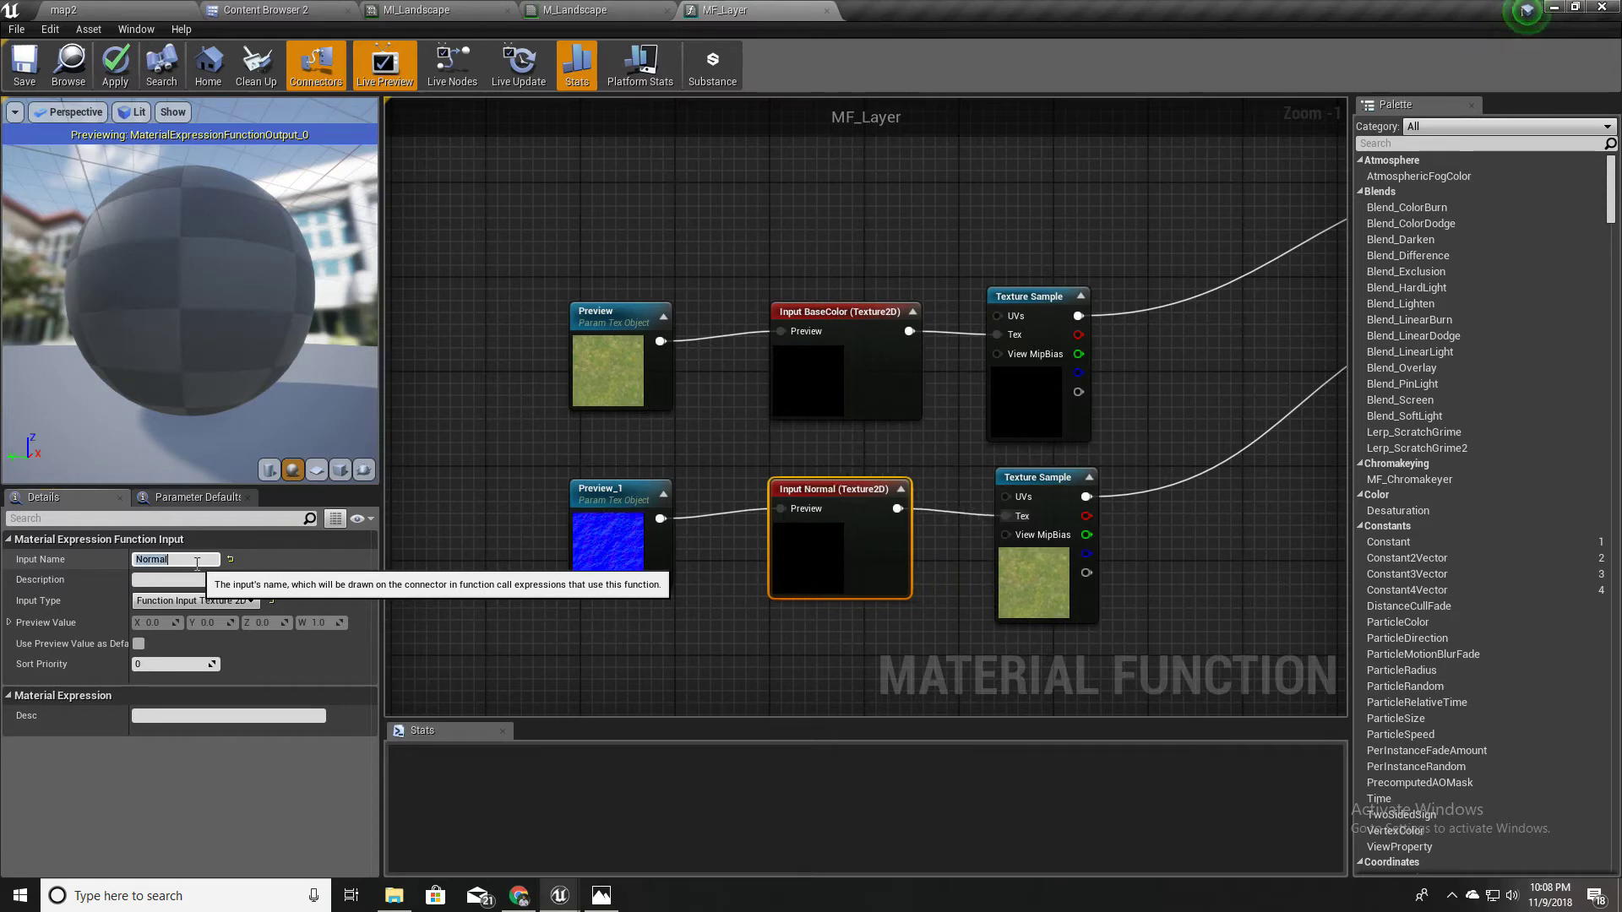
Step: Review the lower Texture Sample's settings and the material preview, and apply the MF_Layer changes
{"action": "right_click_drag", "start_coordinate": [771, 440], "coordinate": [681, 405]}
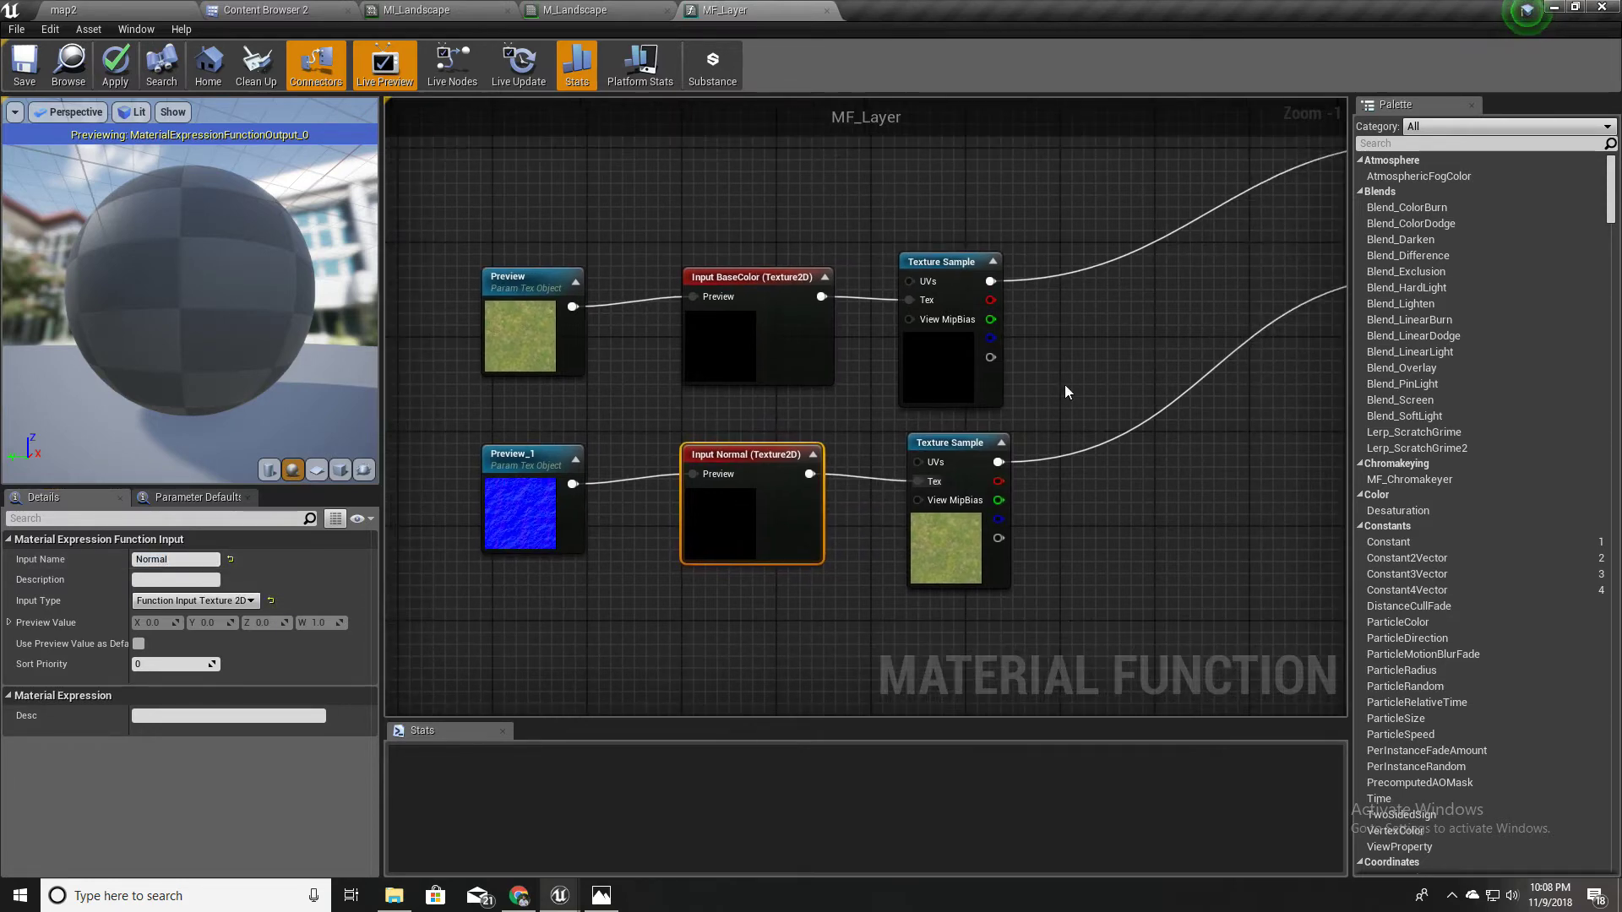
{"action": "right_click_drag", "start_coordinate": [1103, 377], "coordinate": [1038, 376]}
{"action": "left_click", "coordinate": [855, 530]}
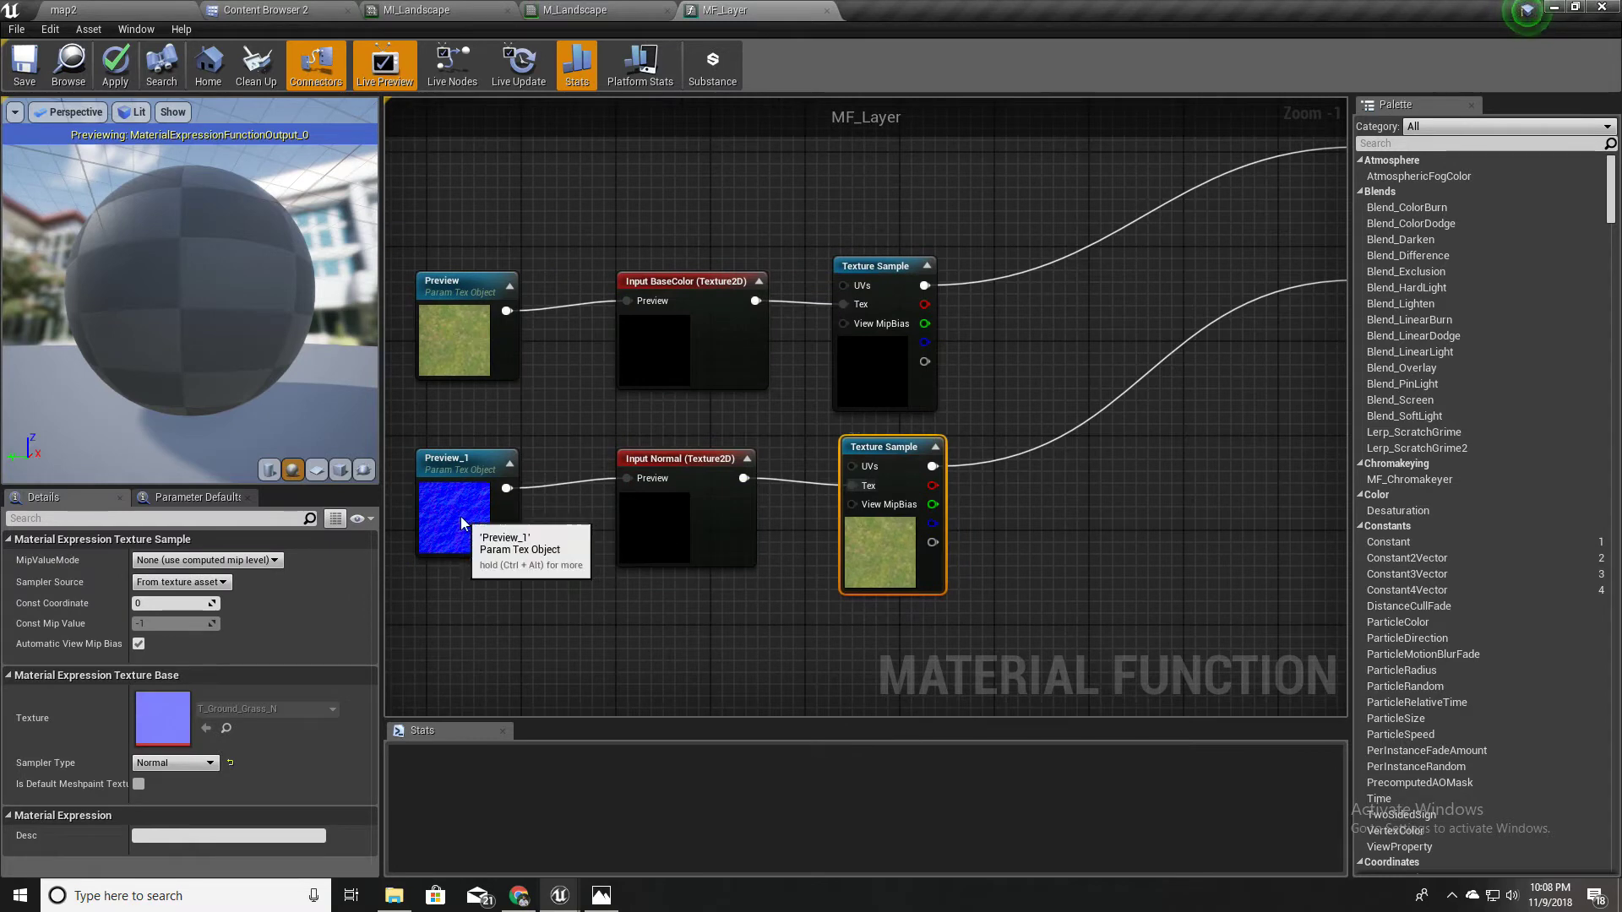
{"action": "left_click", "coordinate": [510, 522]}
{"action": "left_click", "coordinate": [904, 545]}
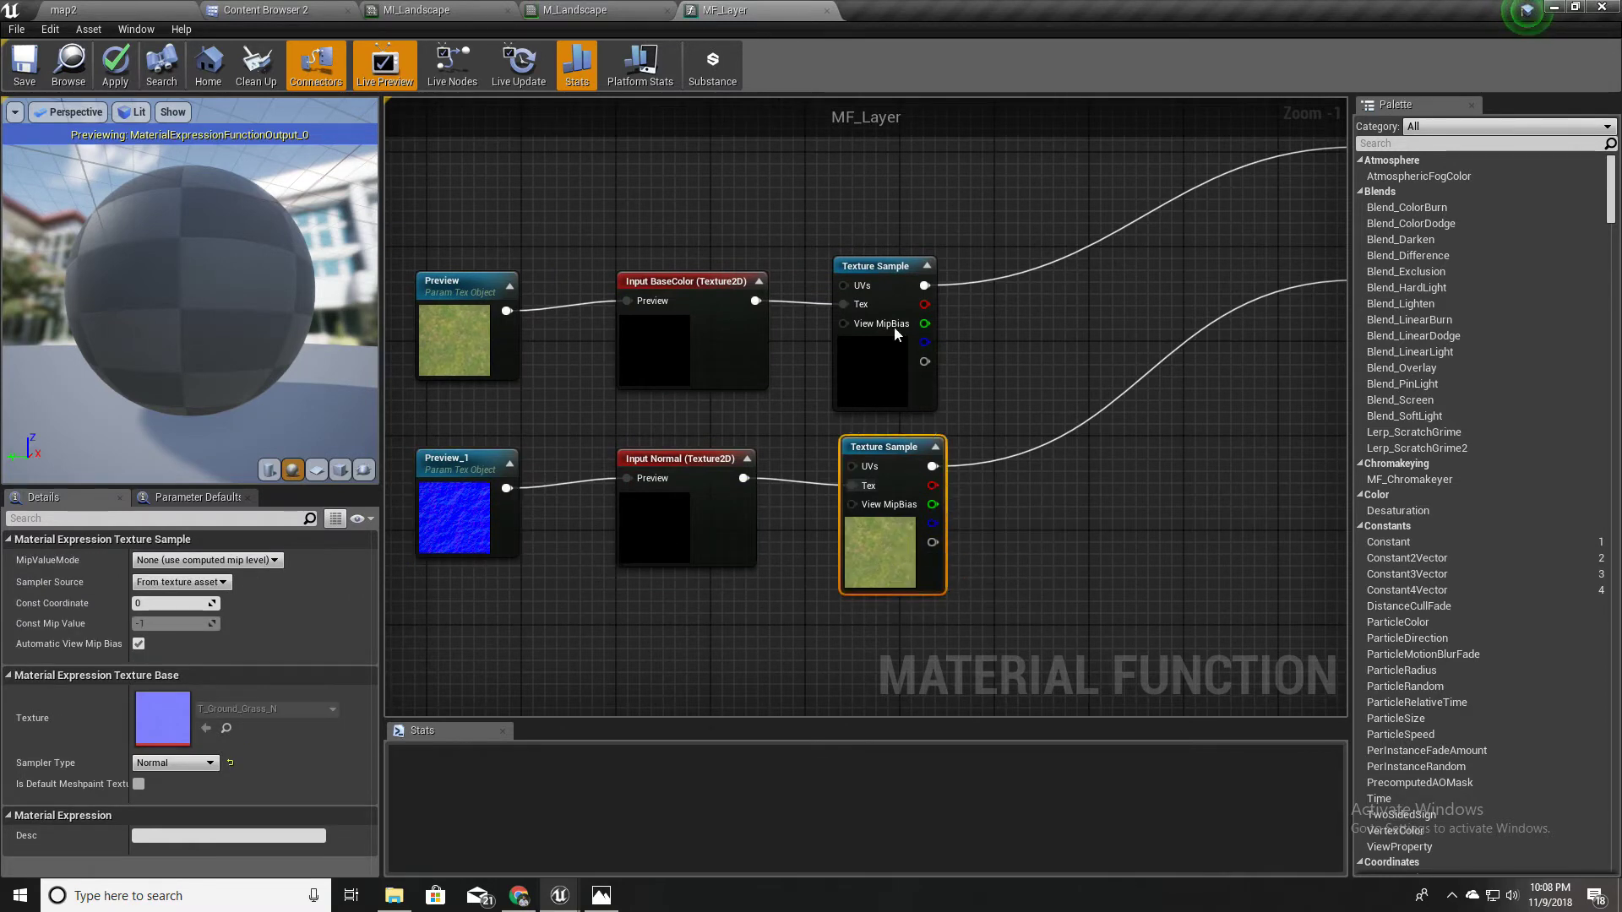
{"action": "right_click_drag", "start_coordinate": [1051, 301], "coordinate": [1076, 313]}
{"action": "left_click_drag", "start_coordinate": [193, 221], "coordinate": [192, 188]}
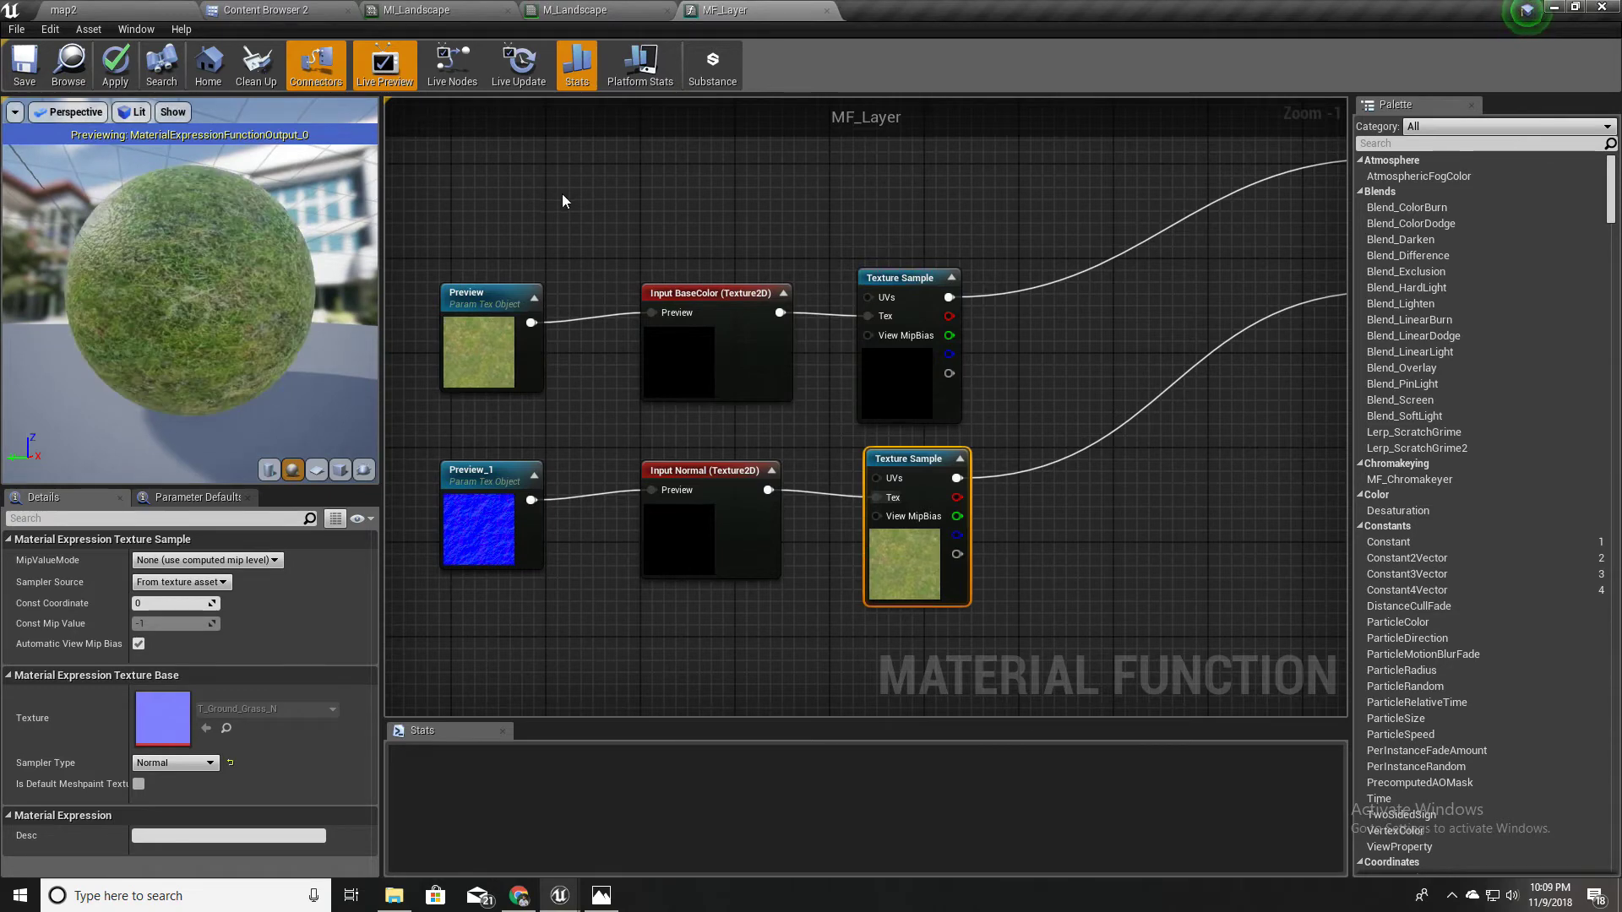
{"action": "right_click_drag", "start_coordinate": [561, 195], "coordinate": [610, 208]}
{"action": "right_click_drag", "start_coordinate": [730, 331], "coordinate": [647, 344]}
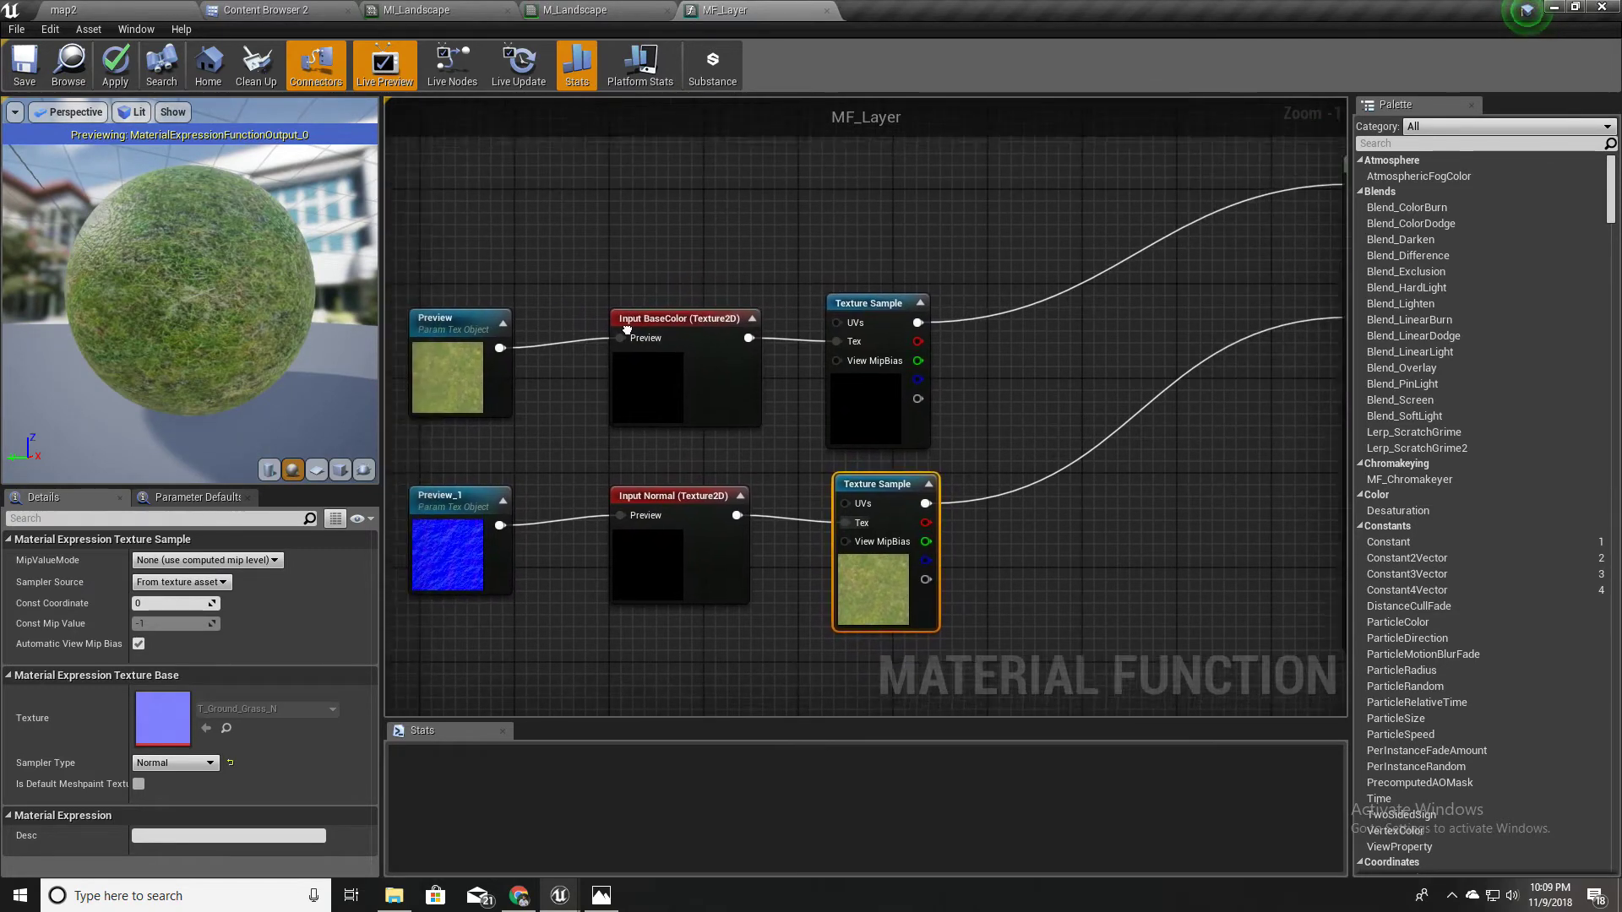
{"action": "scroll", "coordinate": [887, 366], "scroll_direction": "down", "scroll_amount": 1}
{"action": "right_click_drag", "start_coordinate": [908, 371], "coordinate": [953, 386]}
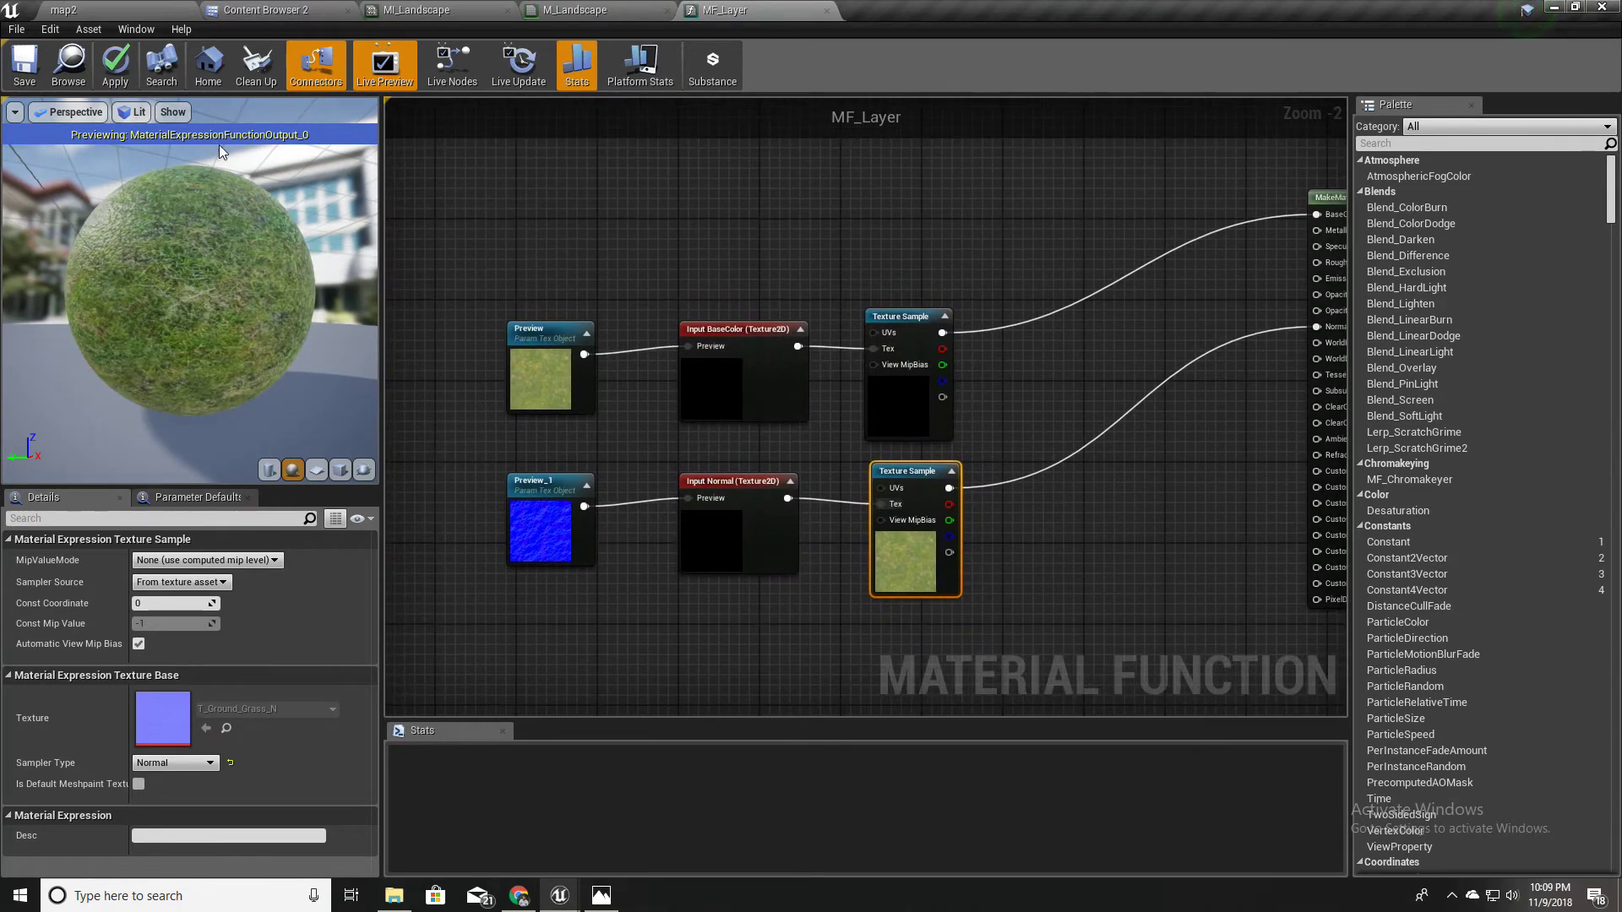
{"action": "left_click", "coordinate": [131, 80]}
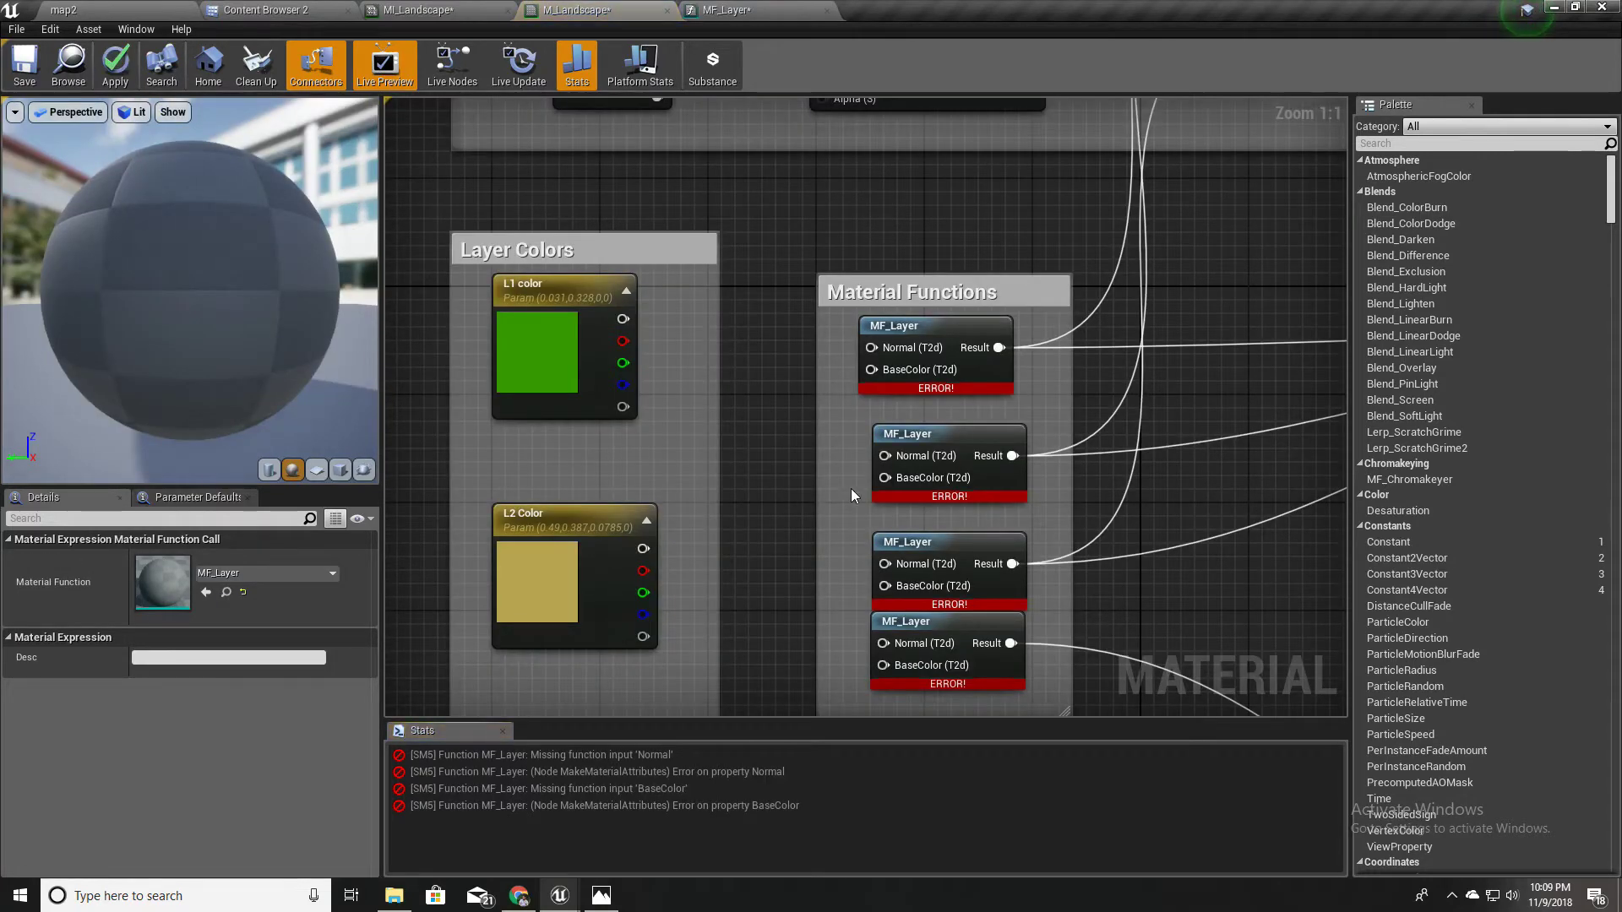
Step: Delete the four color parameters, L1 to L4, from the Layer Colors group in M_Landscape
{"action": "right_click_drag", "start_coordinate": [849, 488], "coordinate": [795, 387]}
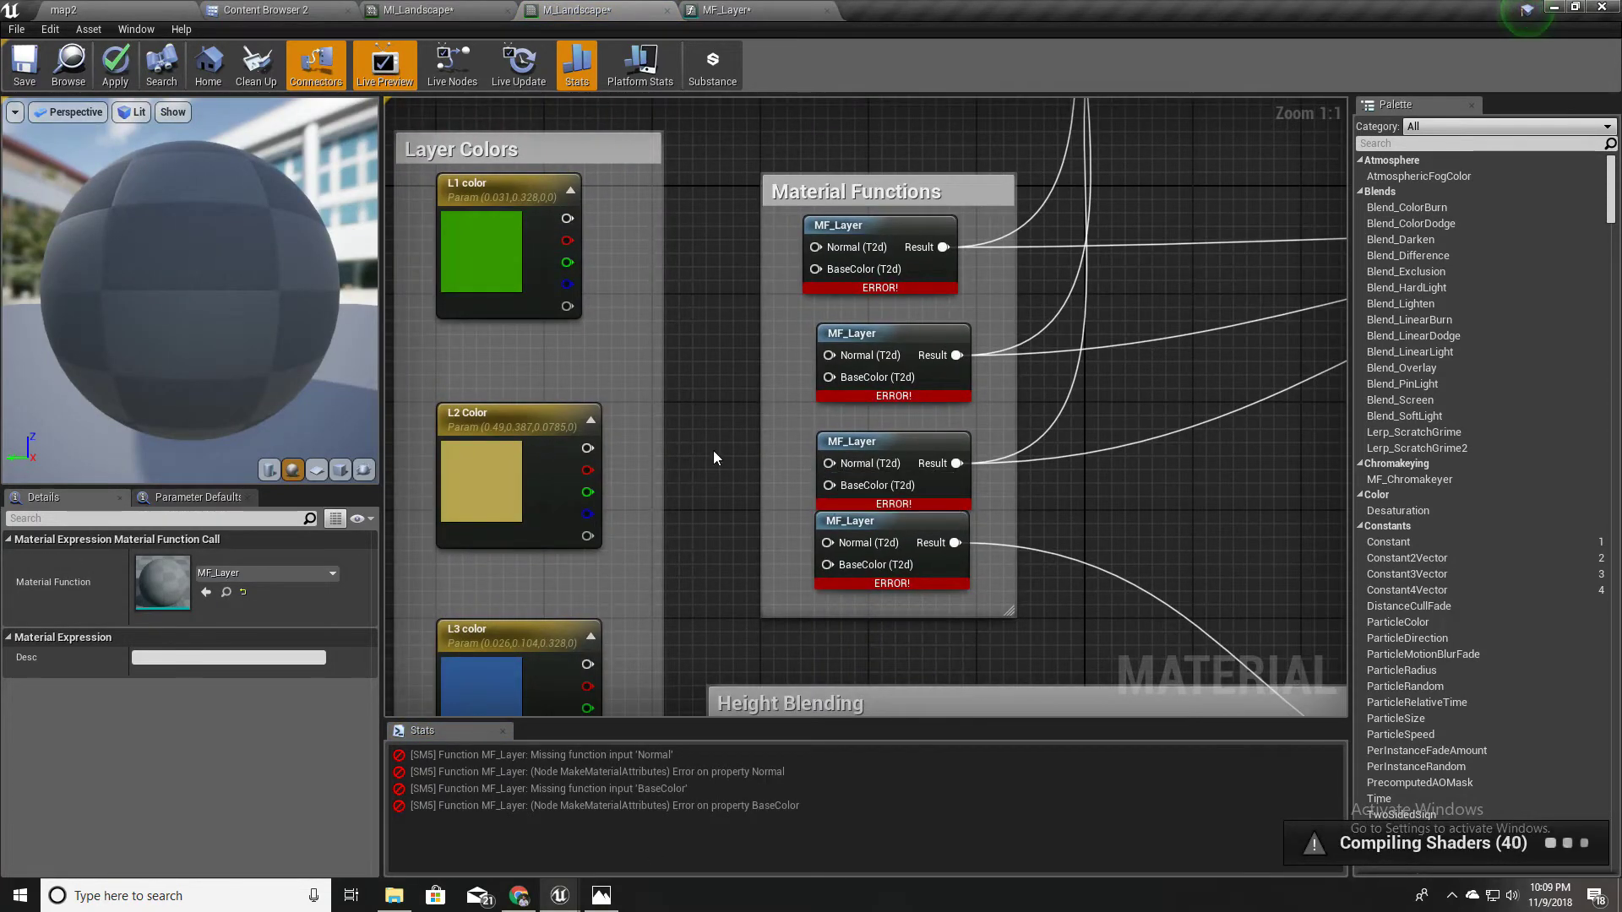
{"action": "right_click_drag", "start_coordinate": [713, 449], "coordinate": [753, 438]}
{"action": "scroll", "coordinate": [760, 428], "scroll_direction": "down", "scroll_amount": 1}
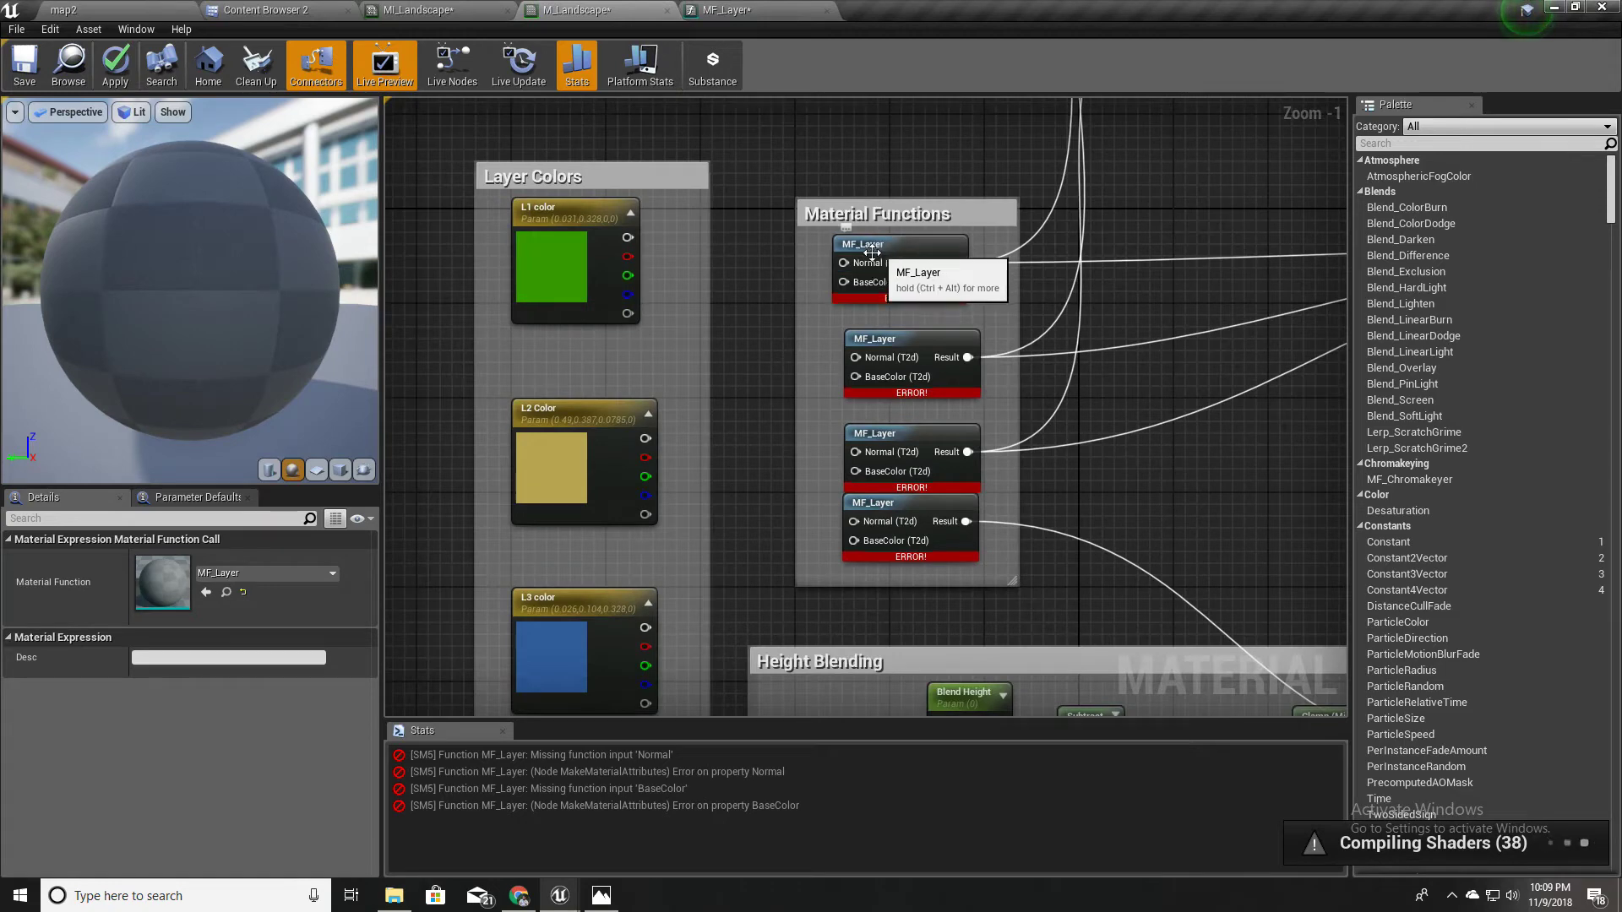
{"action": "right_click_drag", "start_coordinate": [739, 362], "coordinate": [769, 208]}
{"action": "scroll", "coordinate": [769, 215], "scroll_direction": "down", "scroll_amount": 5}
{"action": "scroll", "coordinate": [757, 272], "scroll_direction": "up", "scroll_amount": 2}
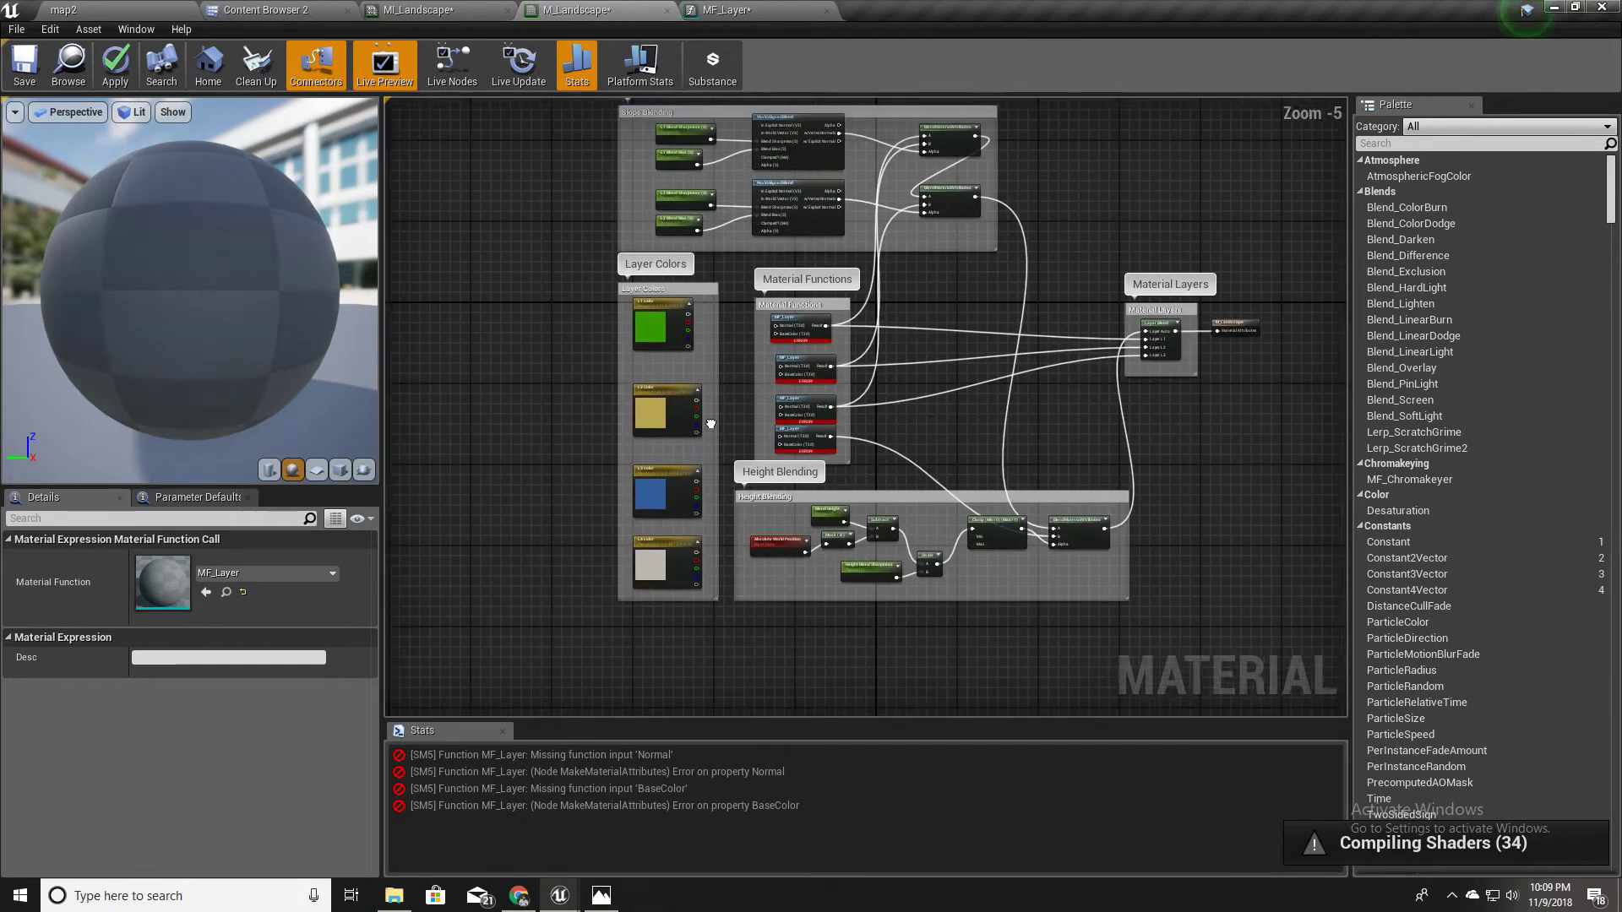
{"action": "scroll", "coordinate": [622, 312], "scroll_direction": "up", "scroll_amount": 1}
{"action": "left_click_drag", "start_coordinate": [623, 318], "coordinate": [688, 546]}
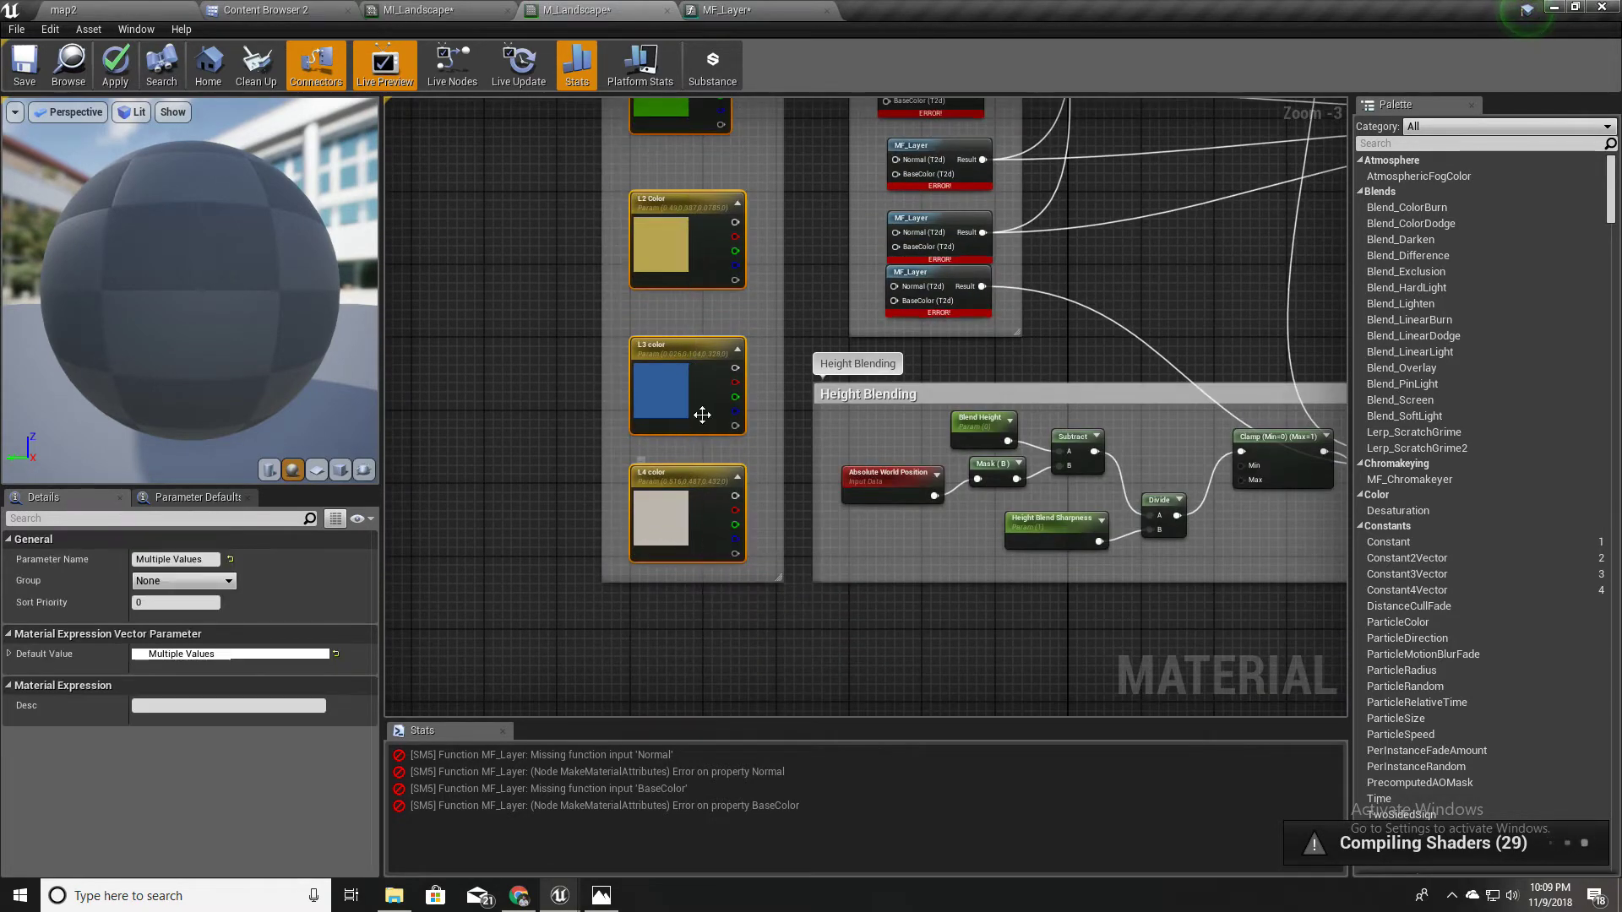
{"action": "key", "text": "Delete"}
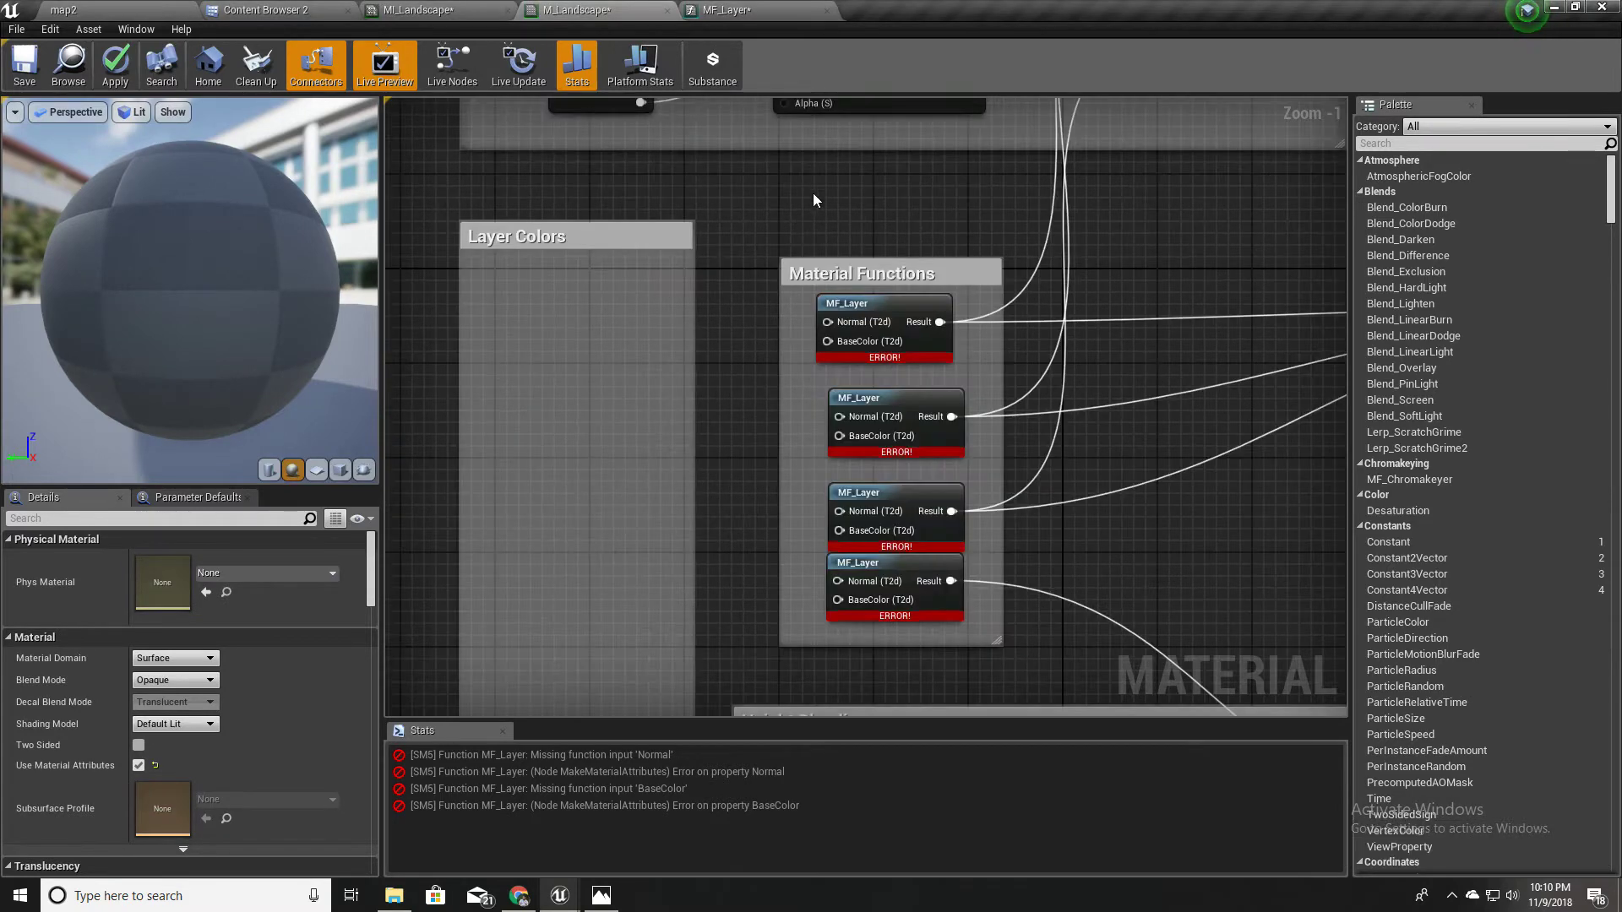
Step: Promote the first MF_Layer node's BaseColor input to a parameter in the Layer Colors group, named L1 Texture
{"action": "right_click", "coordinate": [840, 342]}
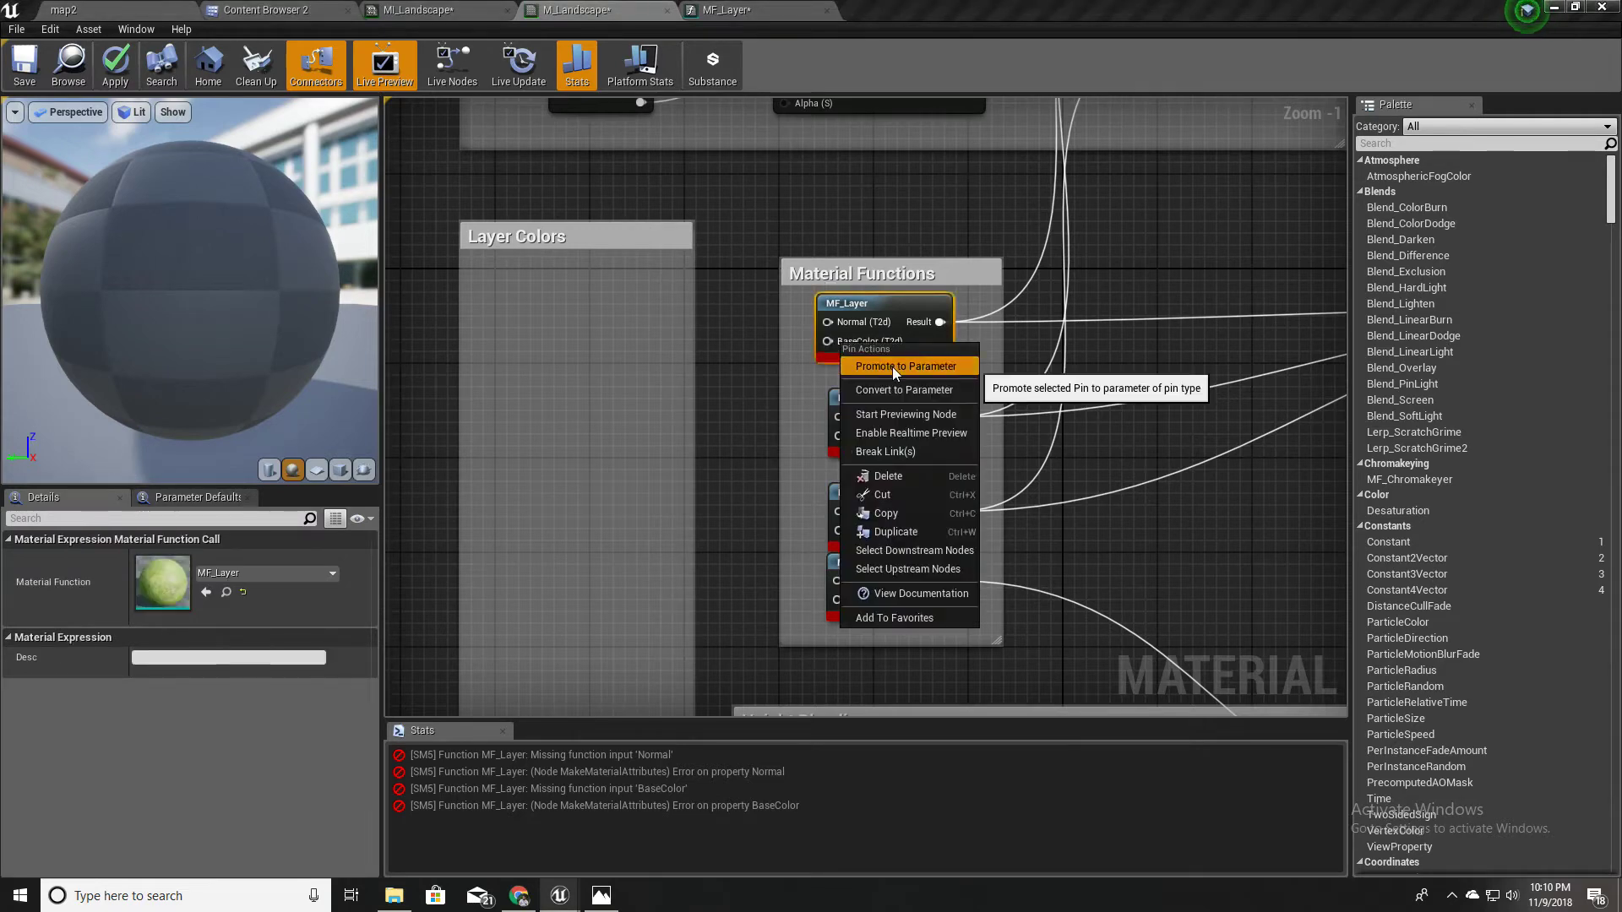
{"action": "left_click", "coordinate": [892, 367]}
{"action": "left_click_drag", "start_coordinate": [831, 372], "coordinate": [532, 332]}
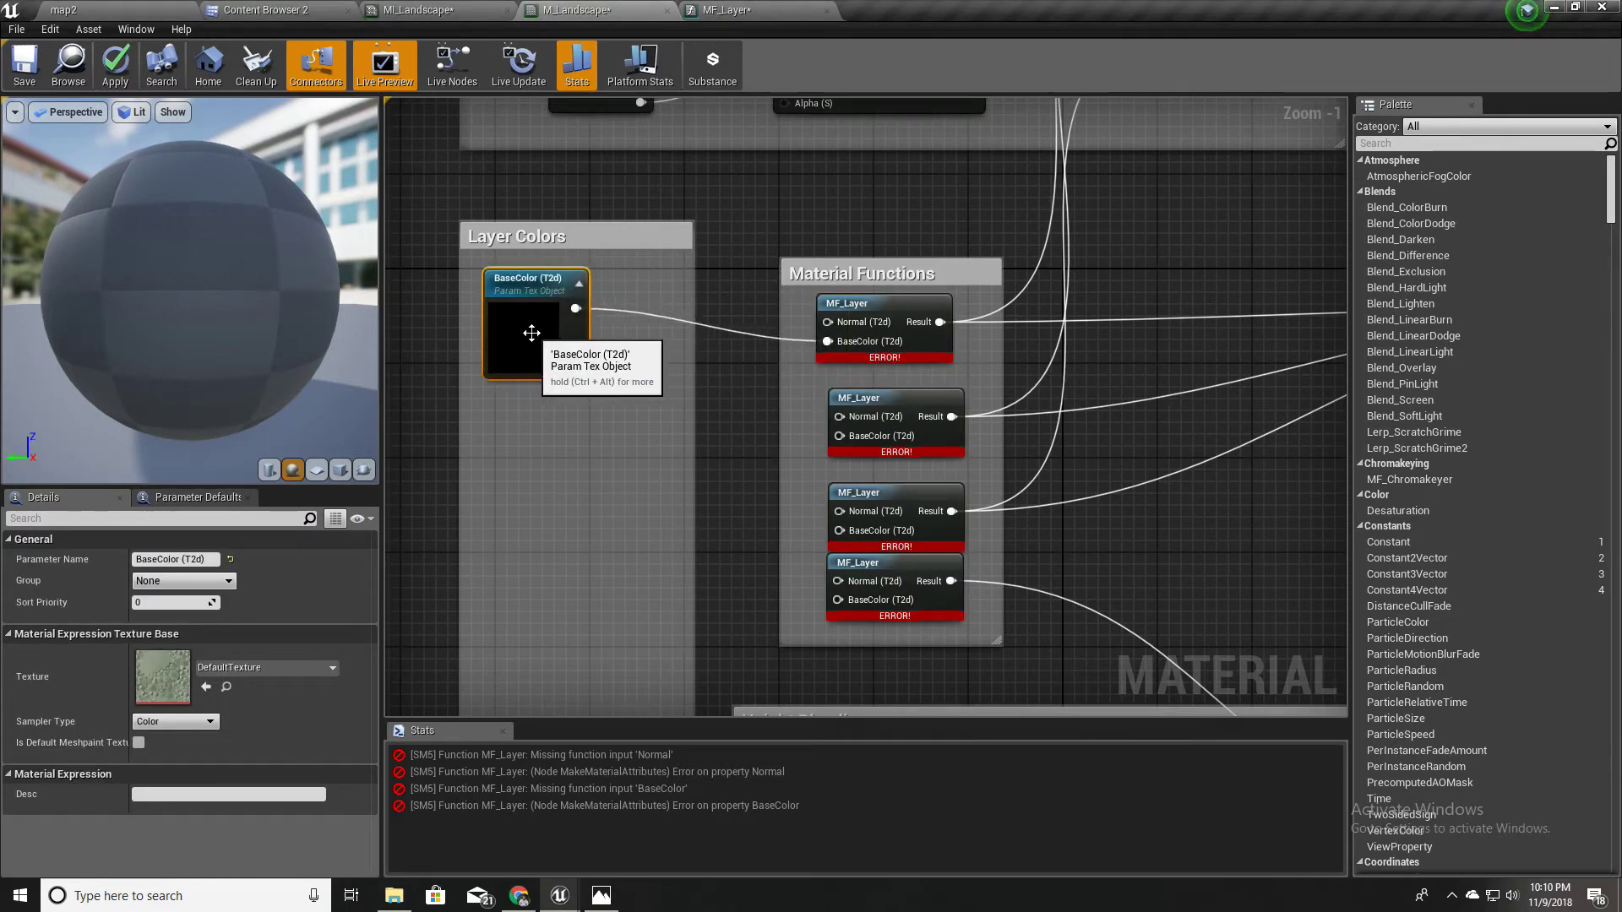
{"action": "left_click", "coordinate": [213, 560]}
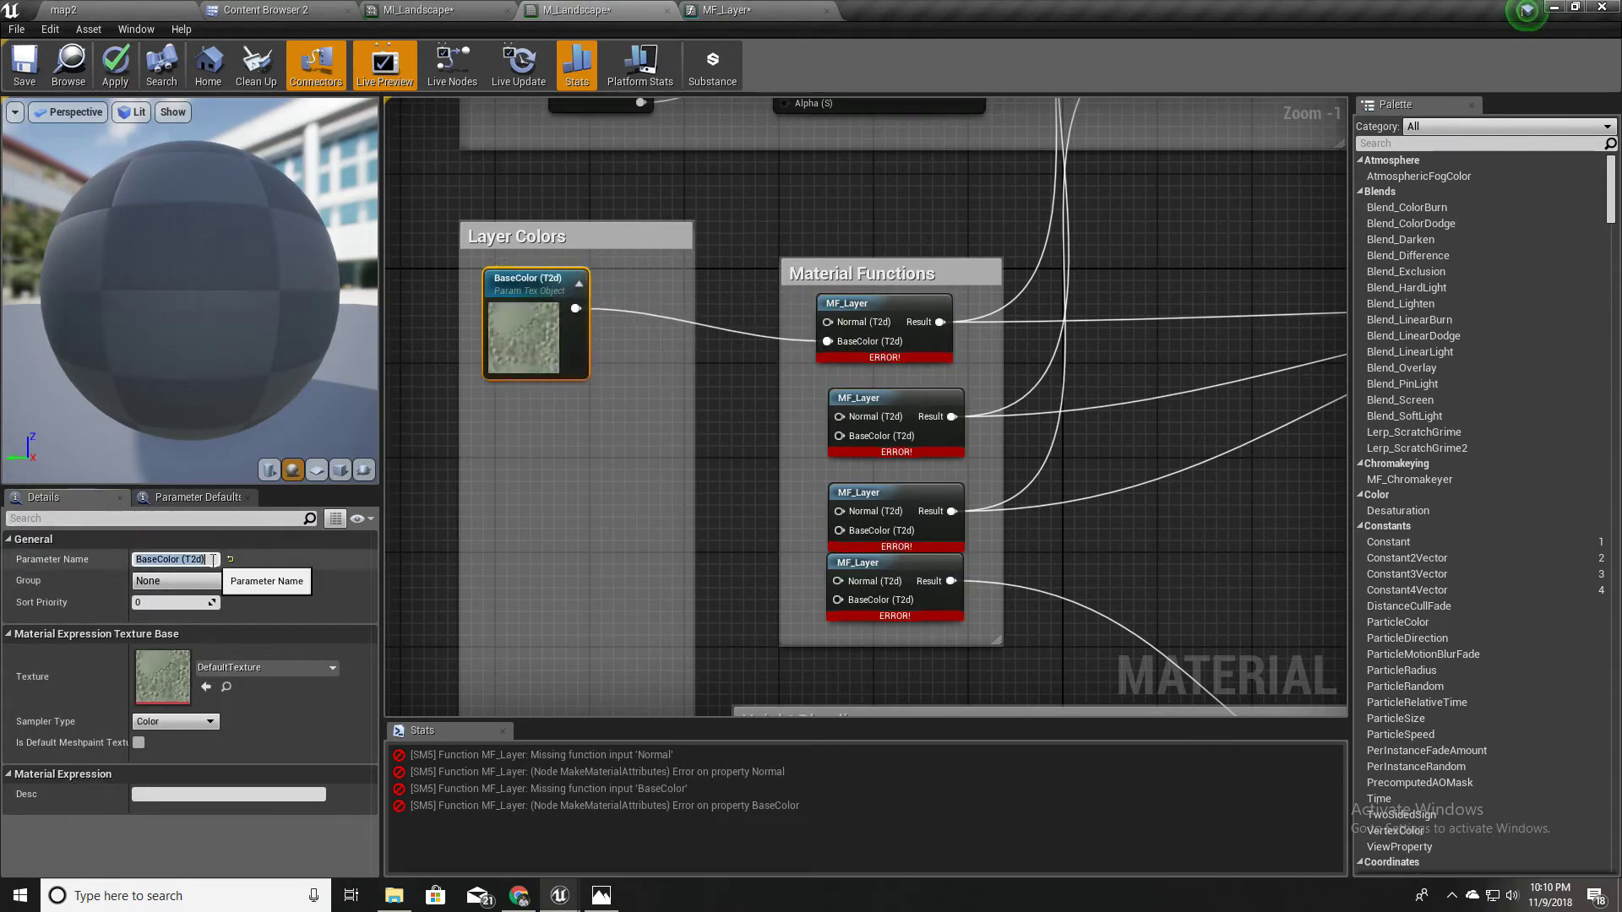
{"action": "type", "text": "L1 Texture"}
{"action": "key", "text": "Return"}
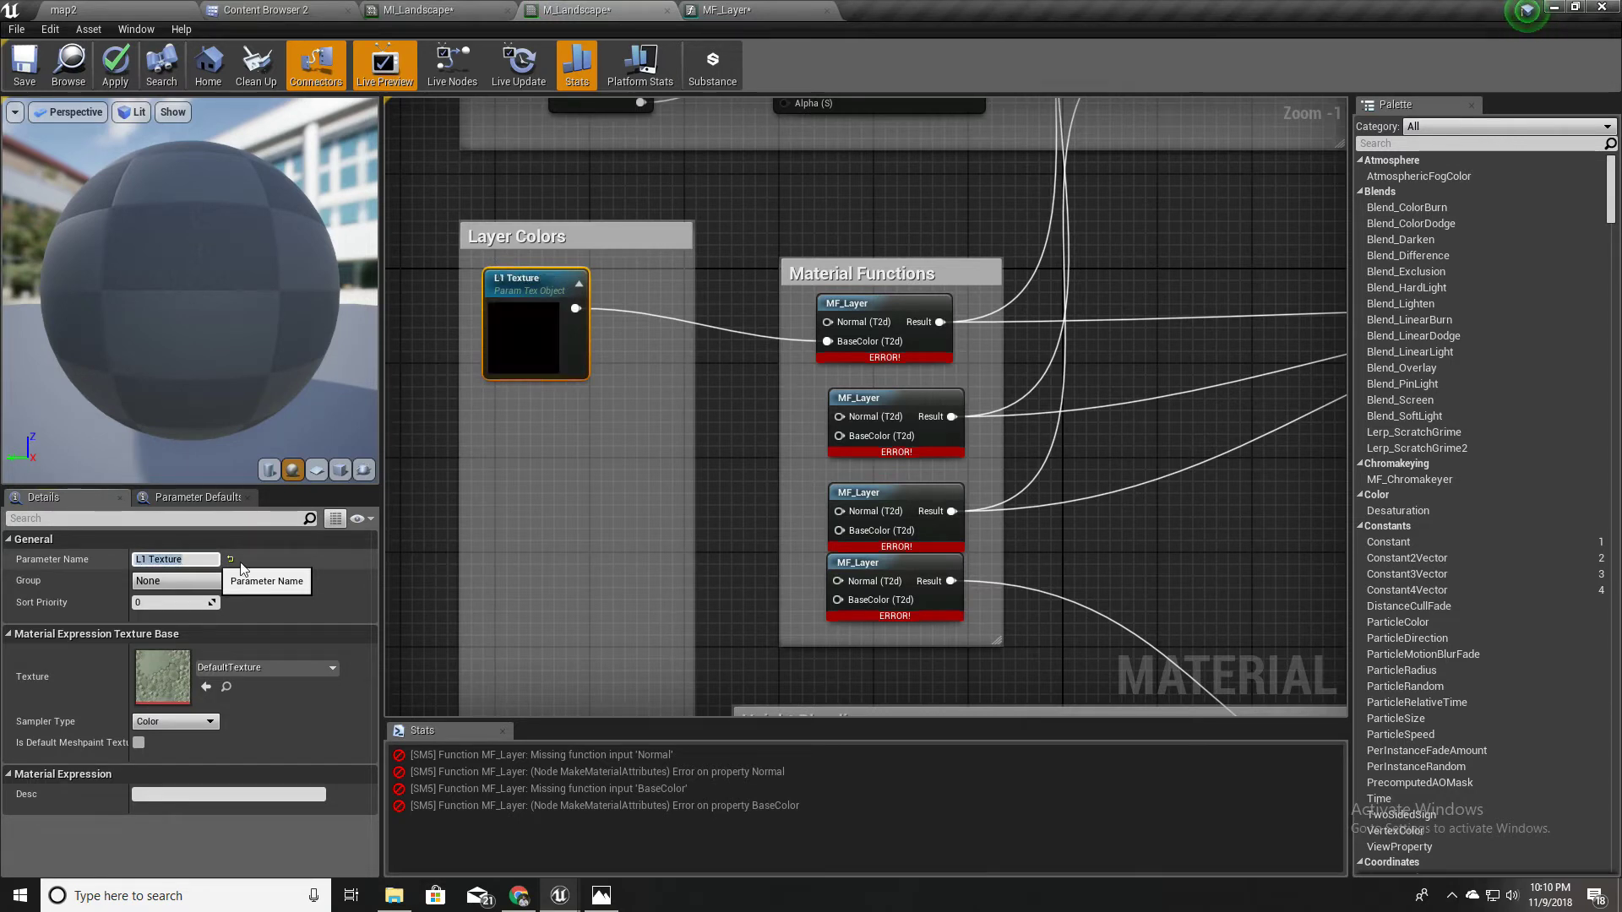
Step: Promote the first MF_Layer node's Normal input to a parameter beneath L1 Texture, named L1 Normal
{"action": "right_click", "coordinate": [840, 326]}
{"action": "left_click", "coordinate": [865, 348]}
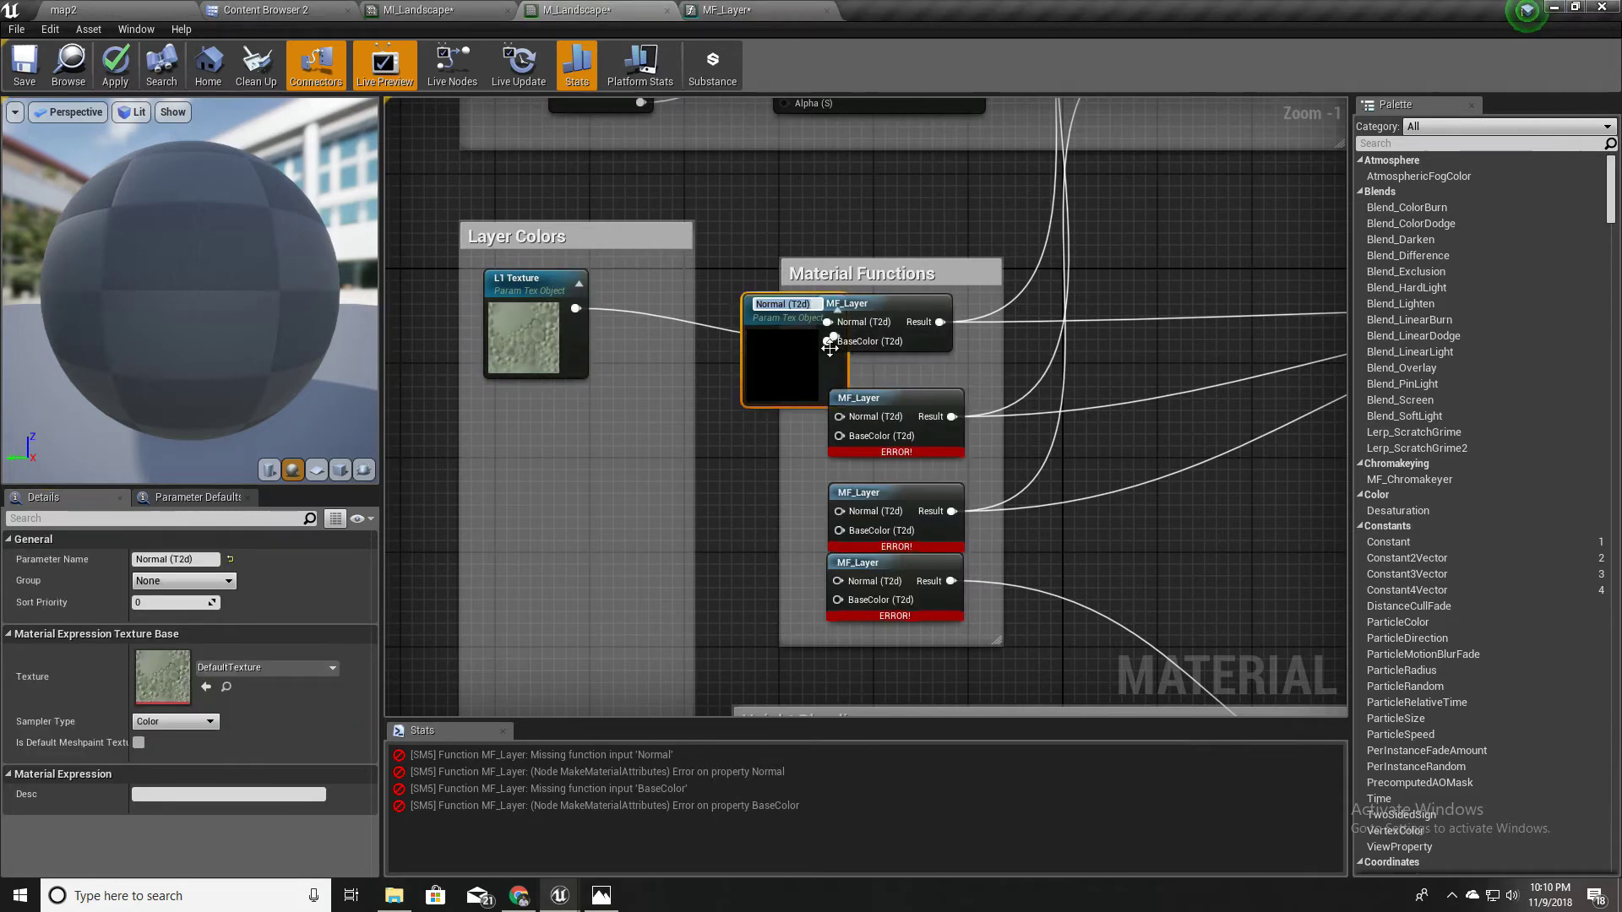
{"action": "left_click_drag", "start_coordinate": [764, 363], "coordinate": [526, 438]}
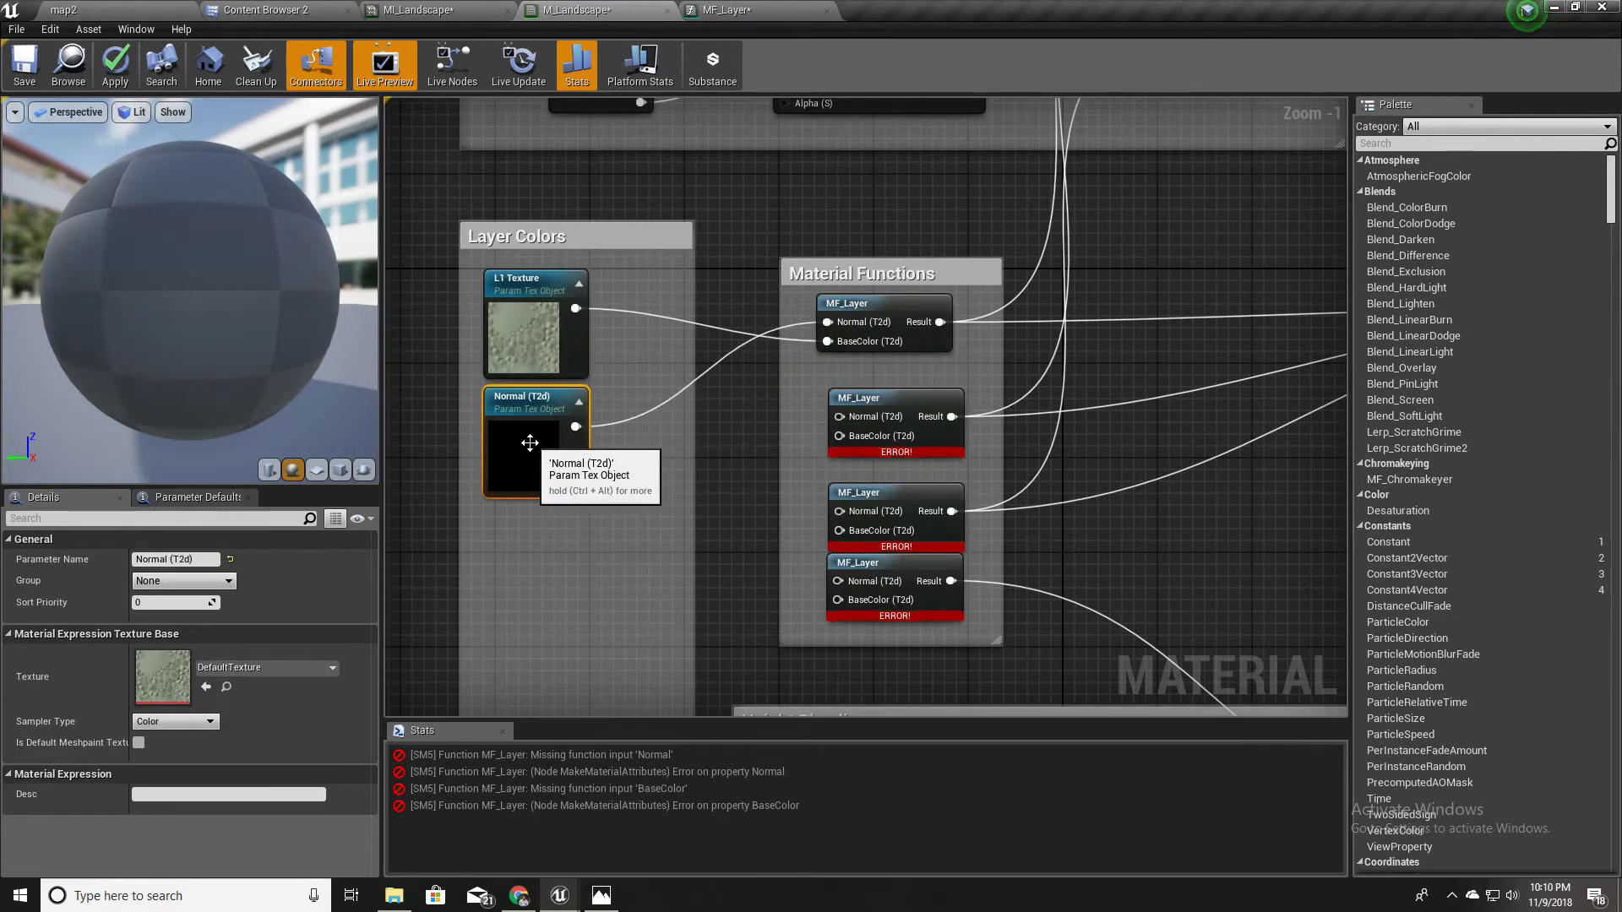
{"action": "left_click", "coordinate": [194, 560]}
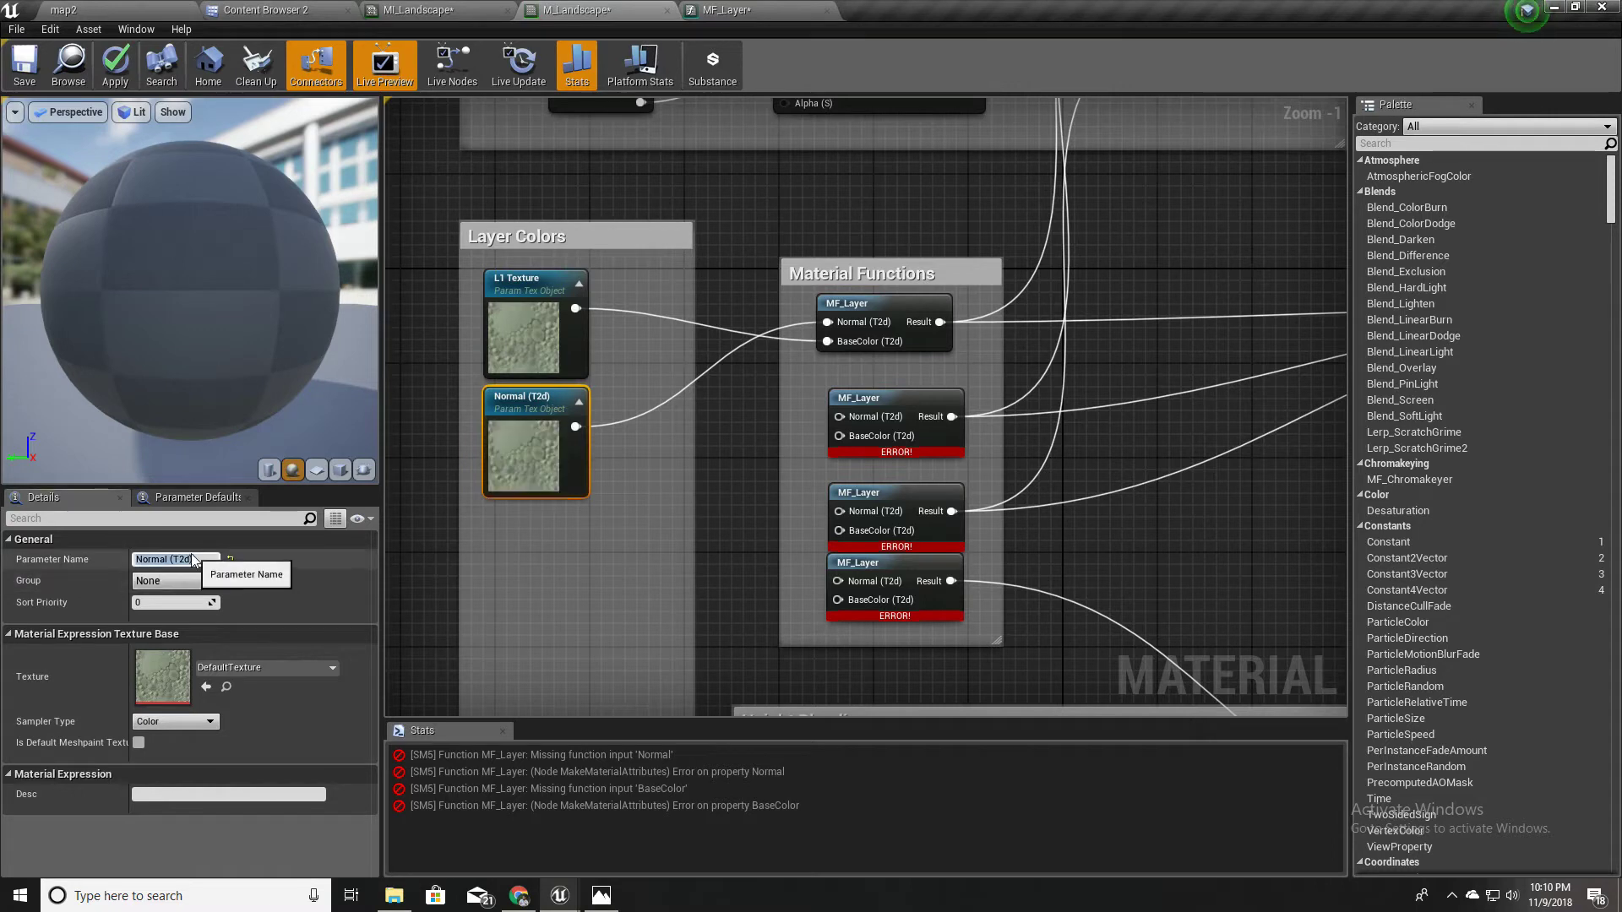
{"action": "type", "text": "L1 Norm"}
{"action": "key", "text": "Return"}
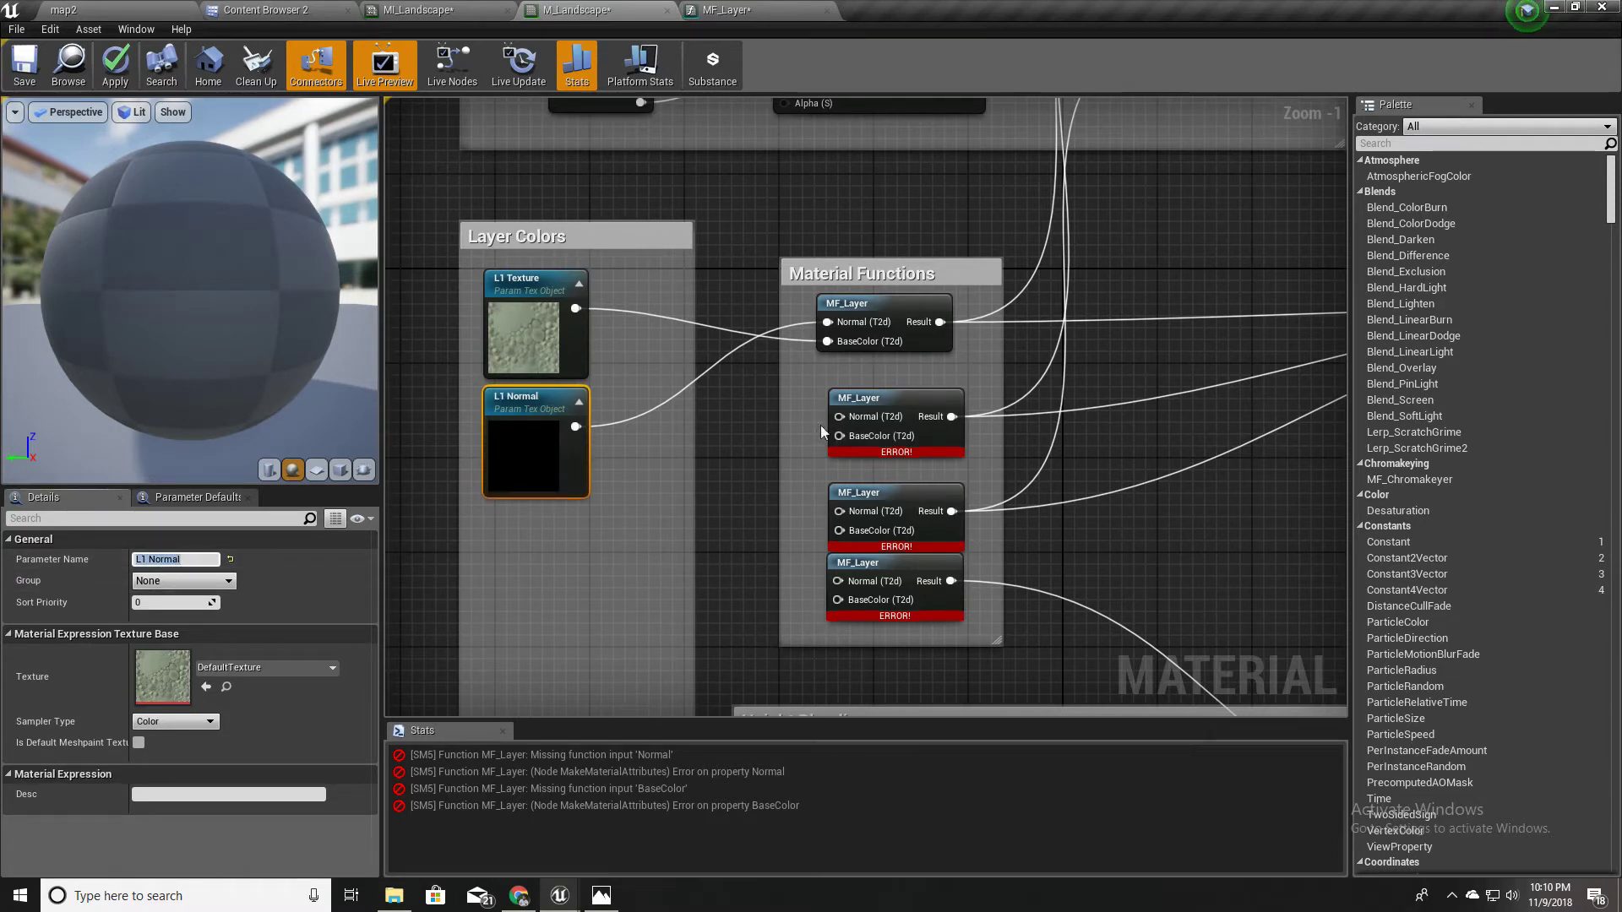
Step: Duplicate the L1 Texture and L1 Normal parameters together and place the copies below the originals in Layer Colors
{"action": "right_click_drag", "start_coordinate": [750, 399], "coordinate": [751, 442]}
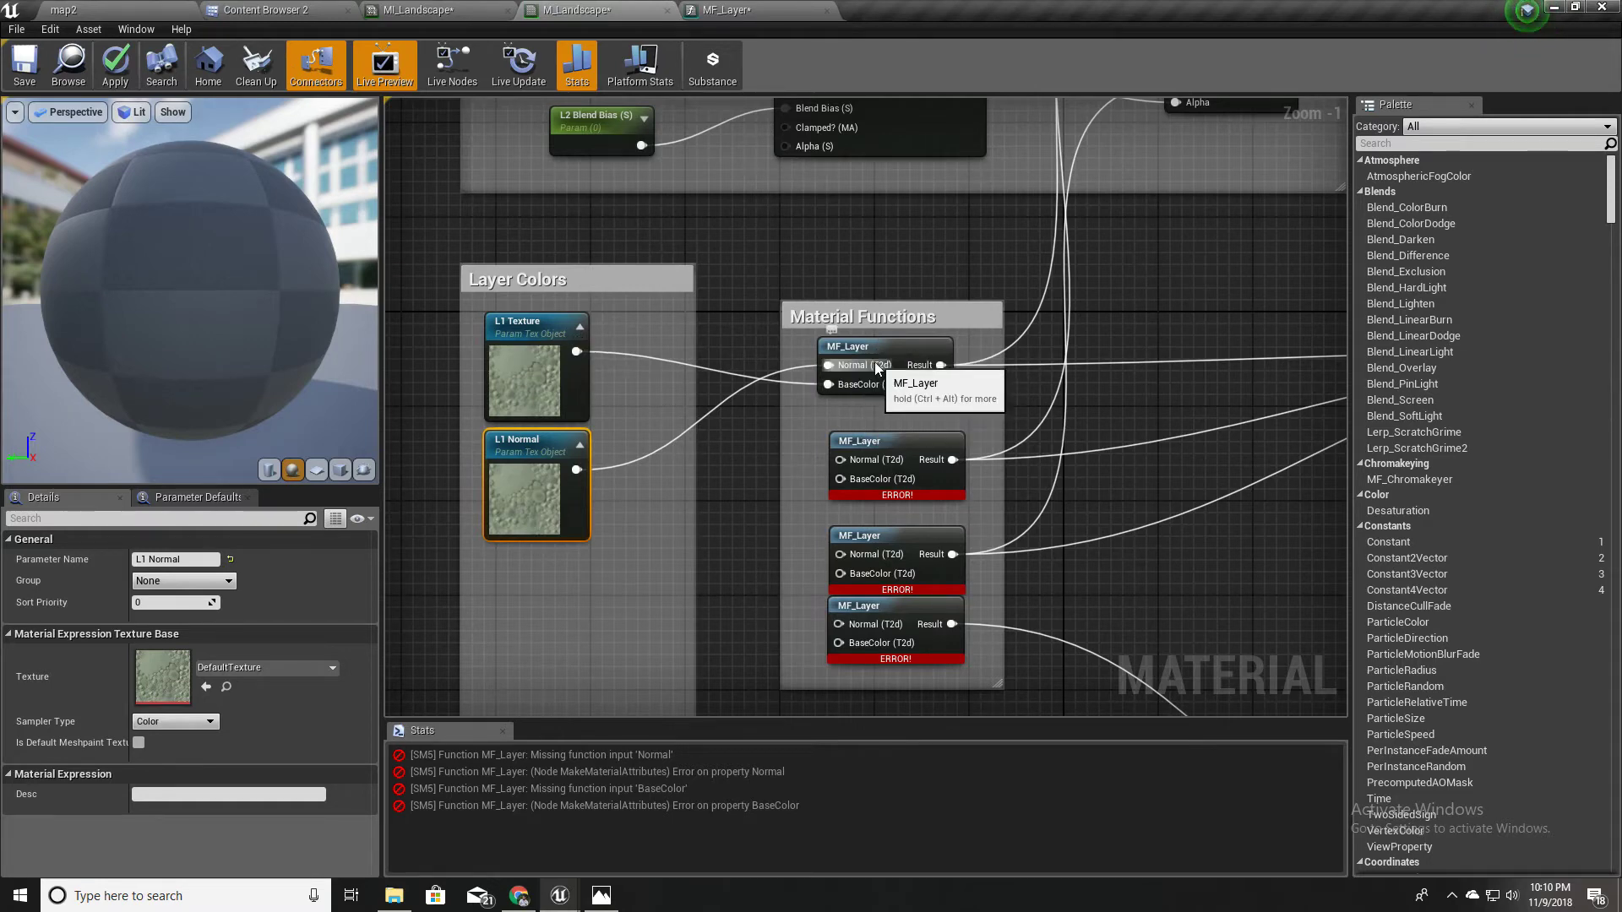
{"action": "scroll", "coordinate": [757, 367], "scroll_direction": "down", "scroll_amount": 3}
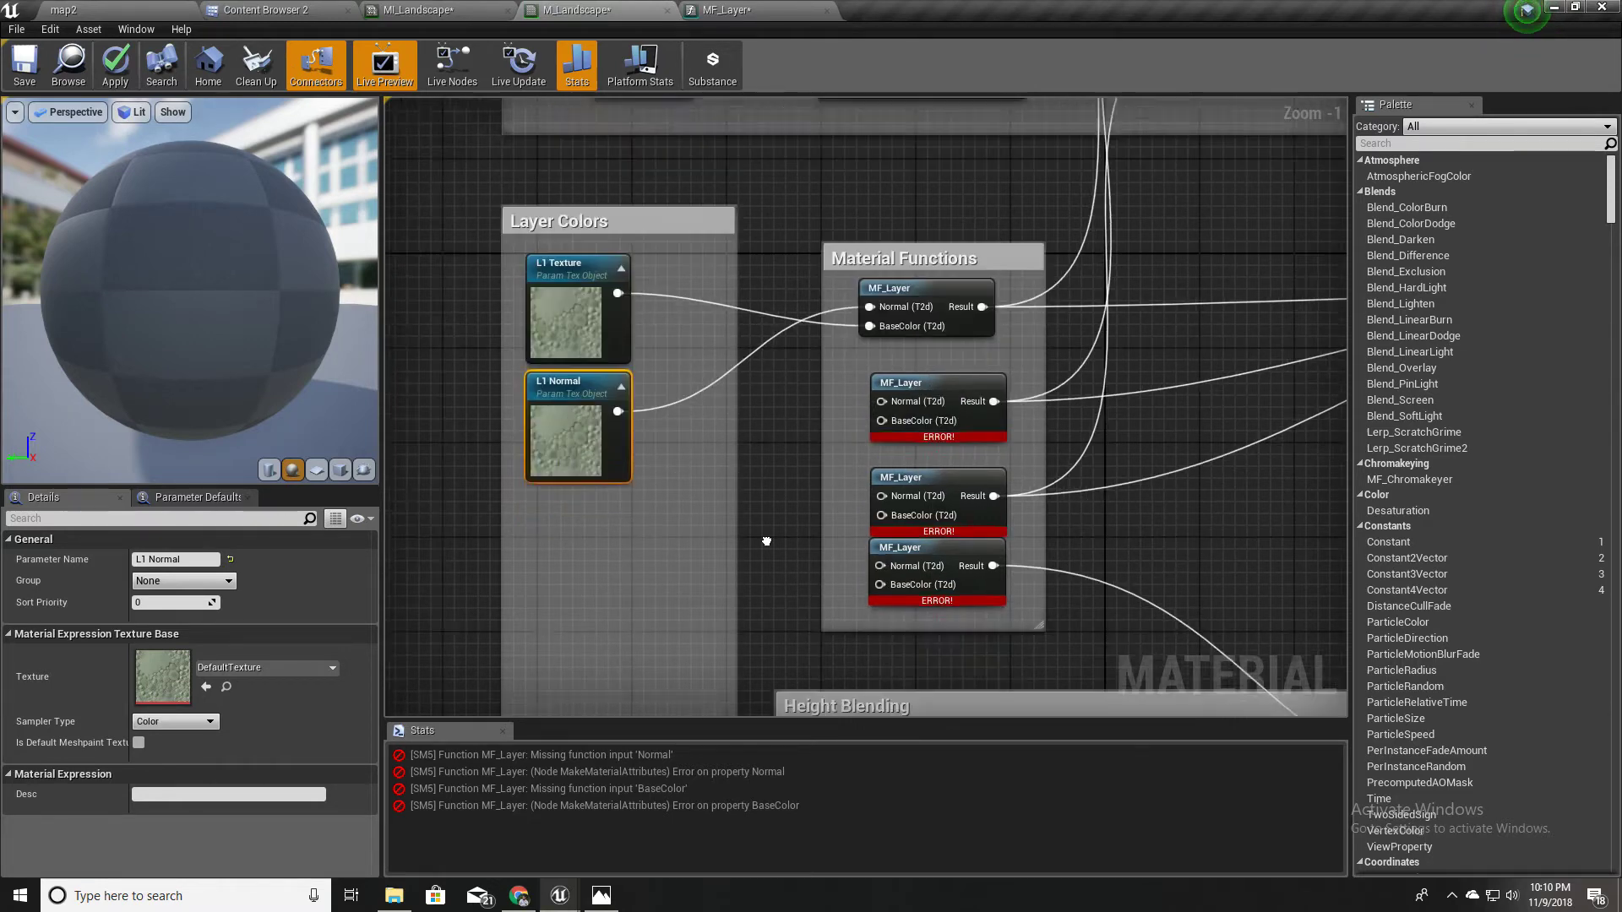
{"action": "scroll", "coordinate": [757, 366], "scroll_direction": "up", "scroll_amount": 3}
{"action": "right_click_drag", "start_coordinate": [757, 369], "coordinate": [776, 487]}
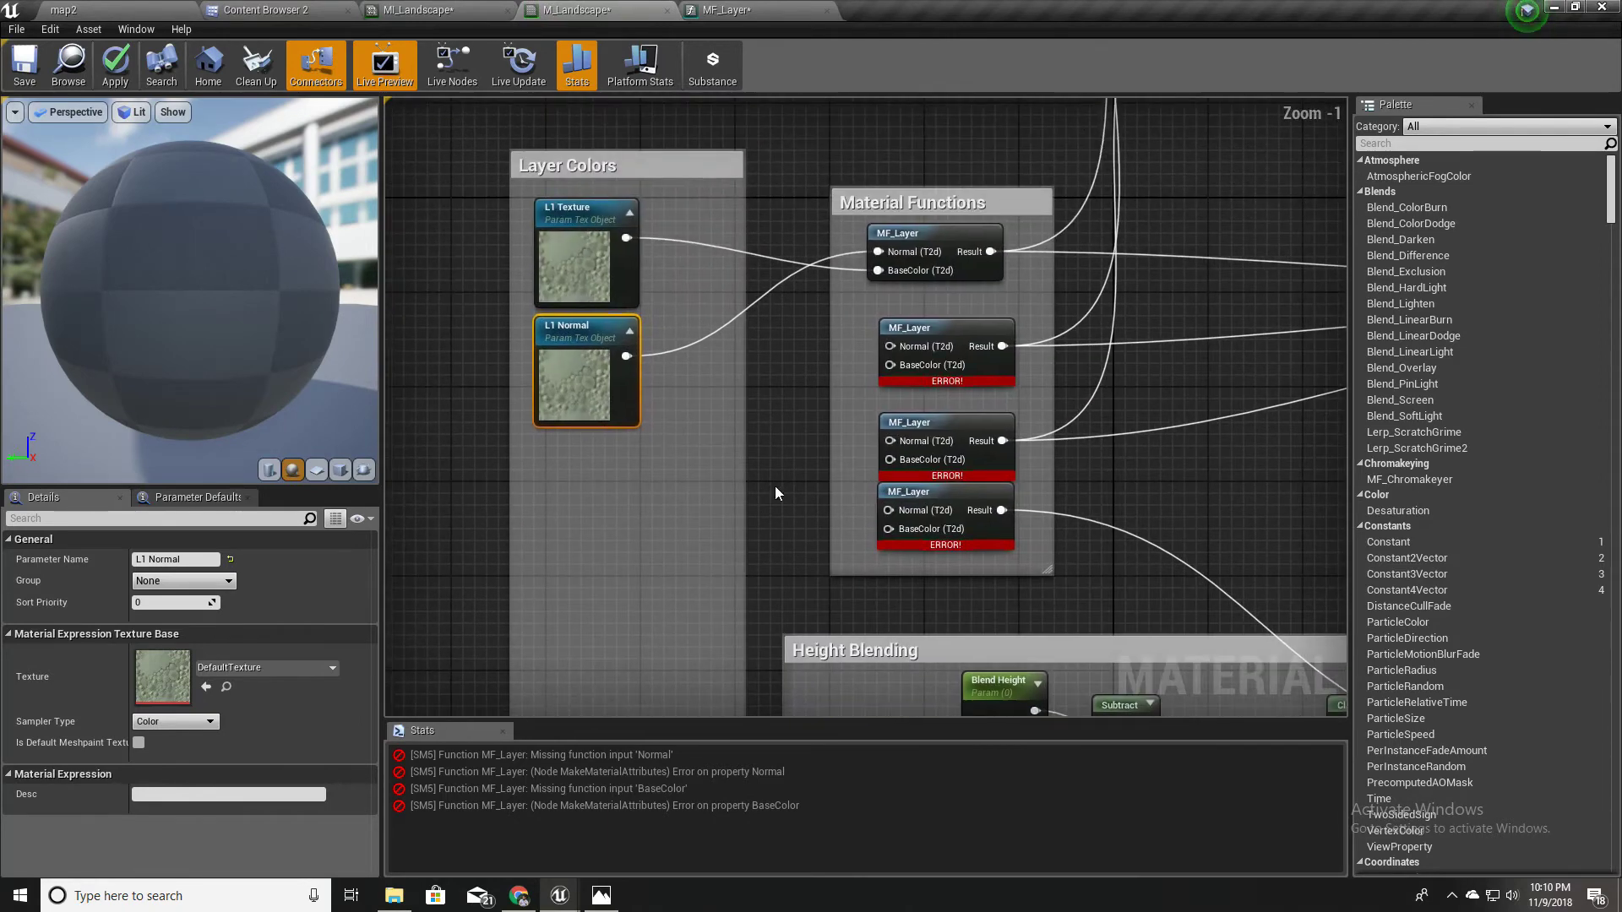
{"action": "left_click_drag", "start_coordinate": [525, 221], "coordinate": [589, 338]}
{"action": "right_click_drag", "start_coordinate": [686, 468], "coordinate": [696, 408]}
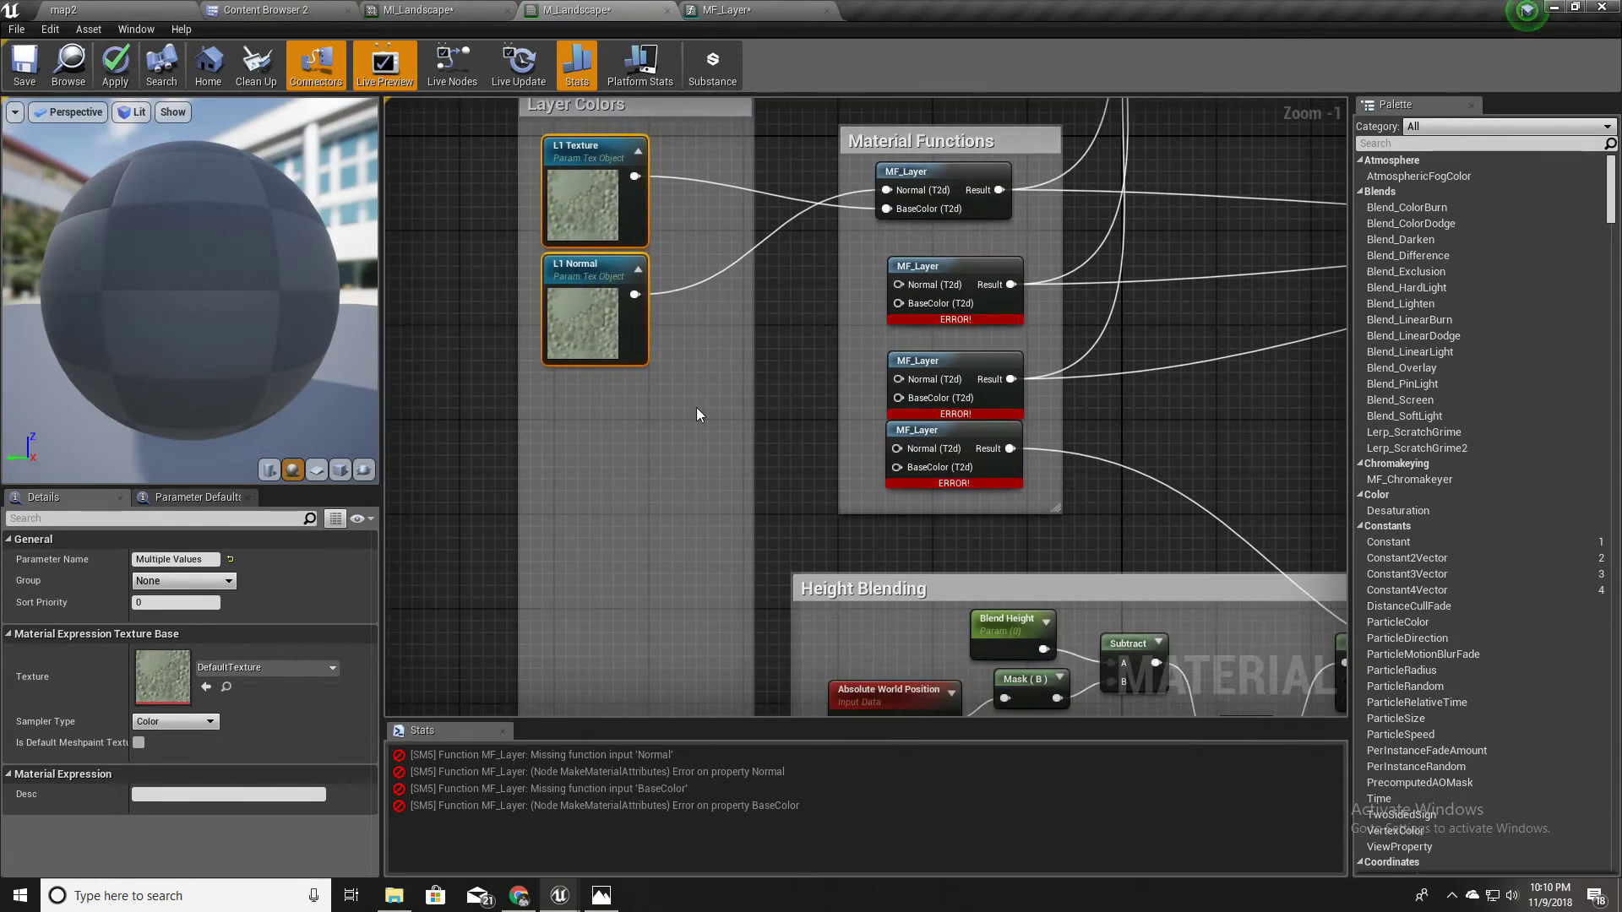
{"action": "key", "text": "ctrl+w"}
{"action": "left_click_drag", "start_coordinate": [728, 371], "coordinate": [594, 406]}
Step: Duplicate the copied texture and normal pair once more and place the new pair beneath it
{"action": "right_click_drag", "start_coordinate": [699, 590], "coordinate": [716, 359]}
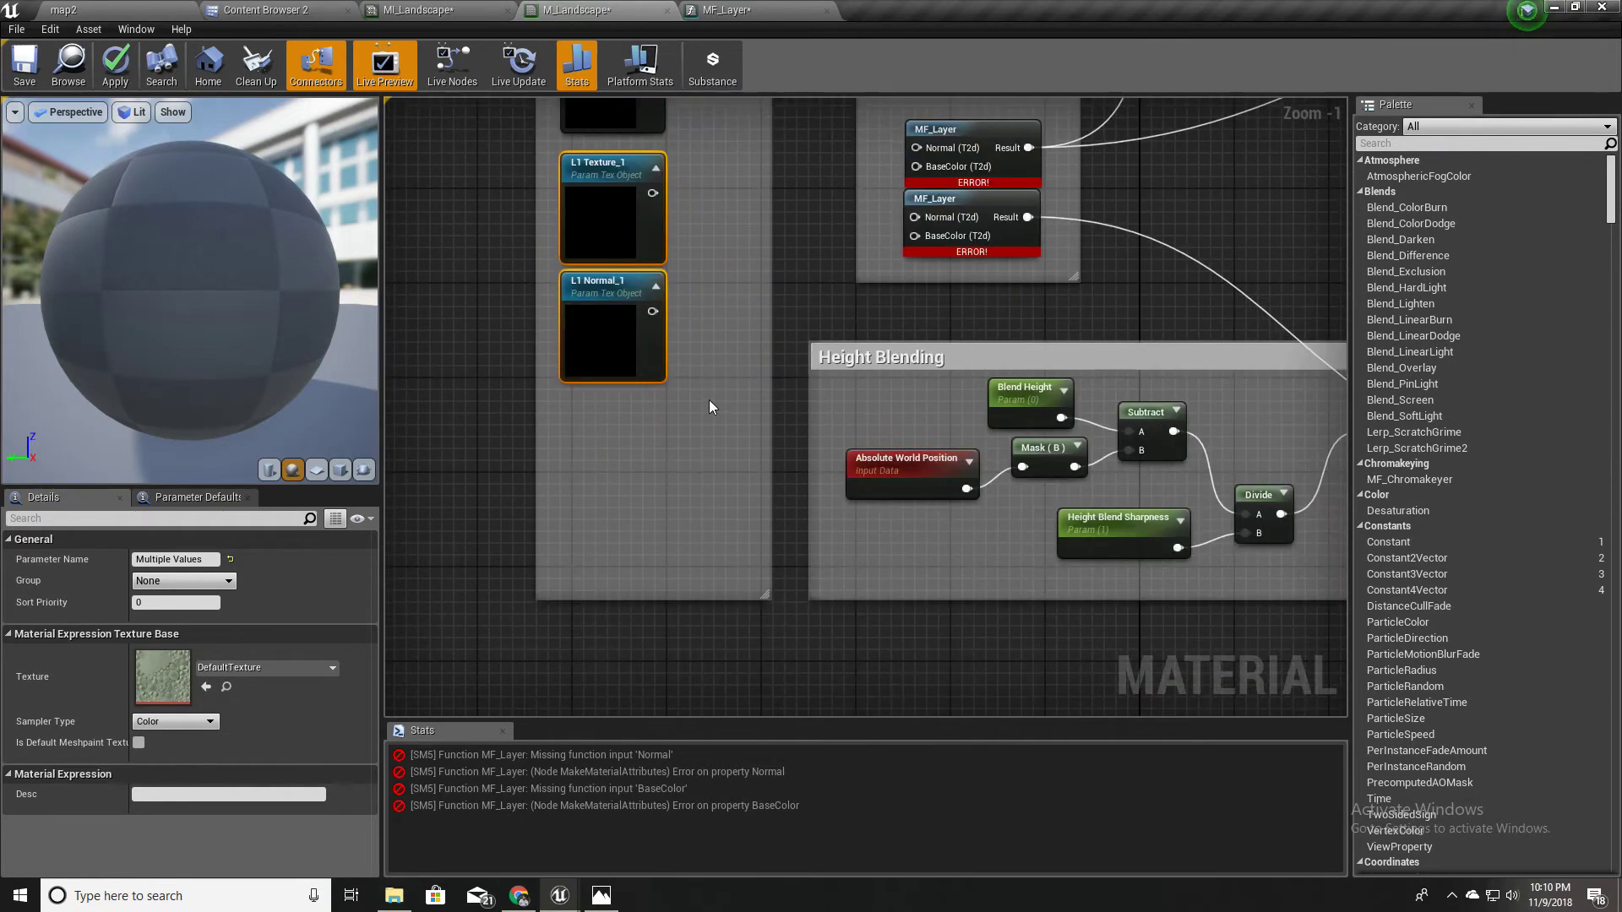
{"action": "key", "text": "ctrl+w"}
{"action": "left_click_drag", "start_coordinate": [744, 397], "coordinate": [606, 455]}
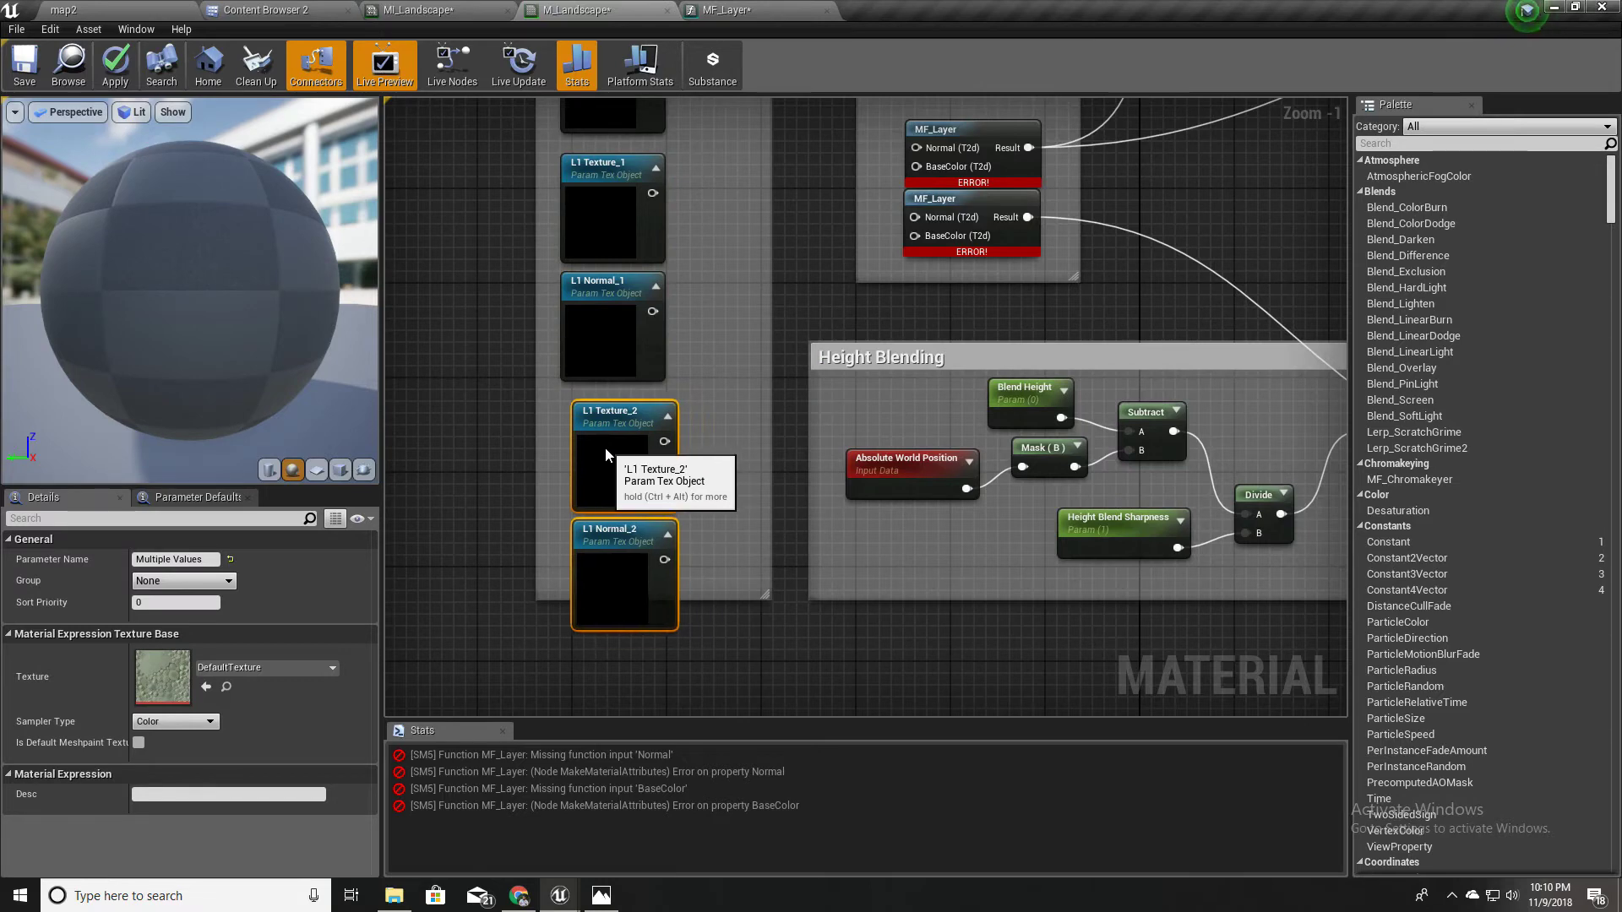
Step: Examine the L1 to L4 texture and normal parameters in Layer Colors and their connections to the four MF_Layer nodes
{"action": "scroll", "coordinate": [714, 558], "scroll_direction": "down", "scroll_amount": 4}
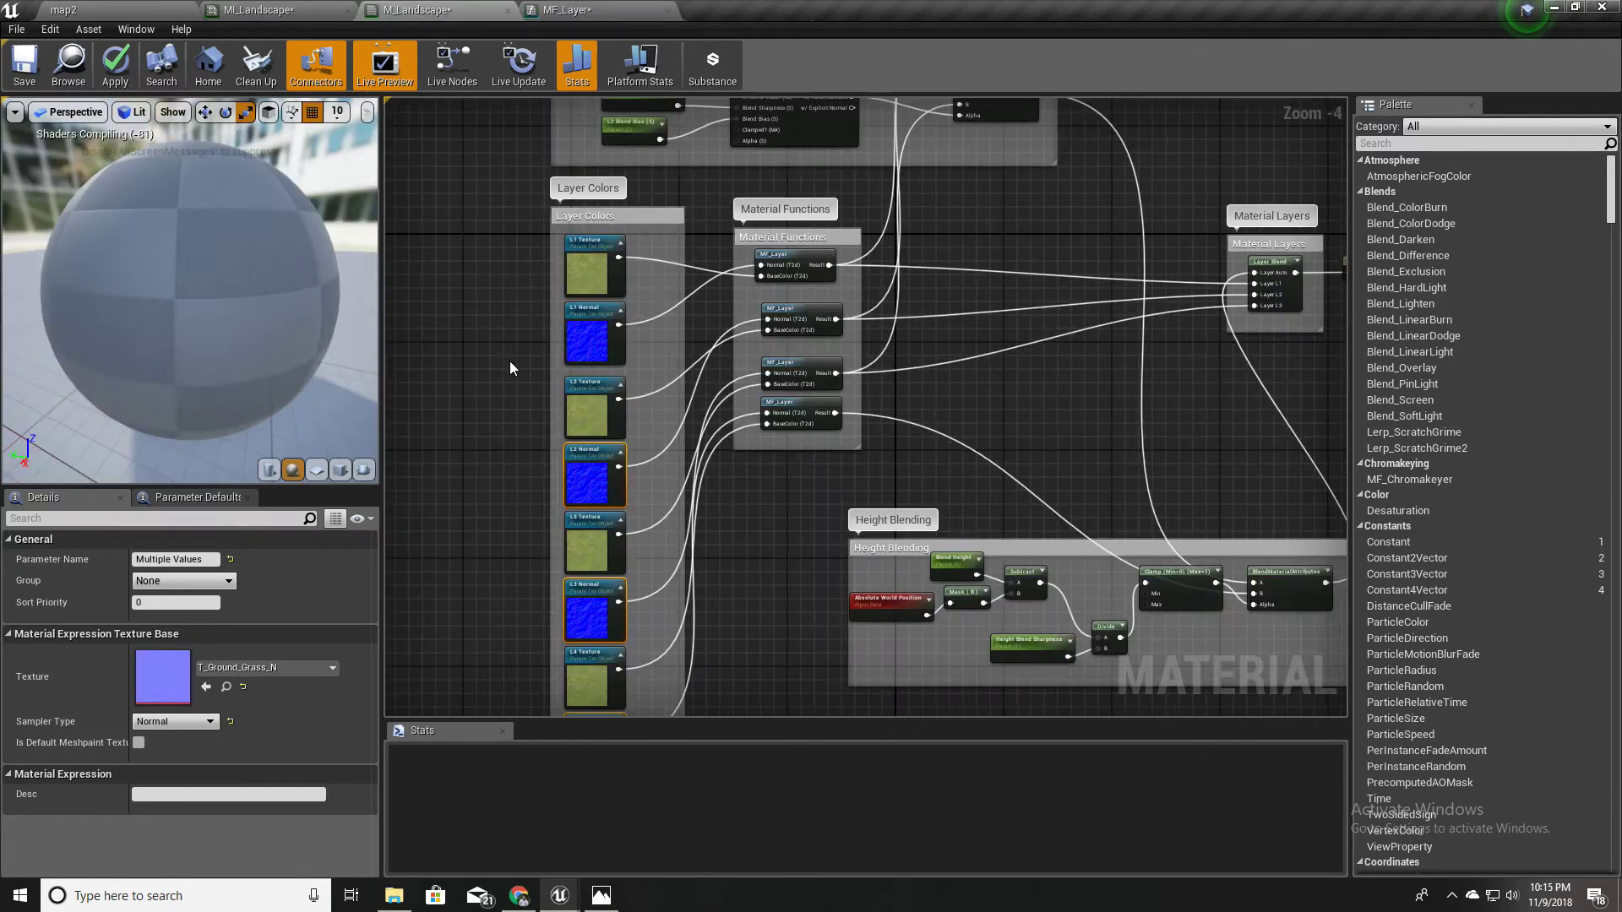
{"action": "right_click_drag", "start_coordinate": [510, 361], "coordinate": [496, 315]}
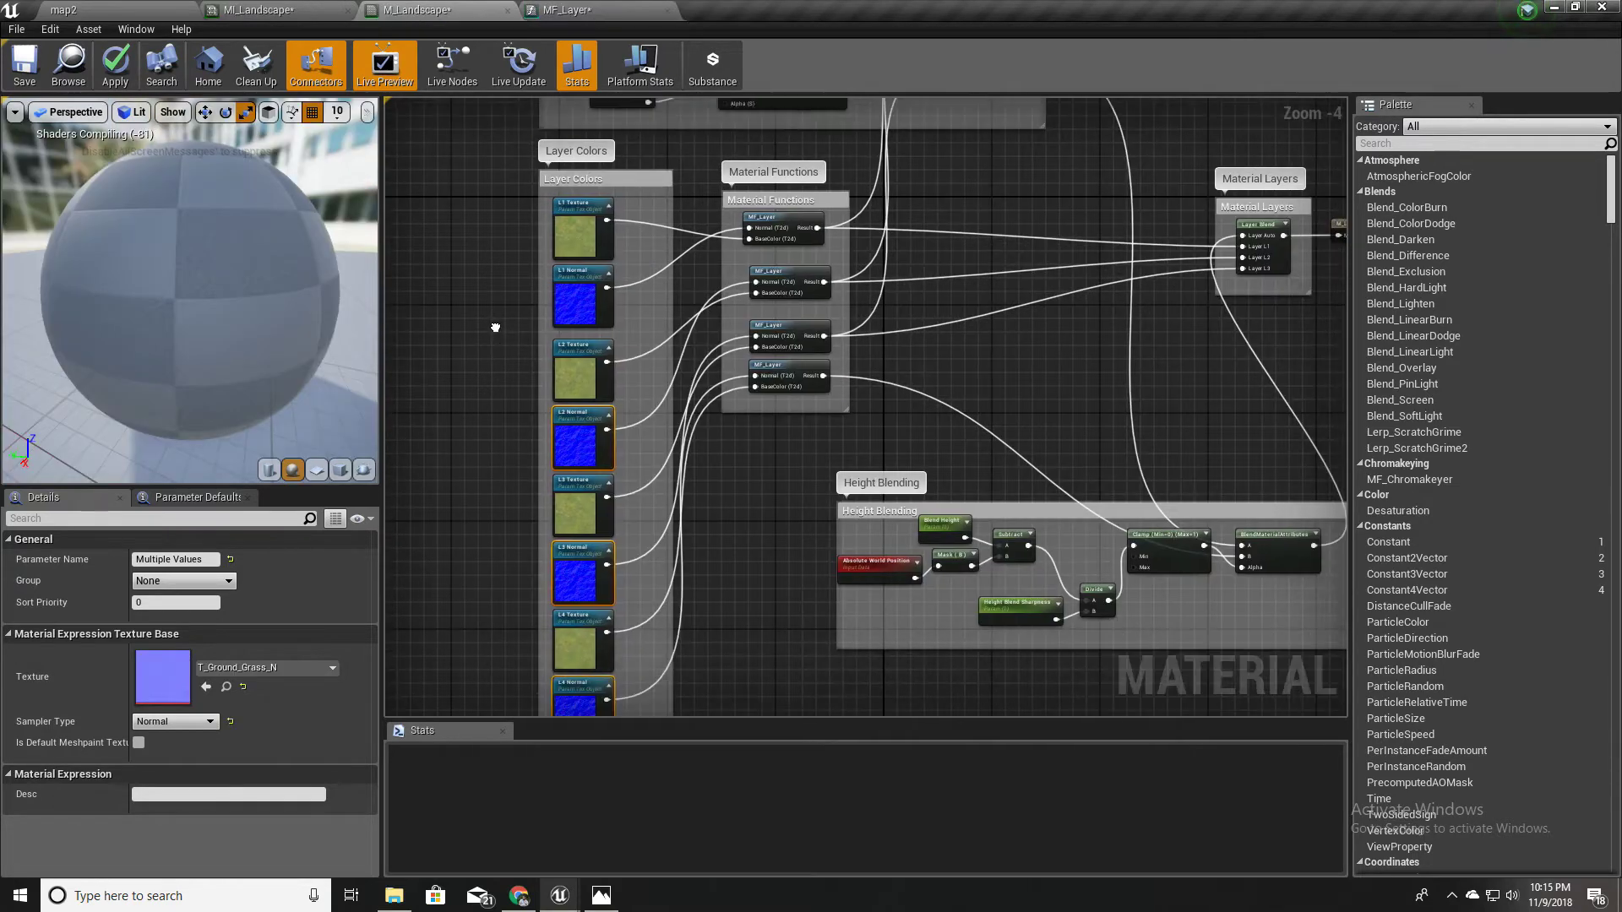
{"action": "scroll", "coordinate": [541, 354], "scroll_direction": "up", "scroll_amount": 1}
{"action": "scroll", "coordinate": [560, 361], "scroll_direction": "up", "scroll_amount": 1}
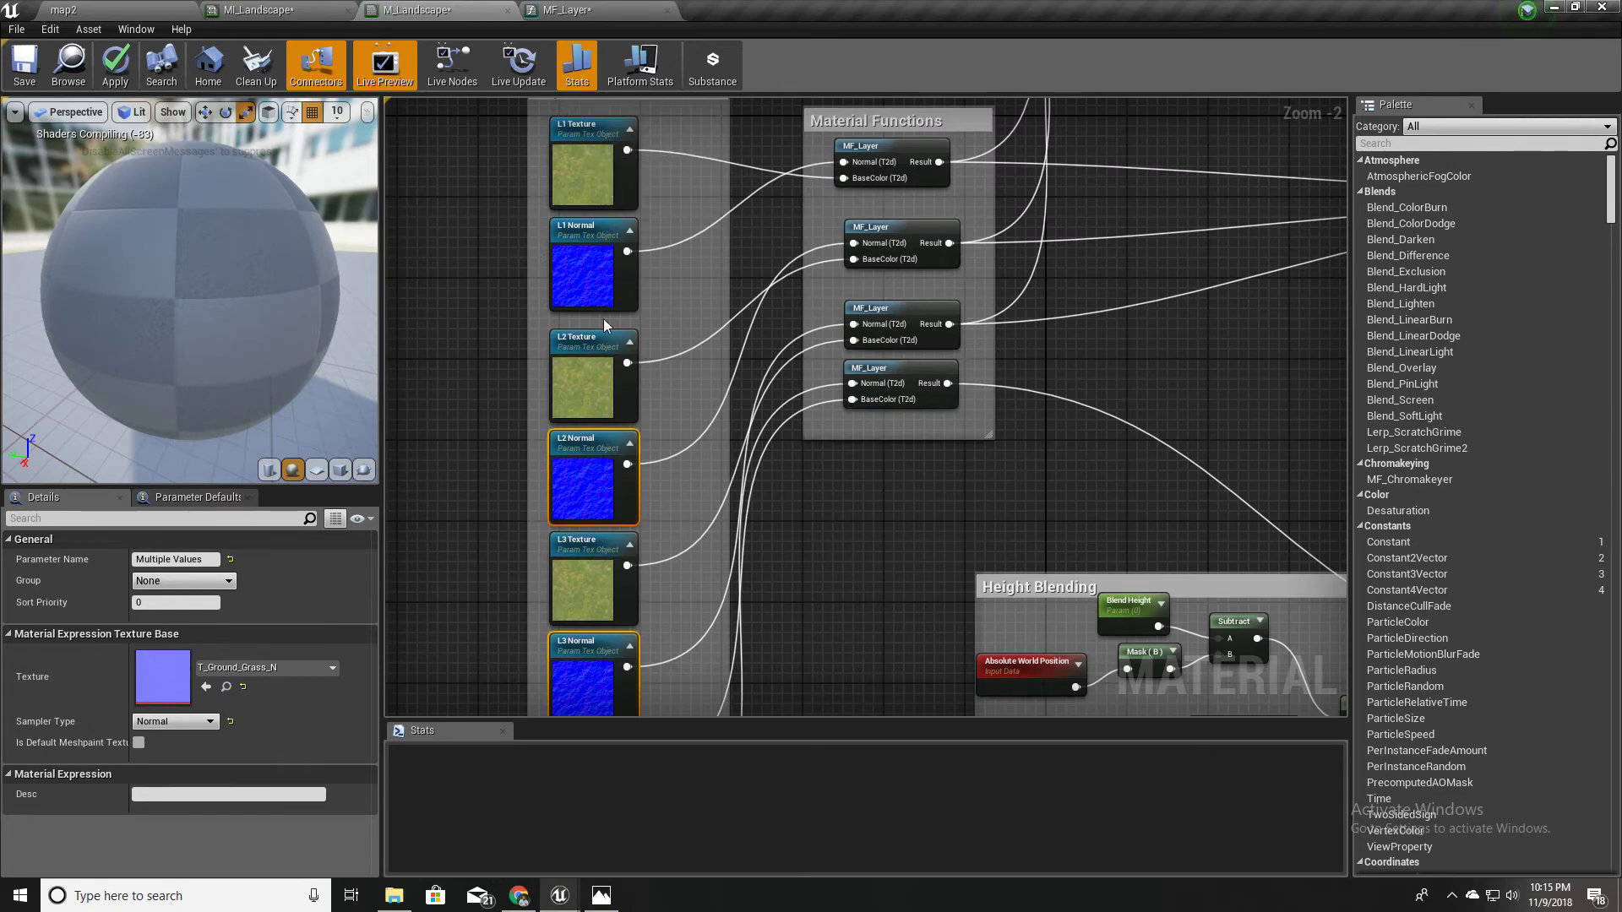
{"action": "scroll", "coordinate": [657, 261], "scroll_direction": "down", "scroll_amount": 2}
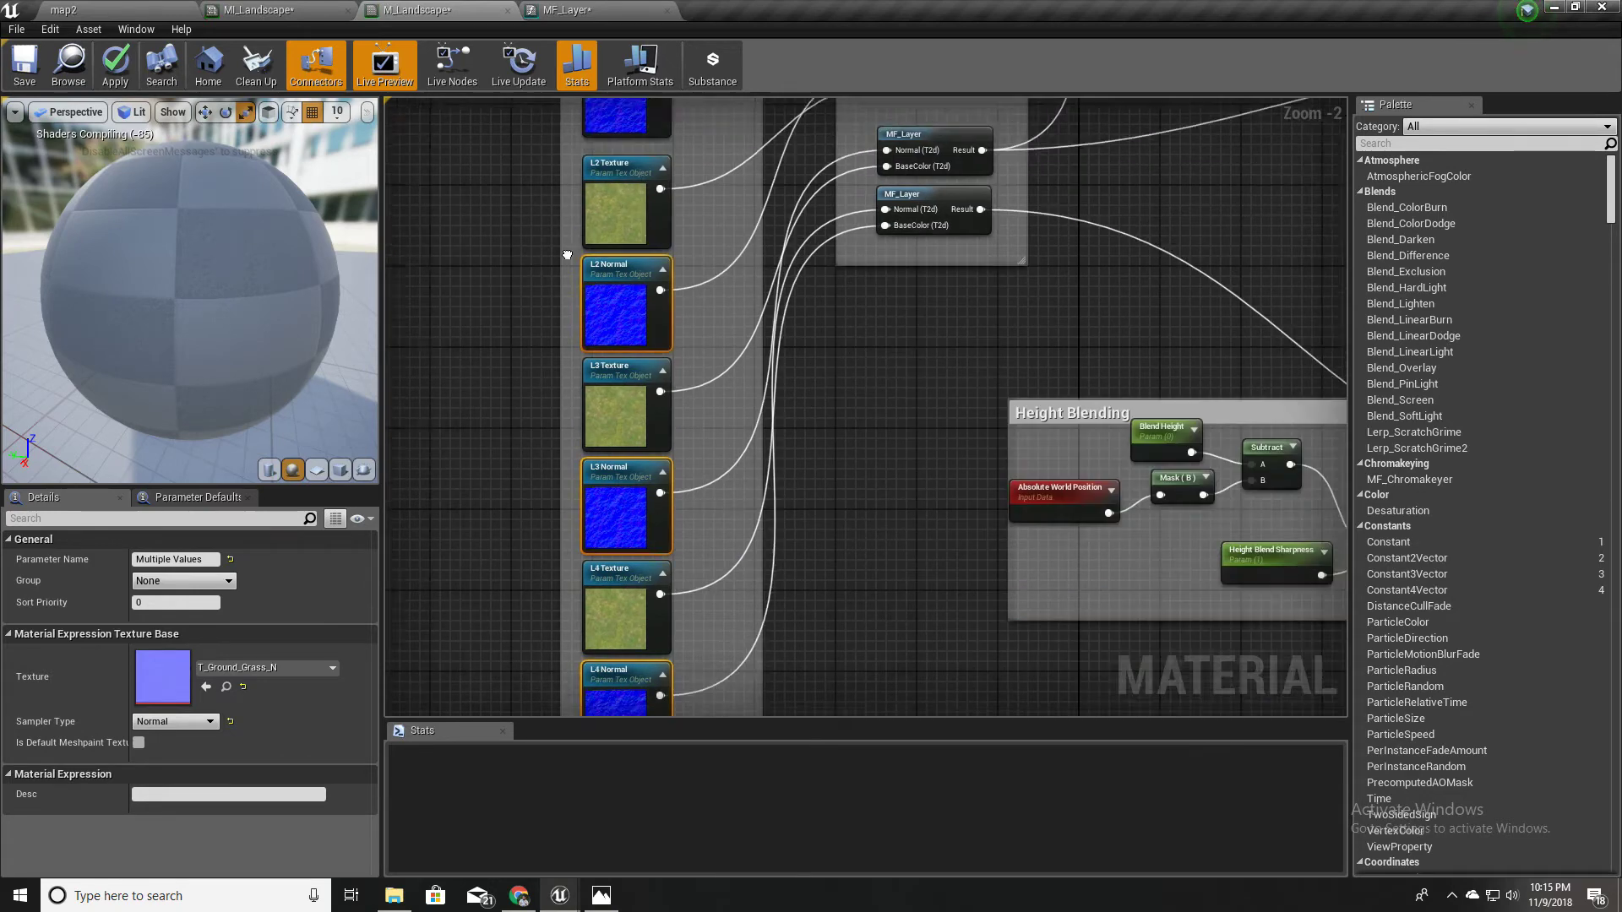
{"action": "right_click_drag", "start_coordinate": [740, 524], "coordinate": [767, 573]}
{"action": "scroll", "coordinate": [595, 390], "scroll_direction": "up", "scroll_amount": 2}
{"action": "left_click", "coordinate": [649, 217]}
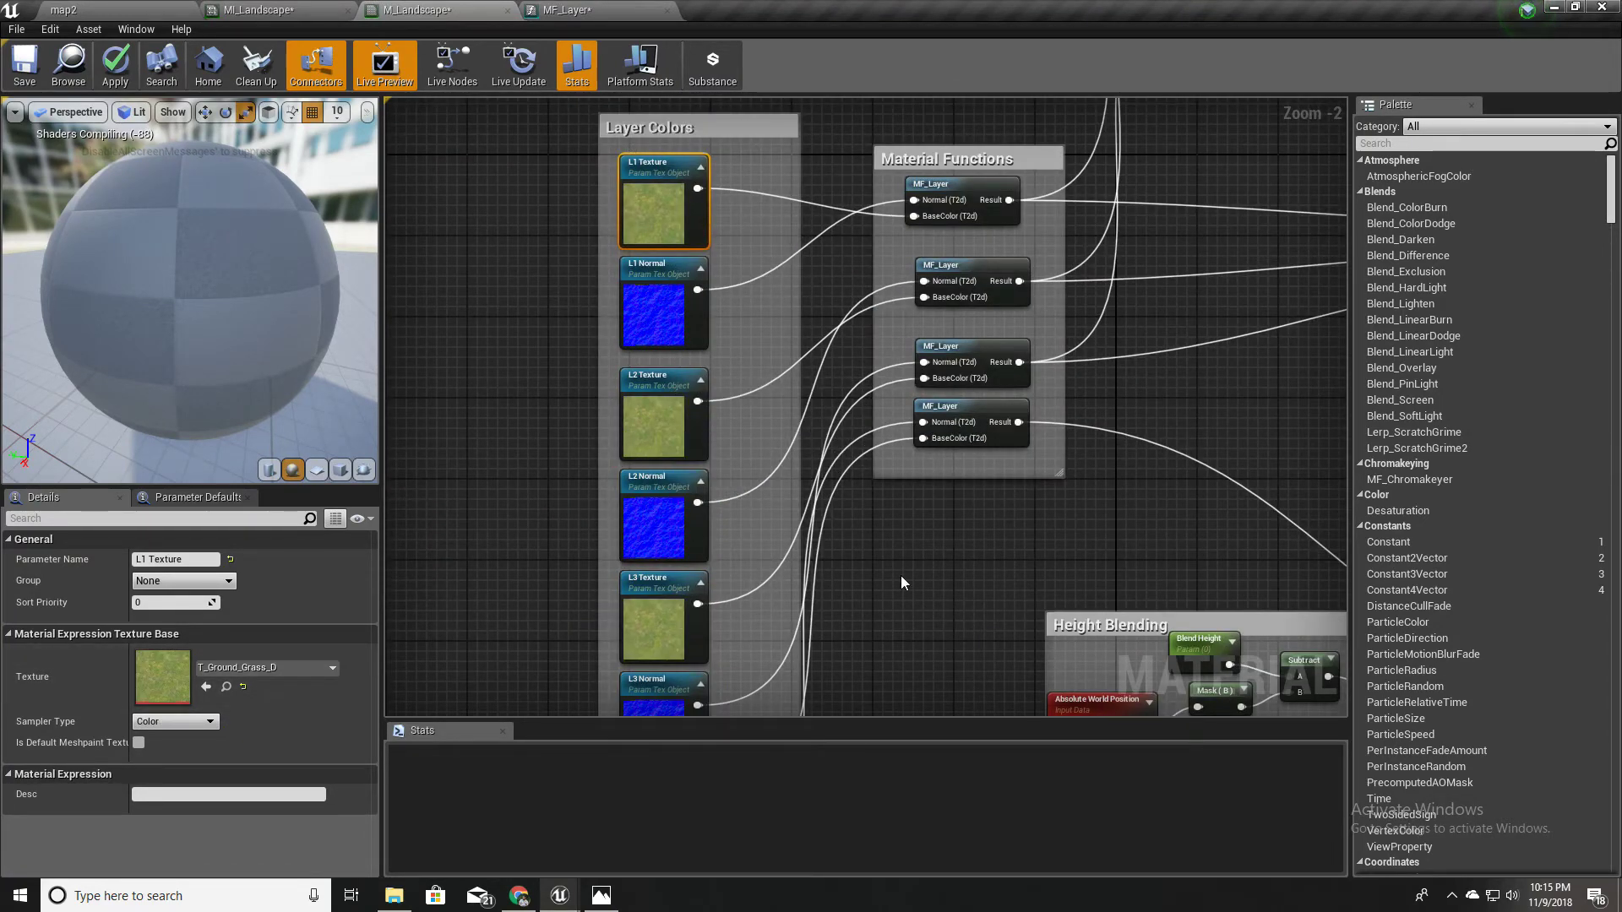
{"action": "right_click_drag", "start_coordinate": [900, 576], "coordinate": [915, 429]}
{"action": "scroll", "coordinate": [931, 490], "scroll_direction": "down", "scroll_amount": 1}
{"action": "scroll", "coordinate": [703, 309], "scroll_direction": "down", "scroll_amount": 2}
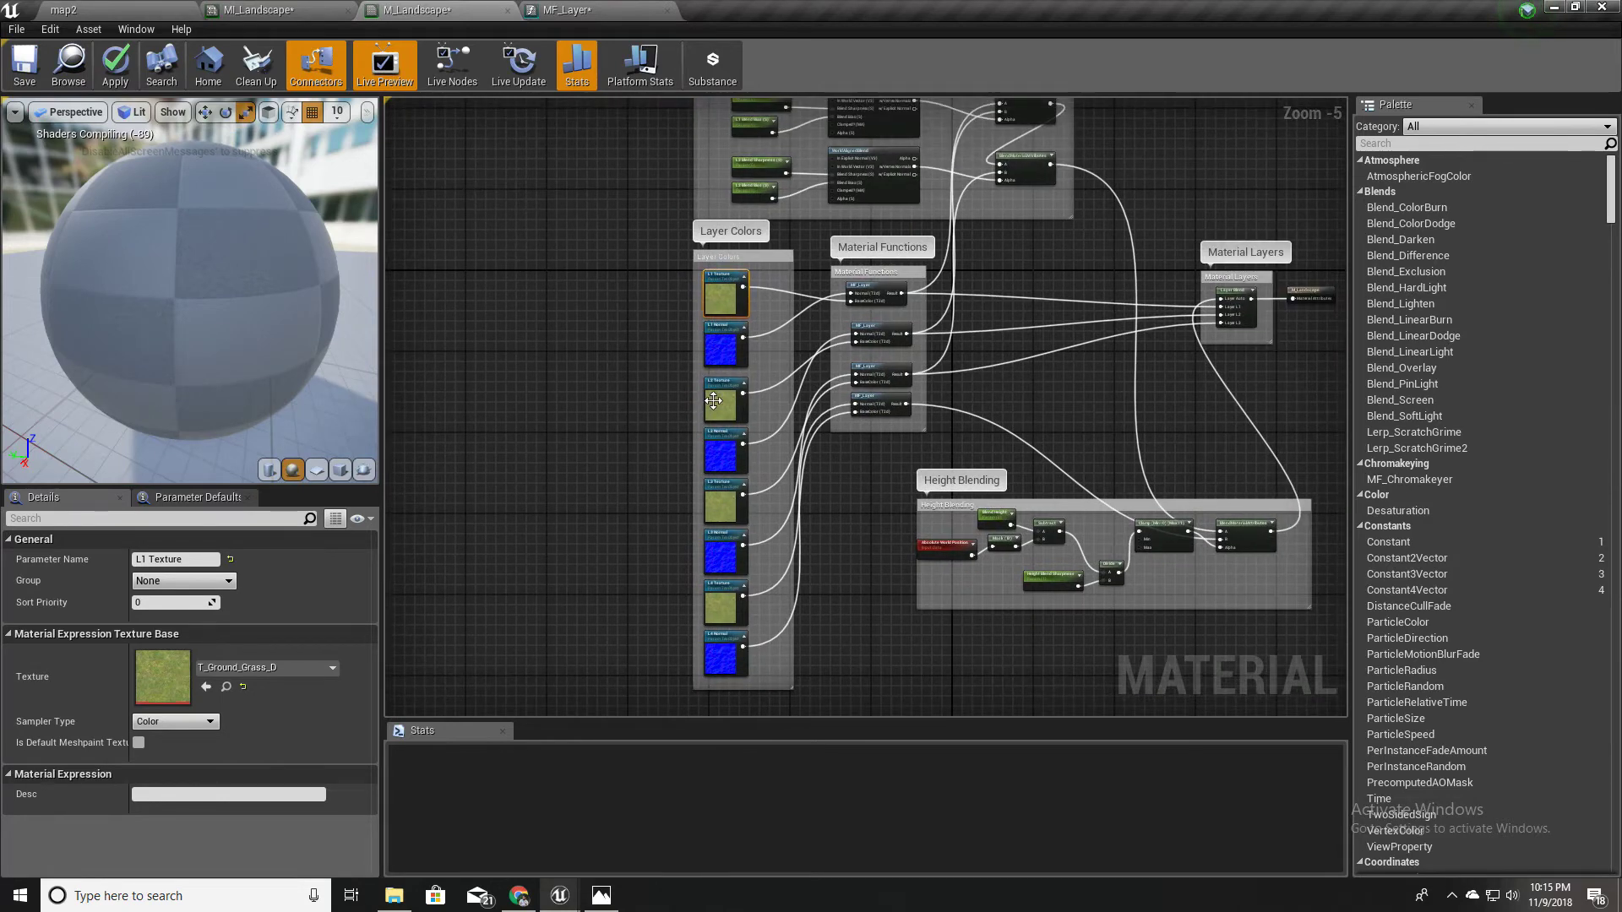
{"action": "scroll", "coordinate": [849, 505], "scroll_direction": "up", "scroll_amount": 1}
{"action": "right_click_drag", "start_coordinate": [850, 520], "coordinate": [811, 585]}
{"action": "scroll", "coordinate": [676, 403], "scroll_direction": "up", "scroll_amount": 1}
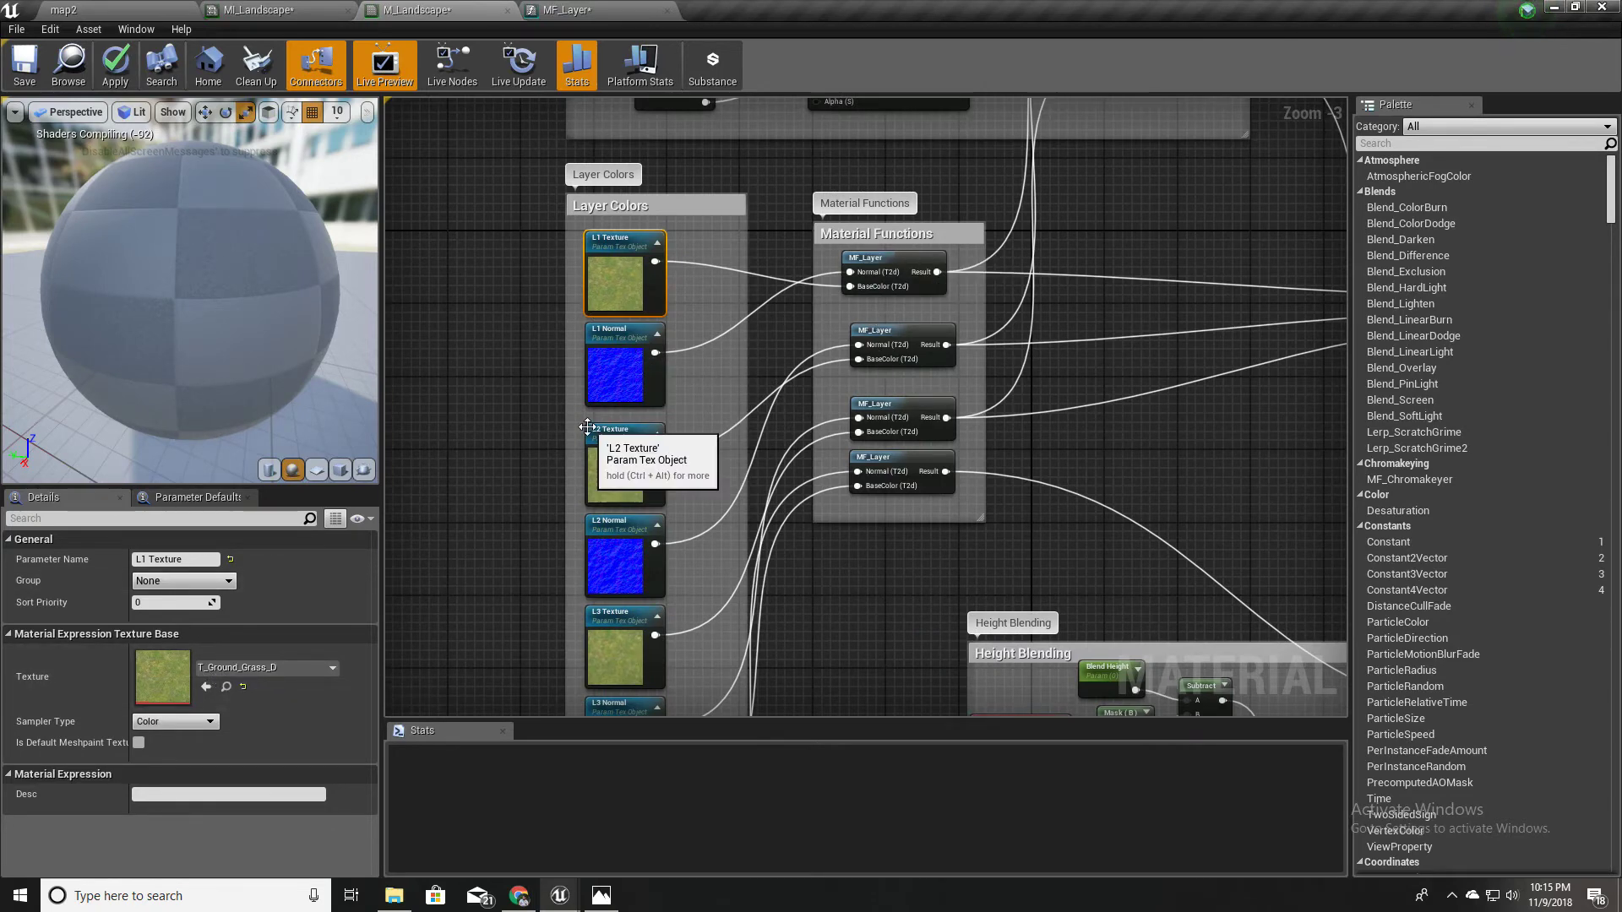
{"action": "right_click_drag", "start_coordinate": [624, 374], "coordinate": [511, 418]}
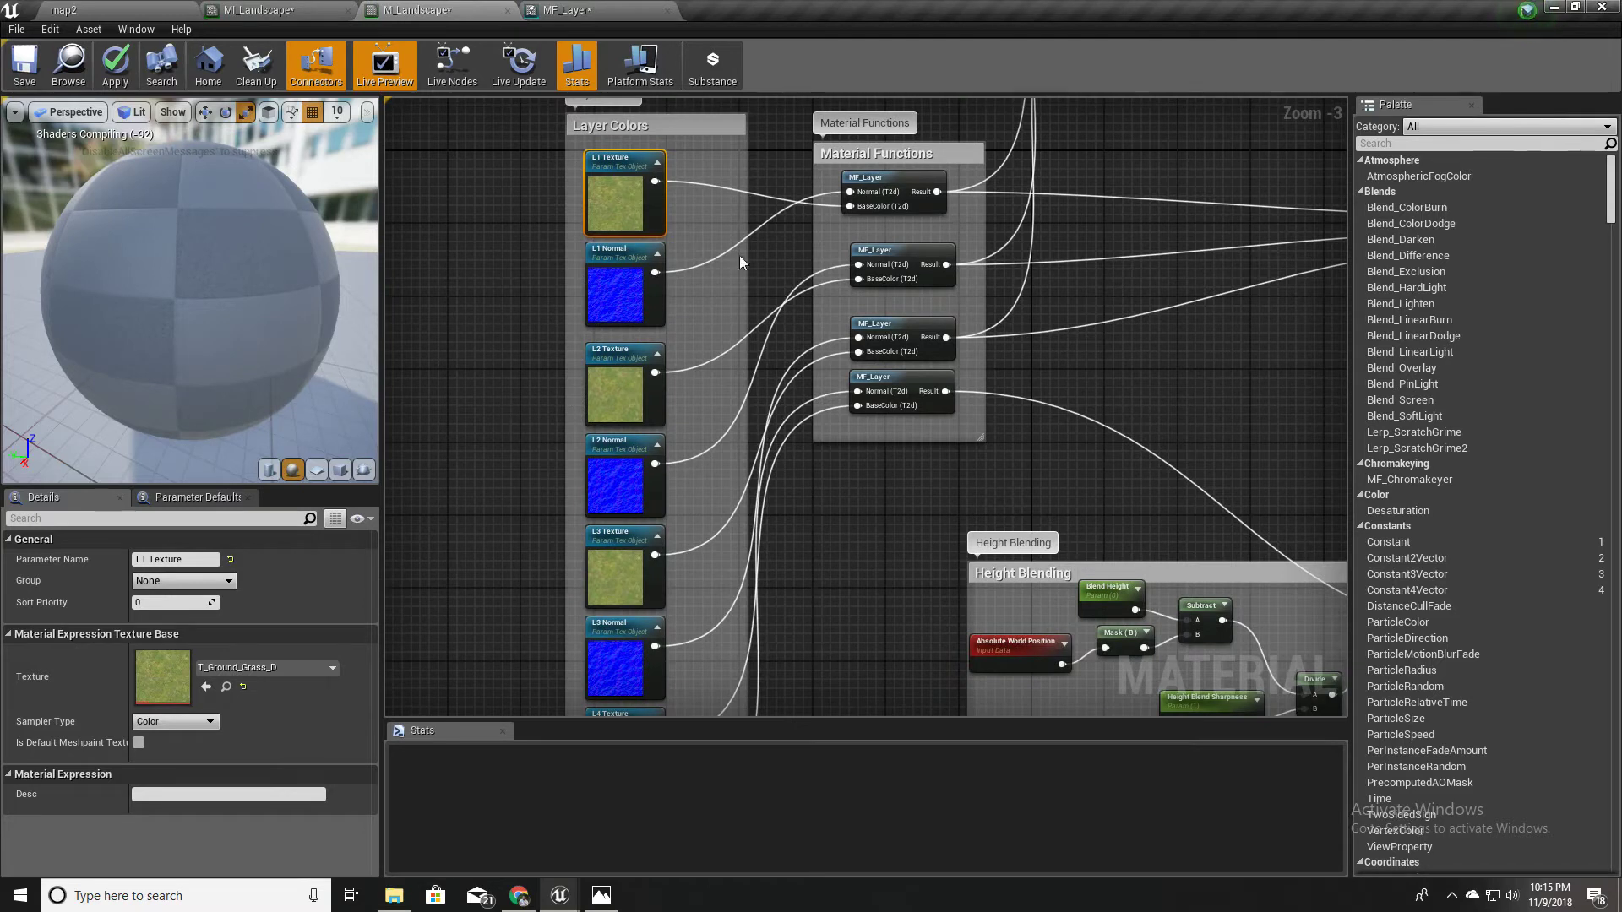
Step: Apply the M_Landscape changes, then check the MI_Landscape parameter list and the landscape in the map2 level
{"action": "left_click", "coordinate": [116, 68]}
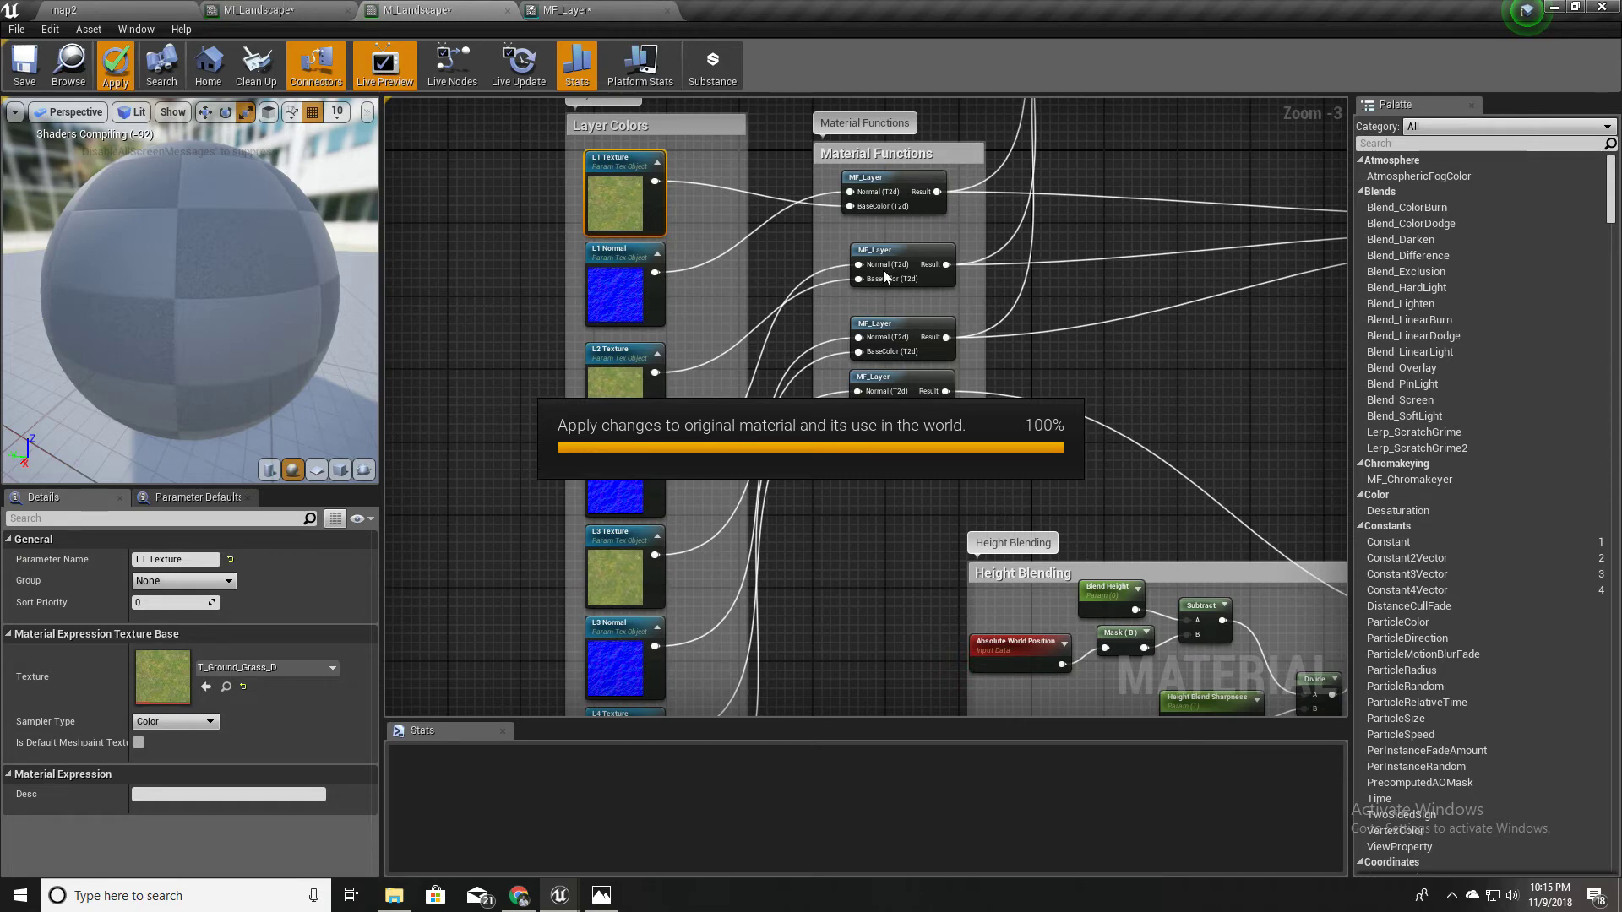
{"action": "left_click", "coordinate": [276, 10]}
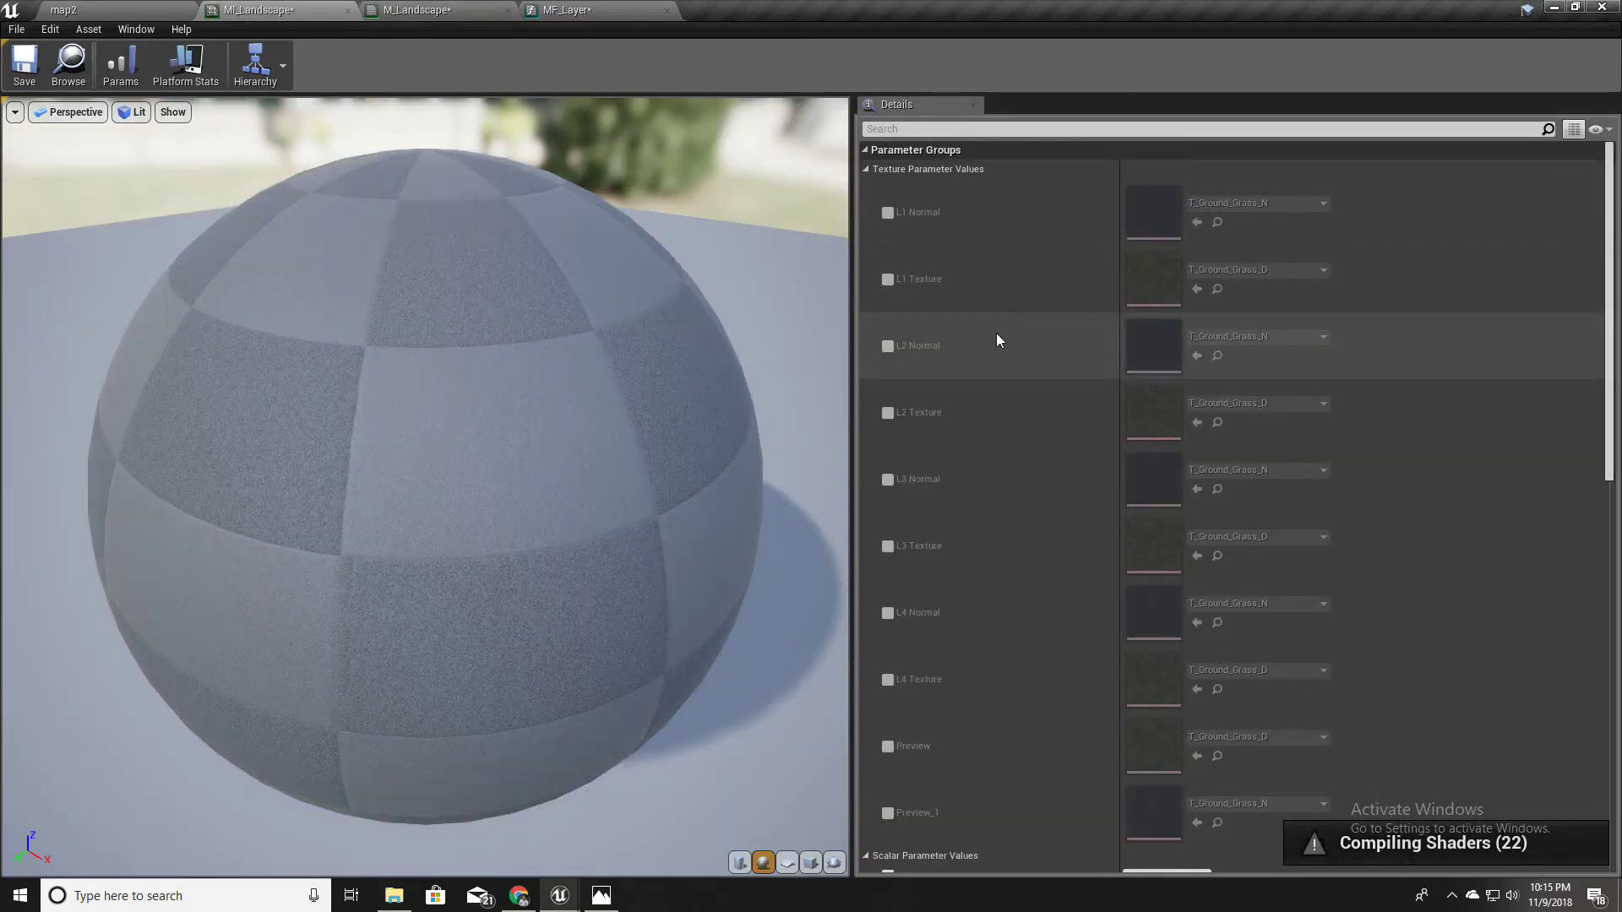
{"action": "left_click", "coordinate": [132, 8]}
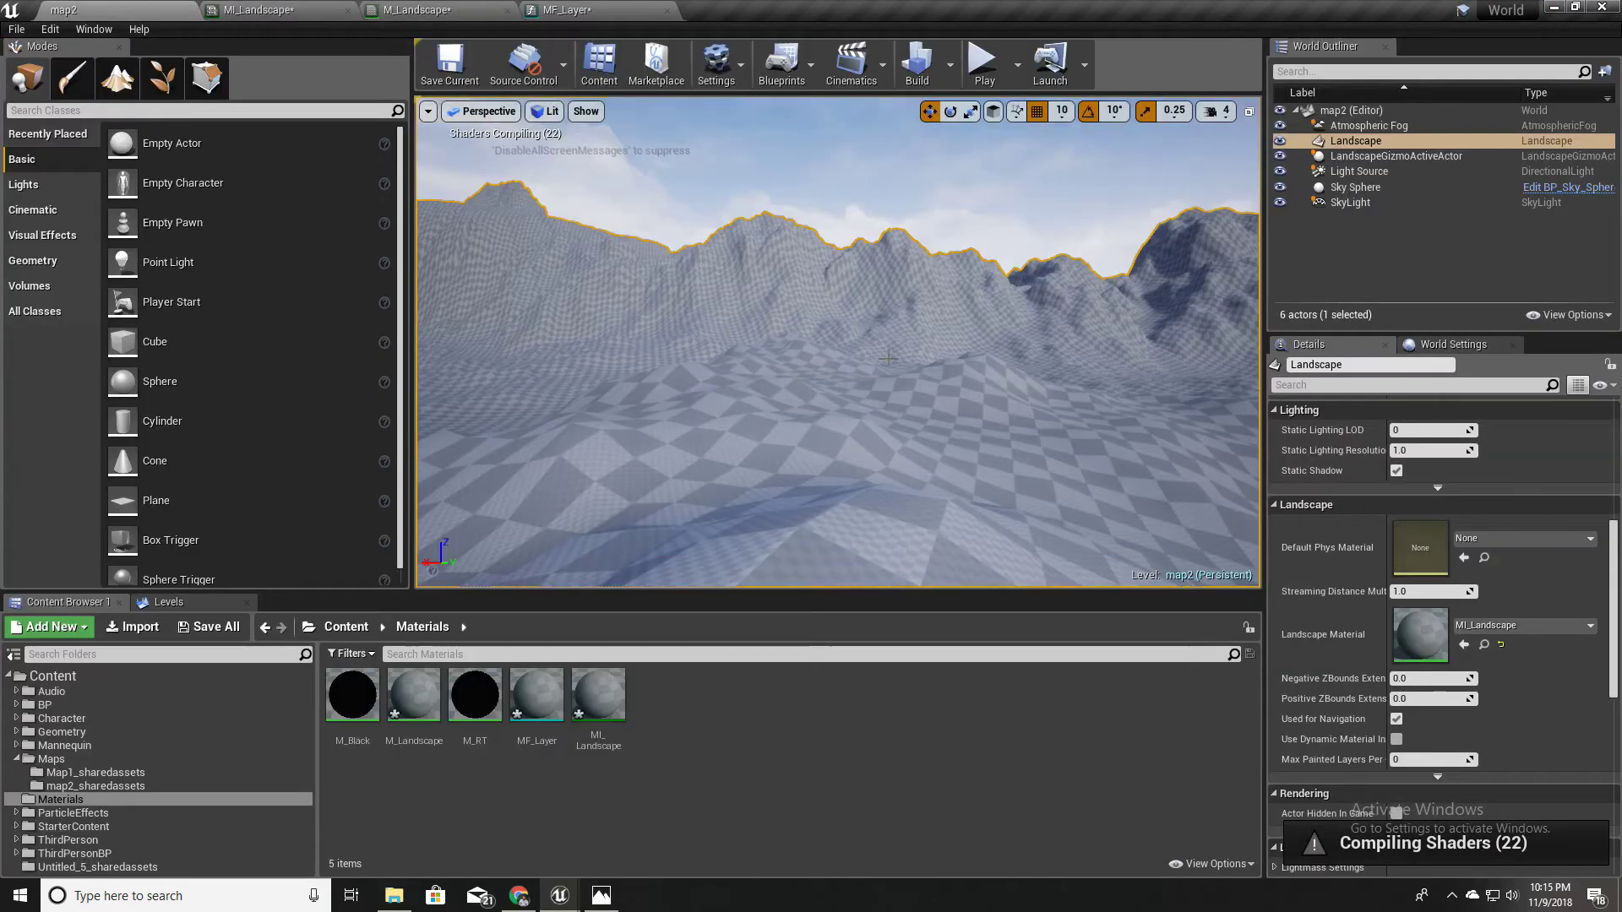
{"action": "right_click_drag", "start_coordinate": [836, 341], "coordinate": [752, 341]}
{"action": "right_click_drag", "start_coordinate": [858, 372], "coordinate": [825, 414]}
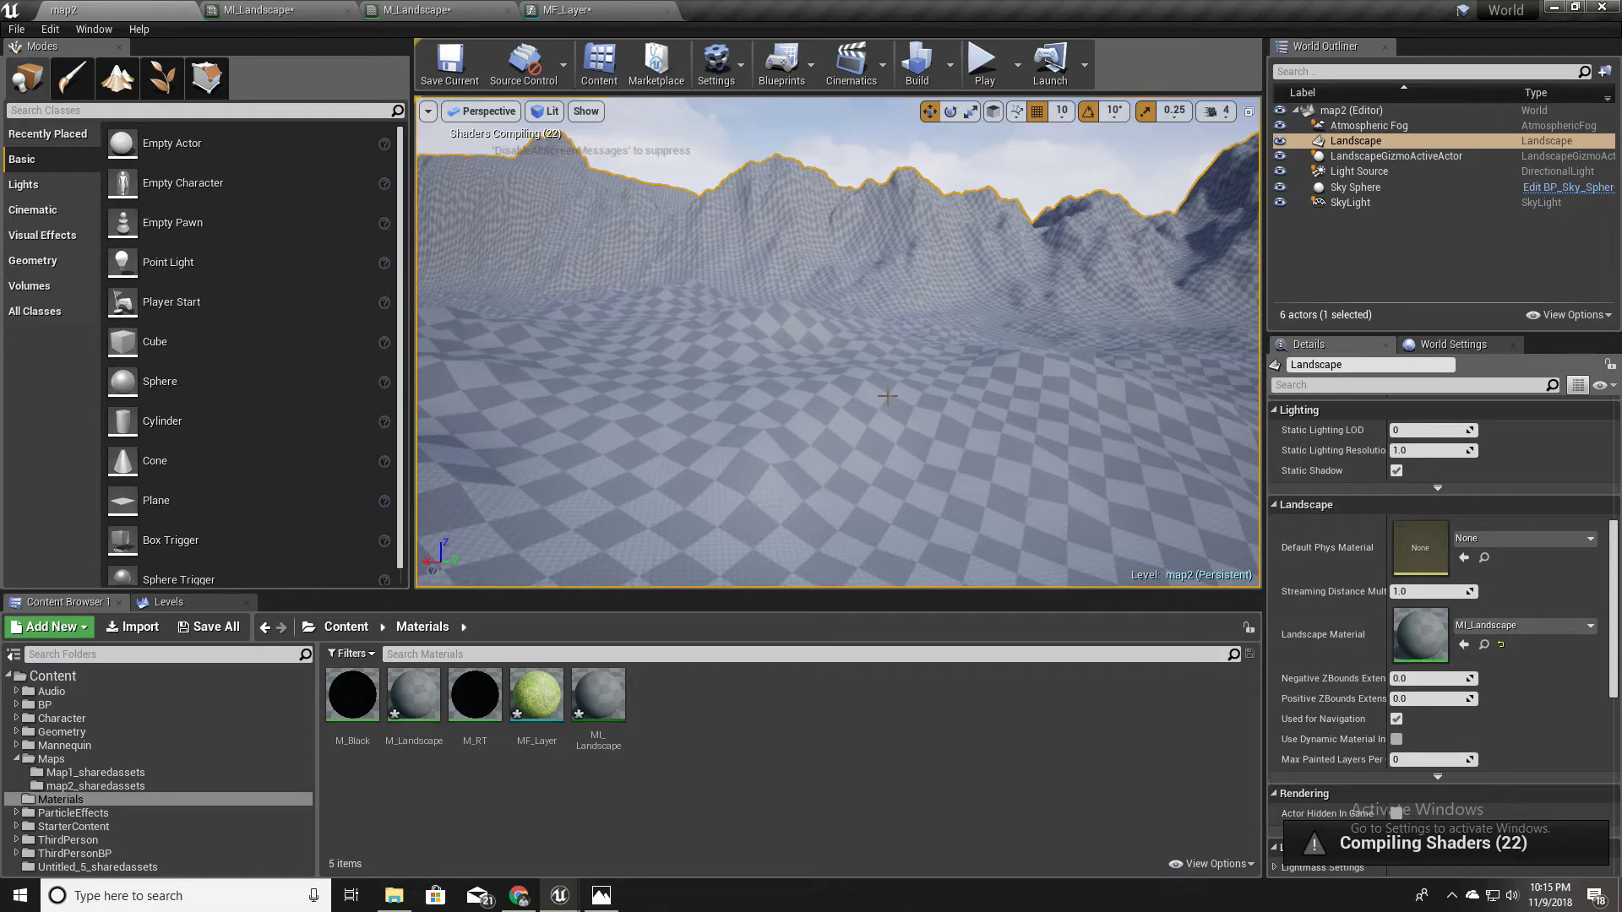
Step: Check the M_Landscape preview, then inspect the landscape's surface in the map2 viewport, including an enlarged full-screen view
{"action": "left_click", "coordinate": [414, 10]}
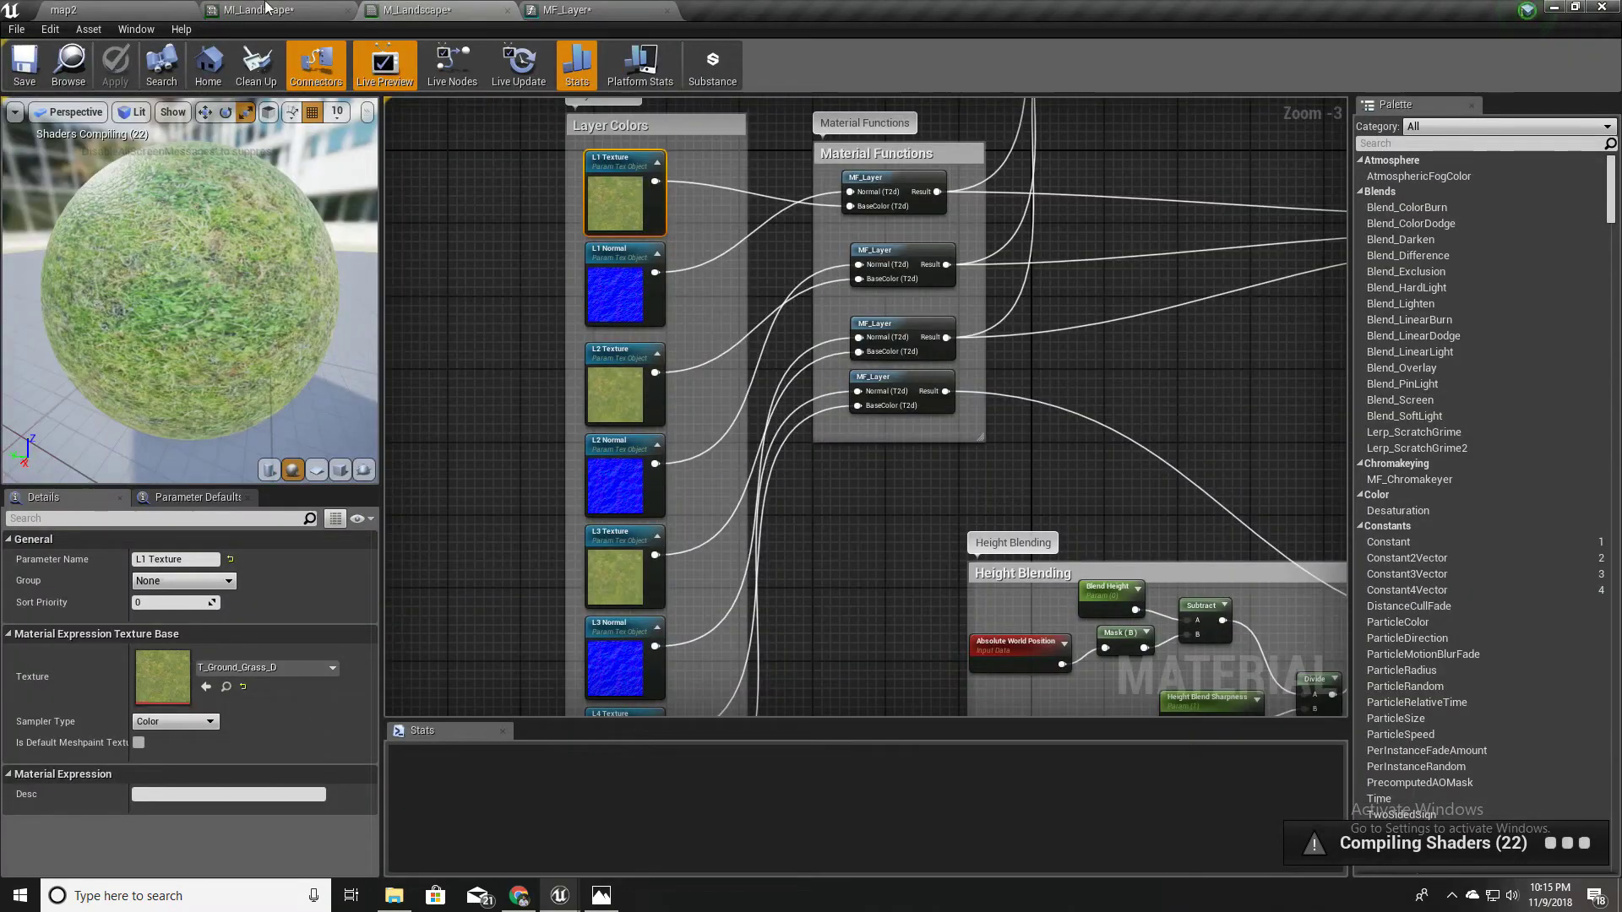
{"action": "left_click", "coordinate": [64, 9]}
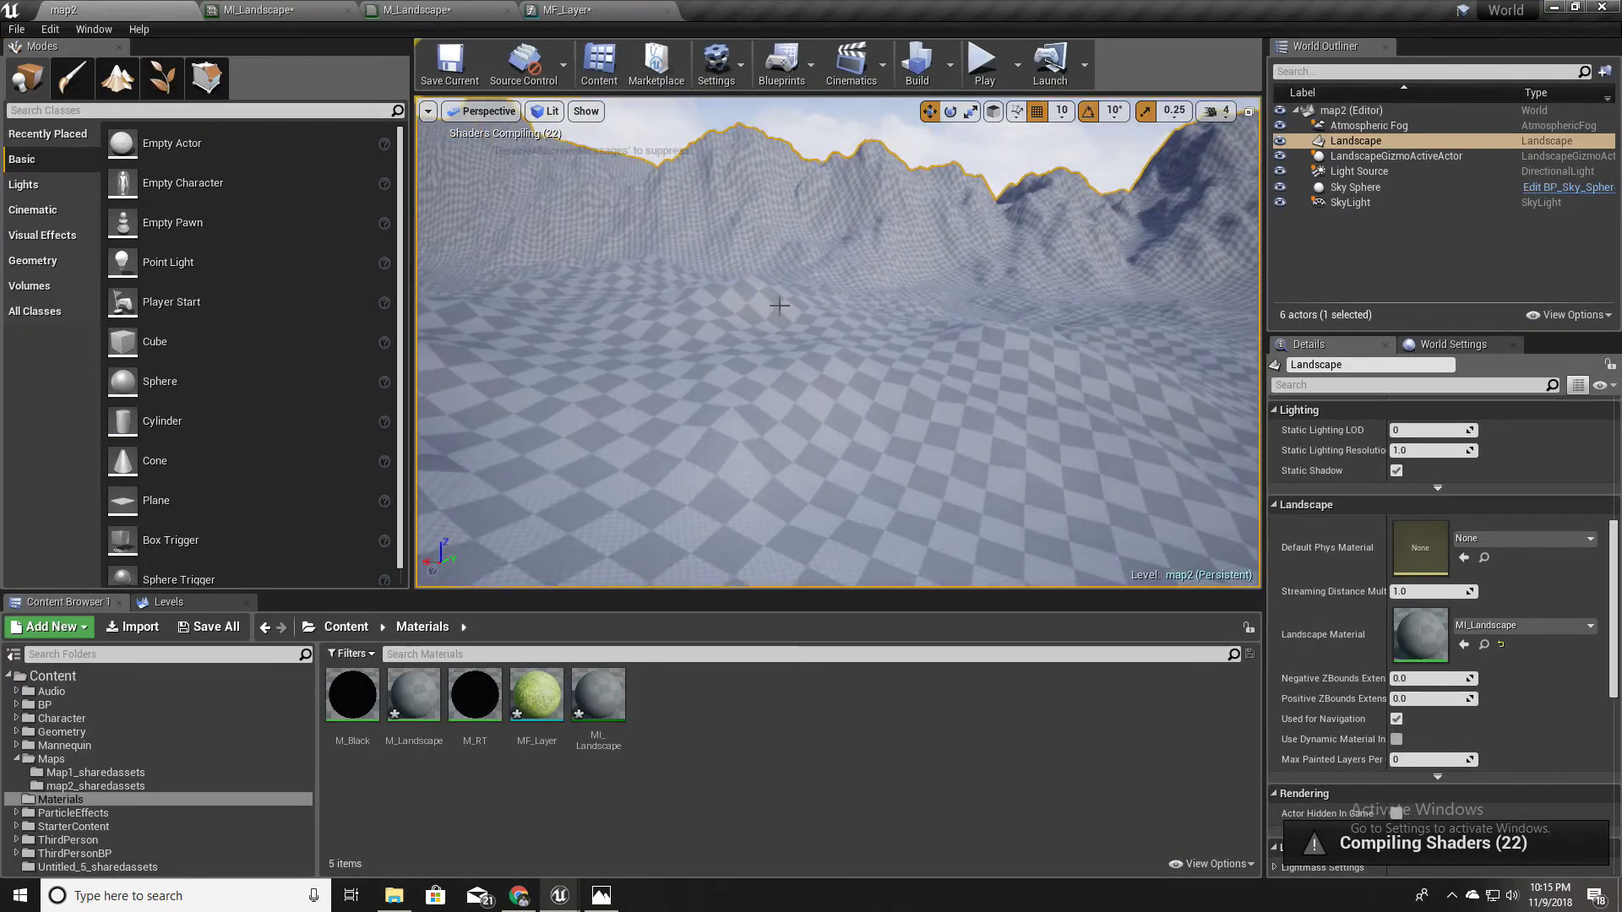
{"action": "right_click_drag", "start_coordinate": [803, 349], "coordinate": [846, 327]}
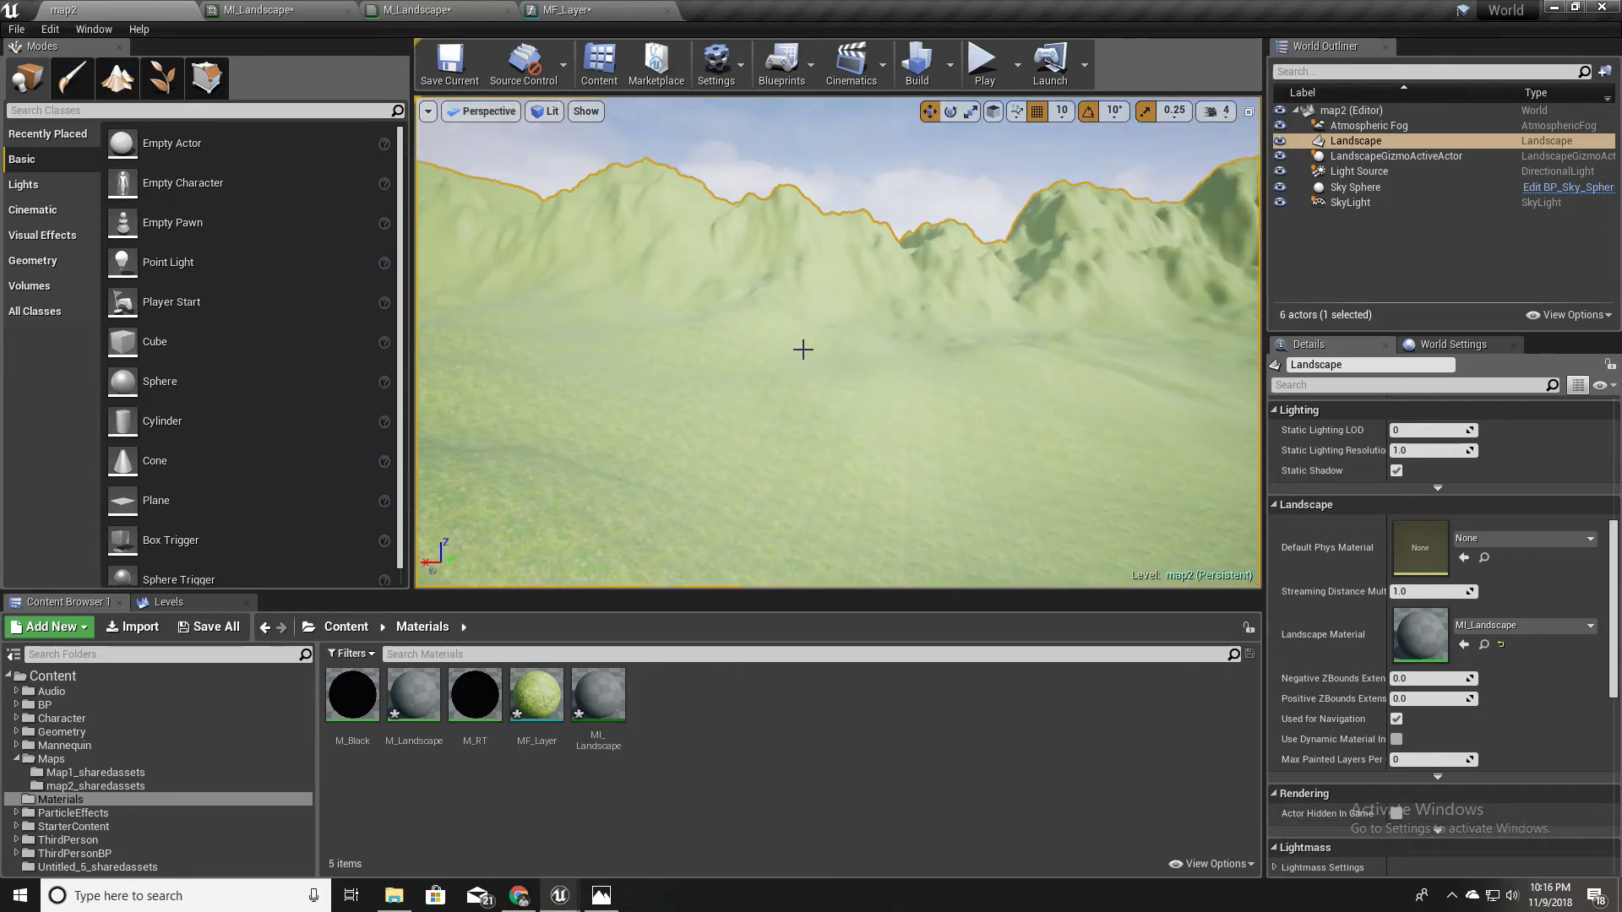
{"action": "key", "text": "F11"}
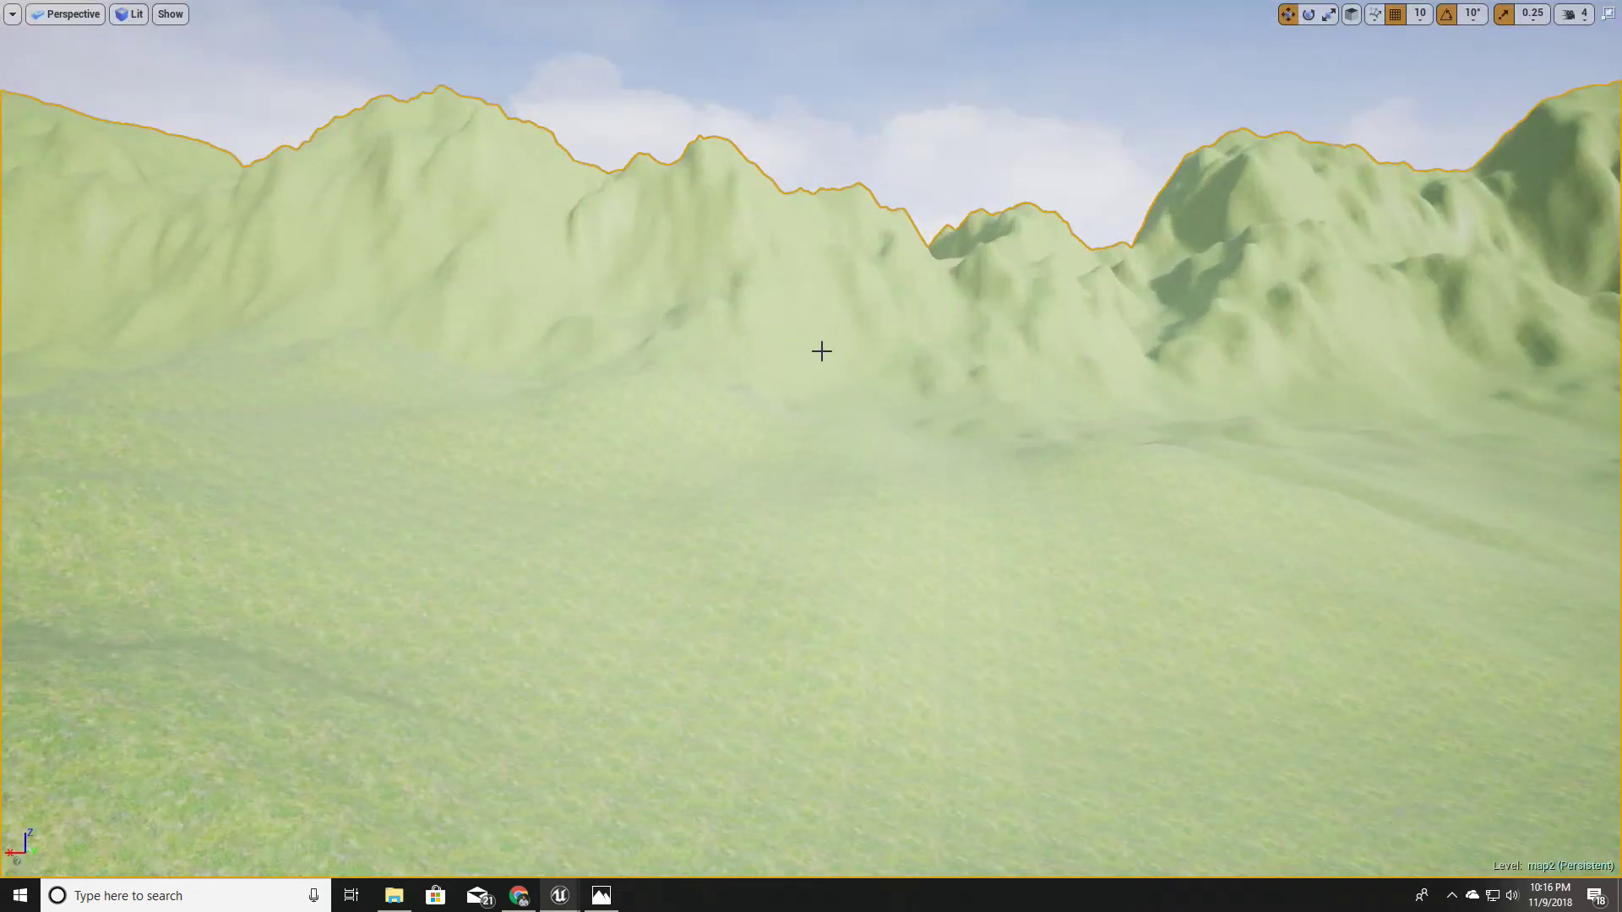
{"action": "middle_click_drag", "start_coordinate": [822, 352], "coordinate": [870, 448]}
{"action": "right_click_drag", "start_coordinate": [837, 407], "coordinate": [826, 403]}
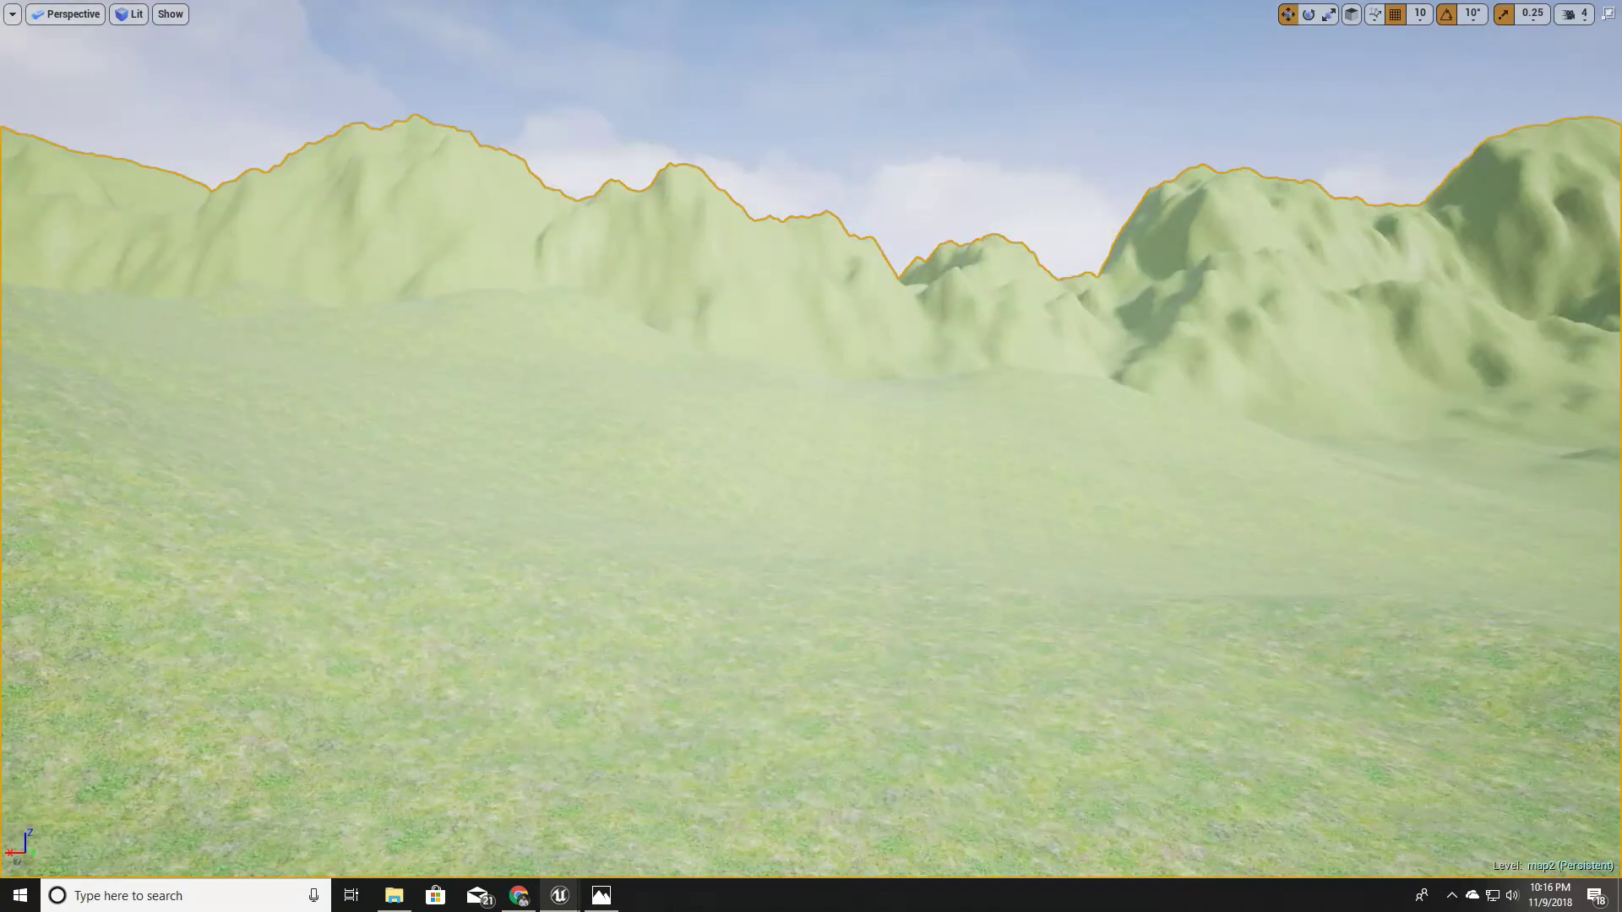
{"action": "key", "text": "F11"}
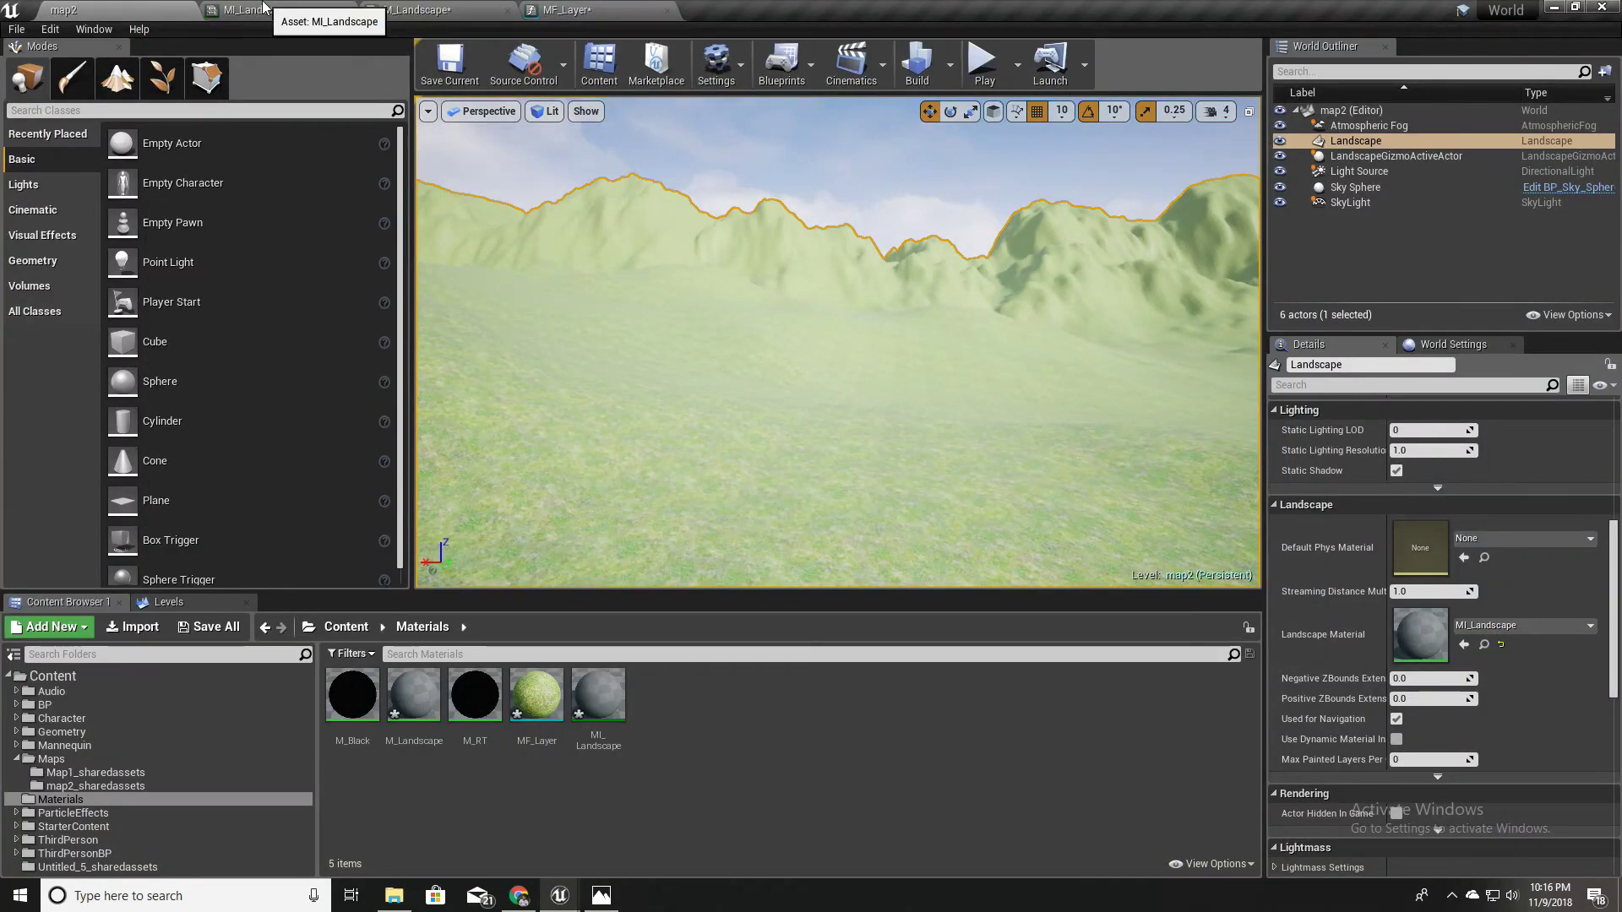
Step: Detach the MI_Landscape editor into its own window over the level and enable its L1 Texture and L2 Texture overrides
{"action": "left_click_drag", "start_coordinate": [257, 9], "coordinate": [1182, 51]}
{"action": "left_click", "coordinate": [1254, 316]}
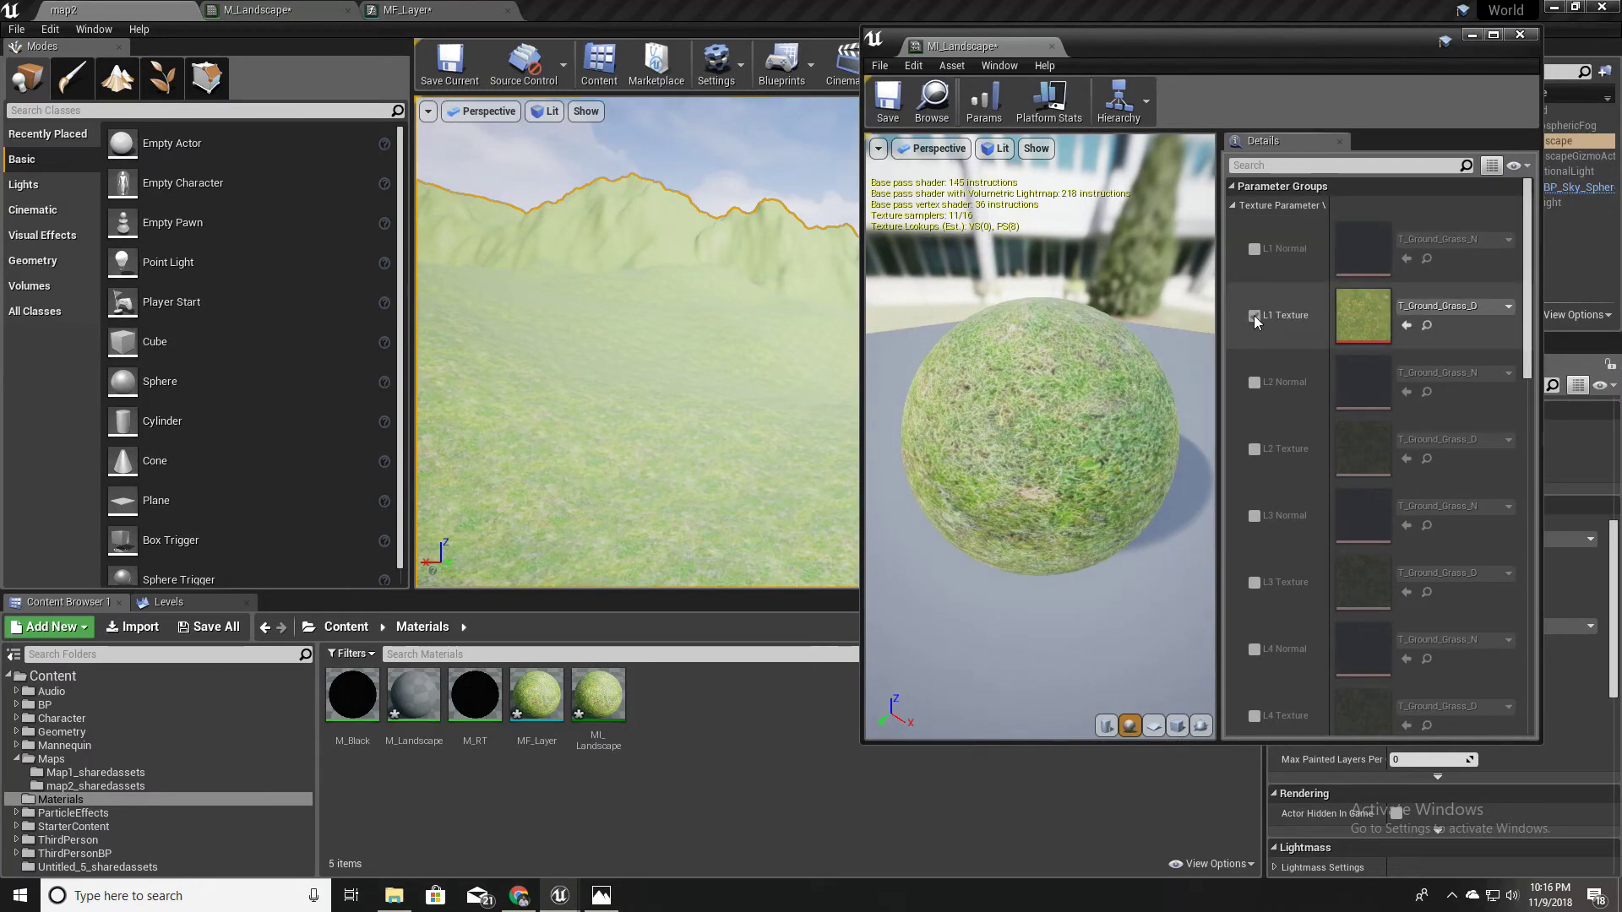
{"action": "left_click", "coordinate": [1254, 449]}
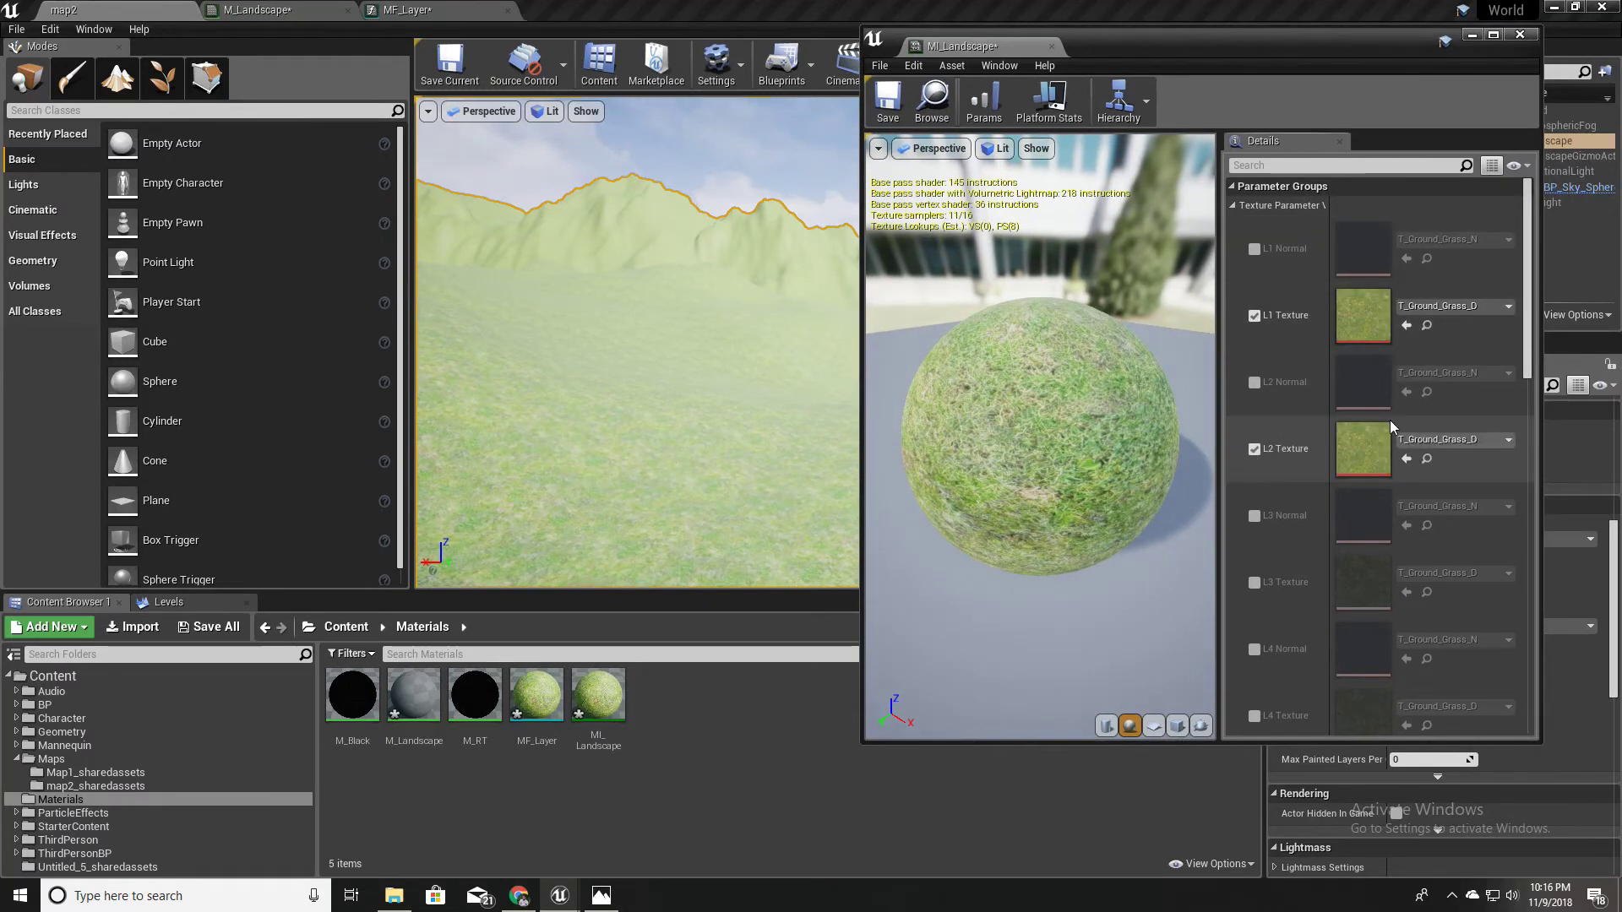